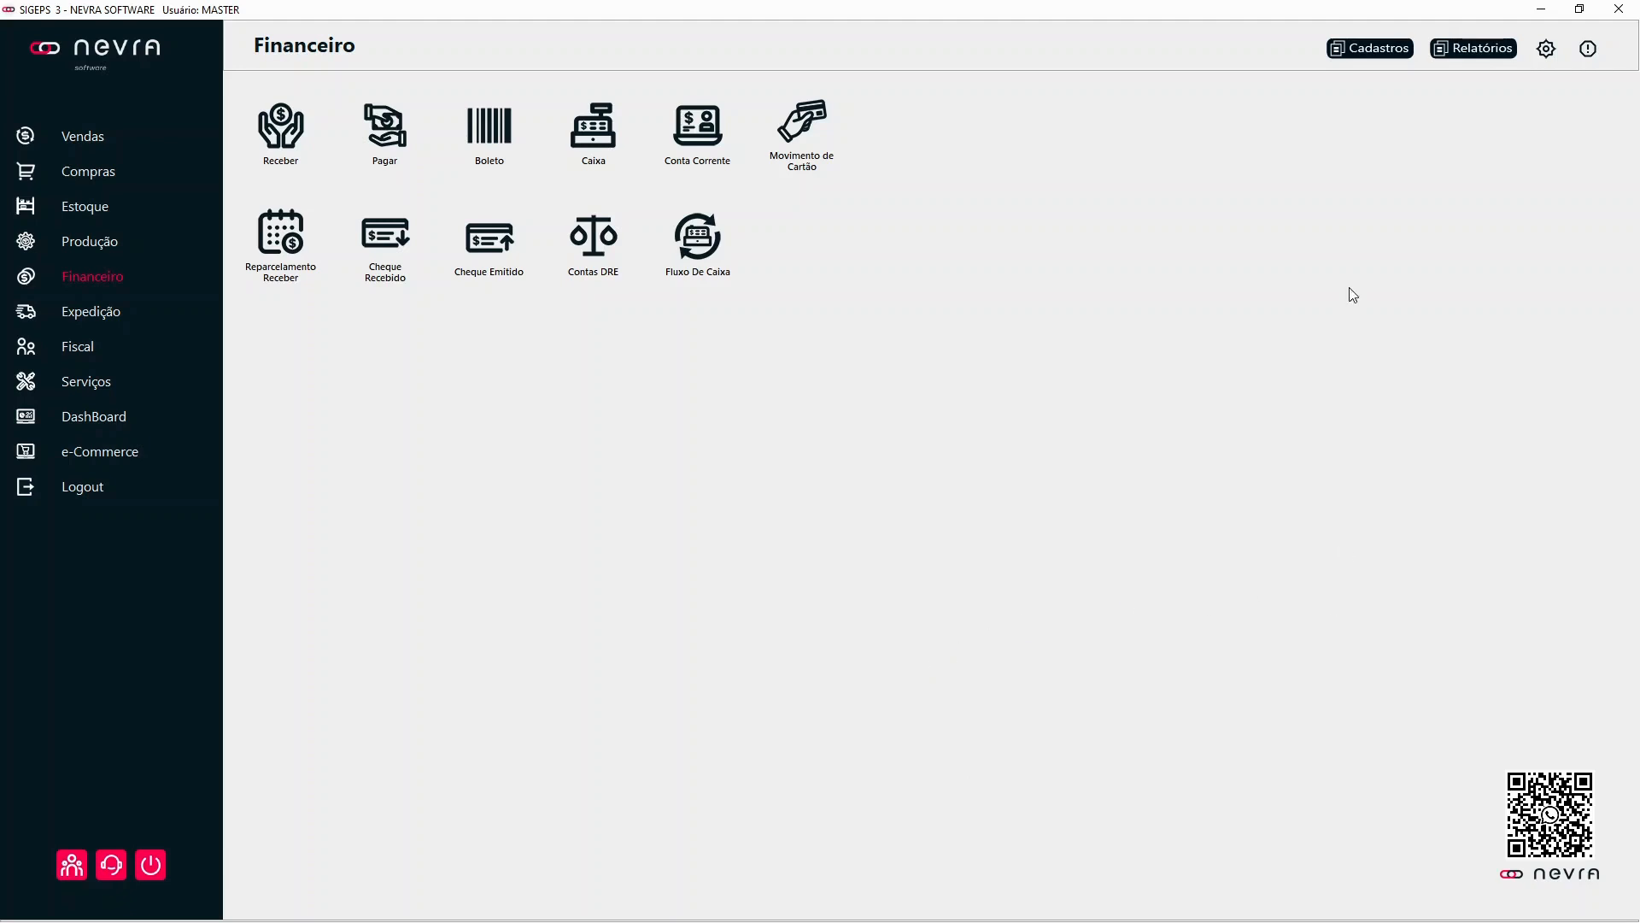
# Step: Review the registered entries in the financial Histórico de Contas a Pagar register, including their Reg. Sistema flags, and close it
pyautogui.click(1360, 51)
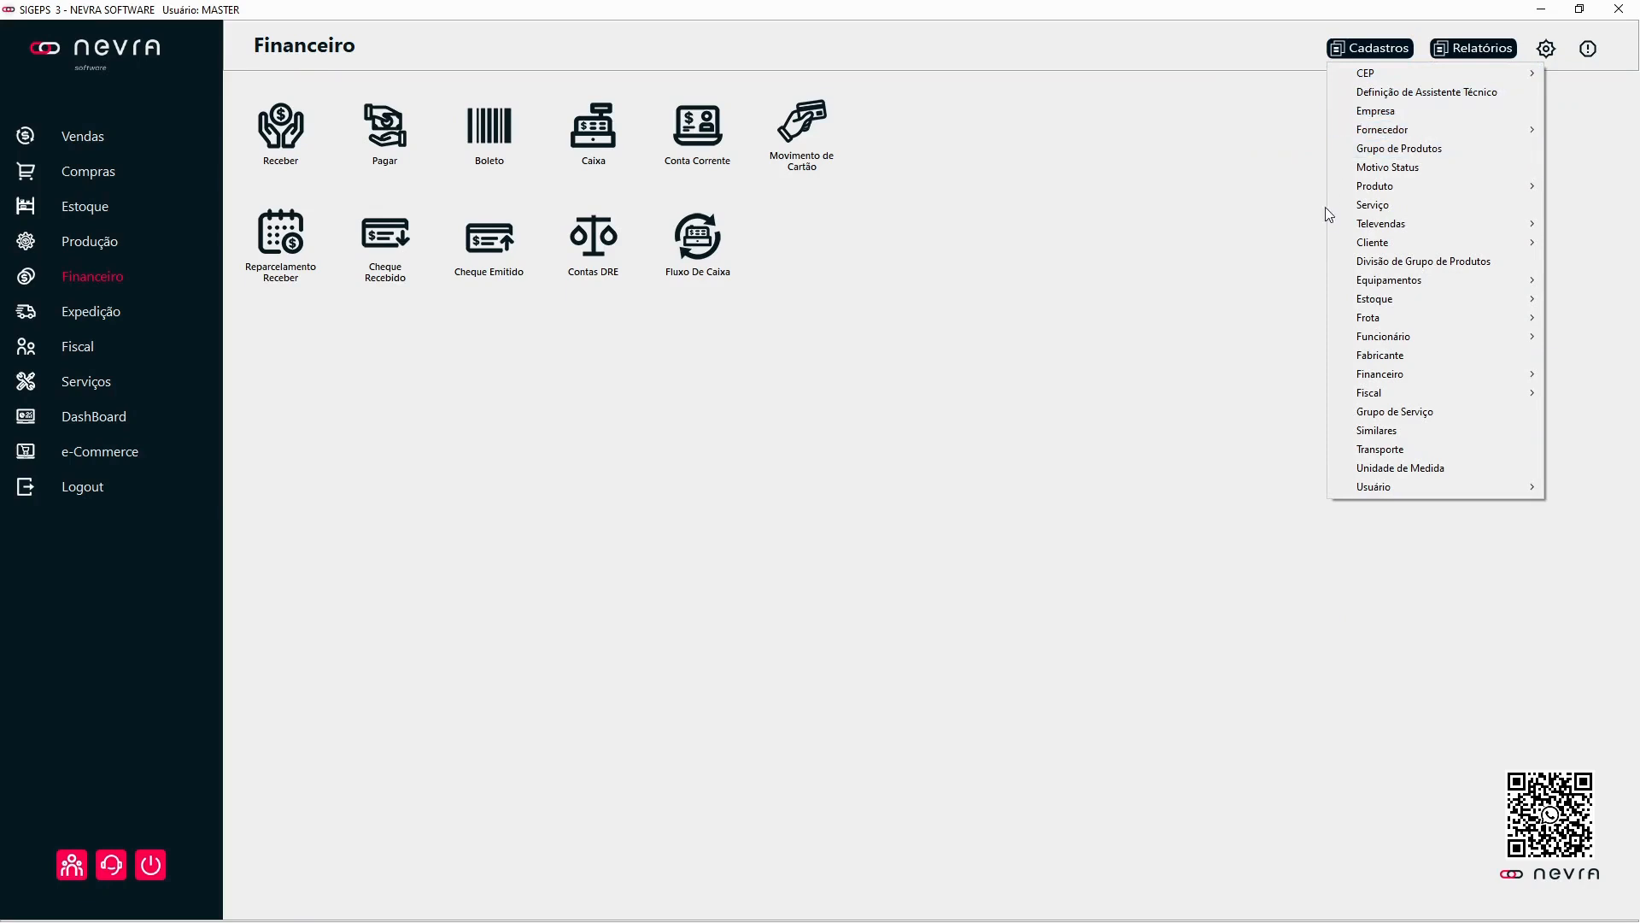
pyautogui.moveTo(1411, 373)
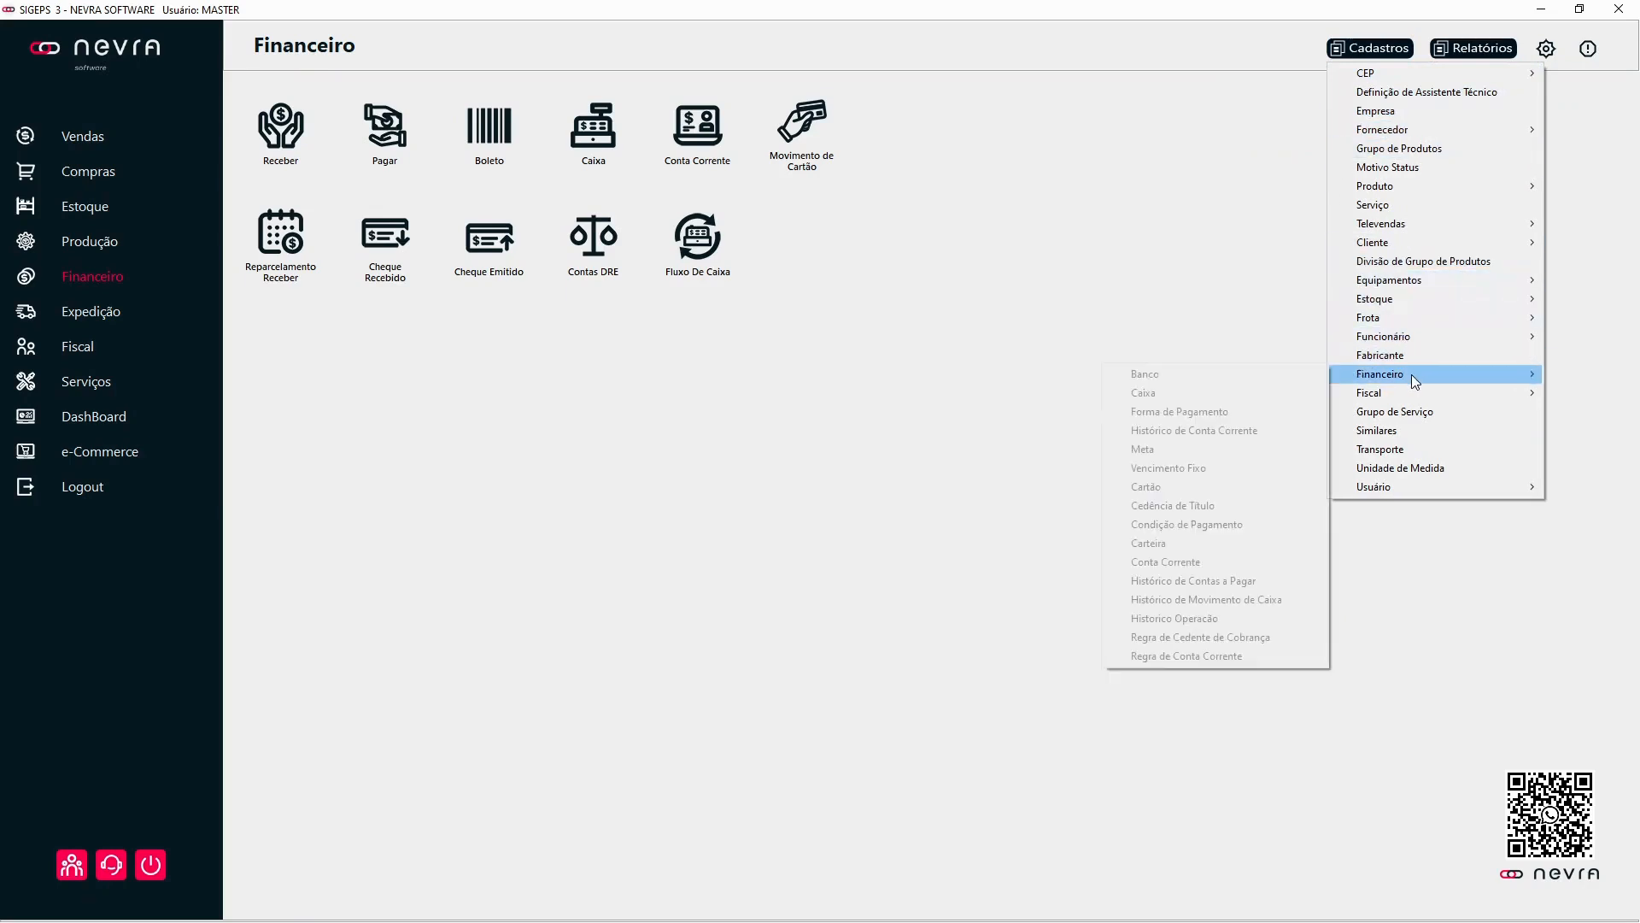
pyautogui.click(1203, 582)
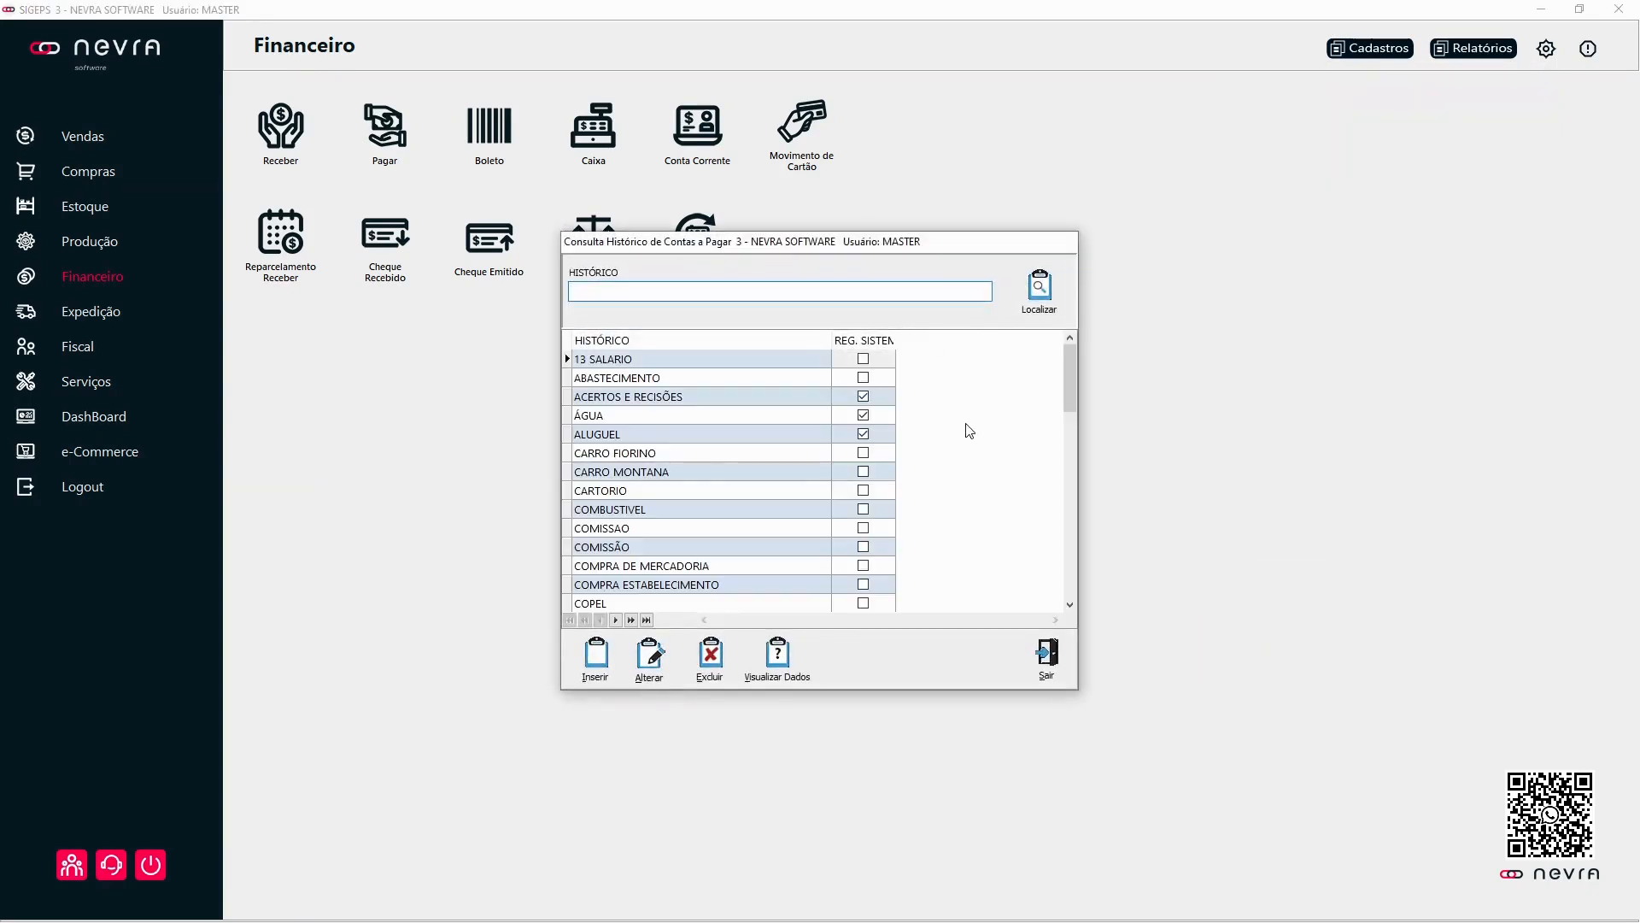
pyautogui.scroll(-1, 669, 376)
pyautogui.scroll(1, 668, 374)
pyautogui.click(642, 363)
pyautogui.click(633, 398)
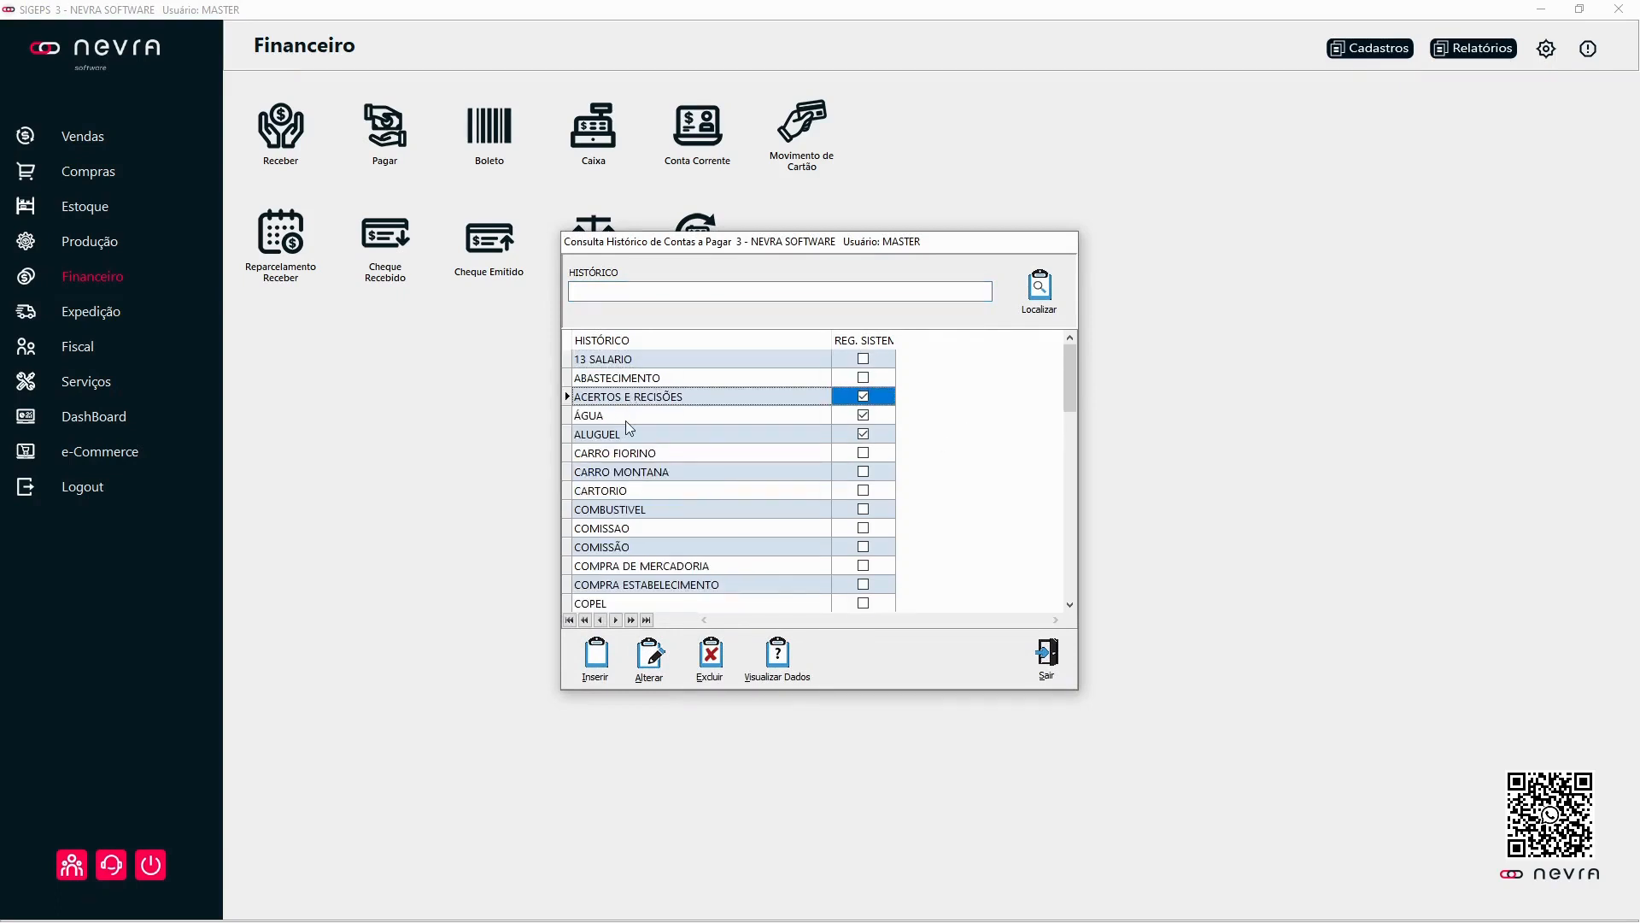
pyautogui.click(630, 434)
pyautogui.click(632, 454)
pyautogui.scroll(-10, 675, 526)
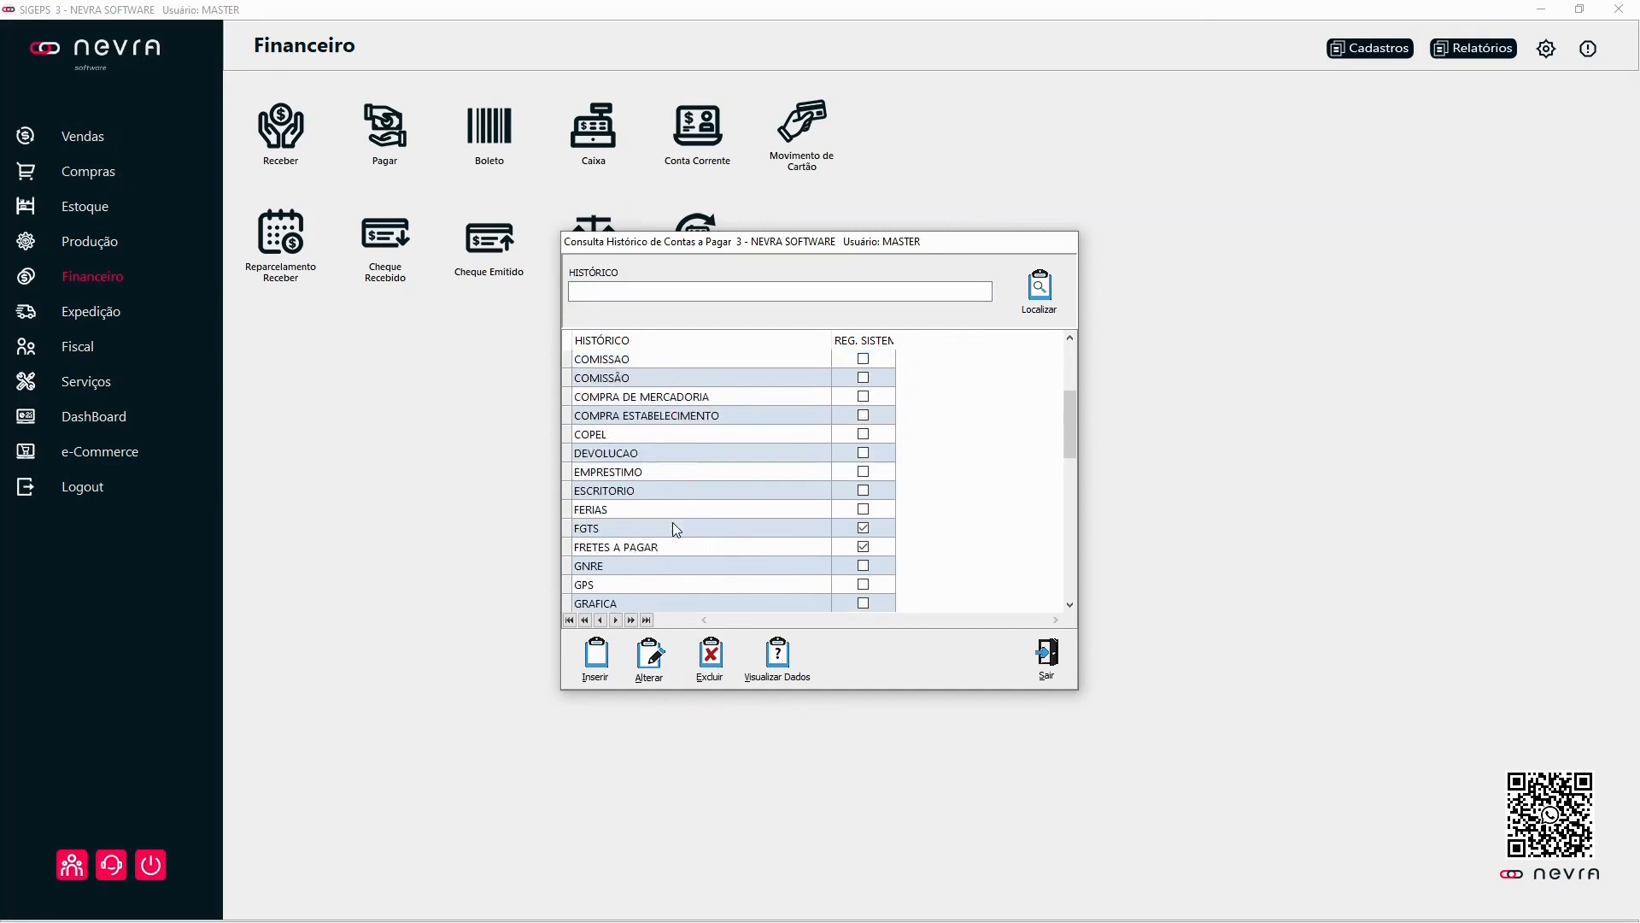
pyautogui.scroll(-2, 669, 525)
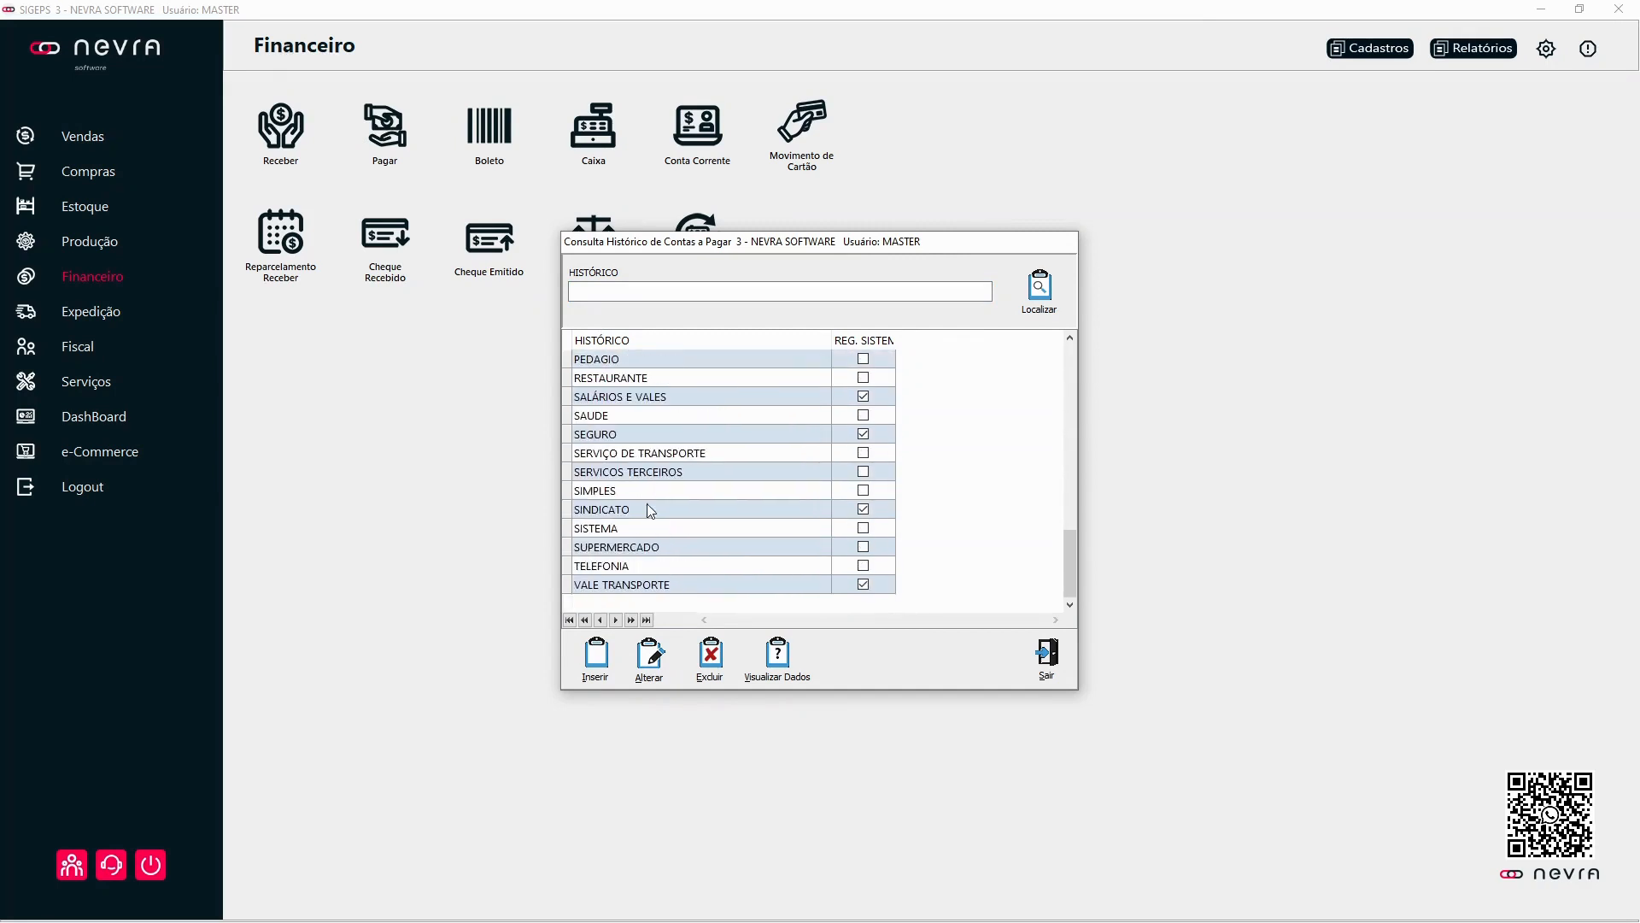
pyautogui.scroll(2, 688, 547)
pyautogui.scroll(10, 688, 532)
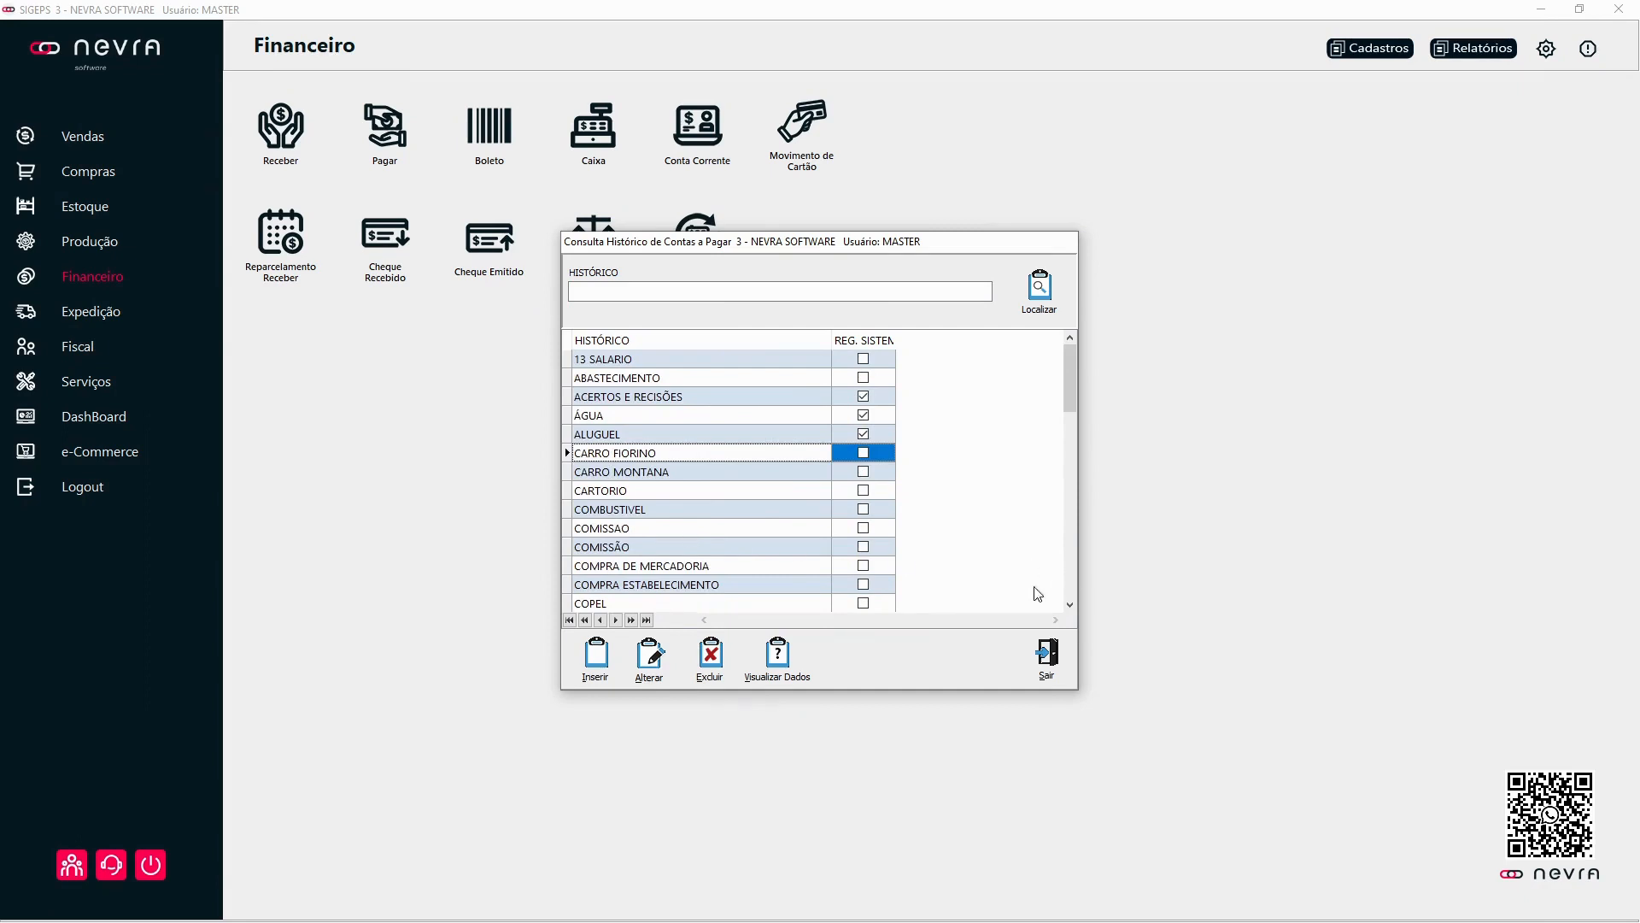
pyautogui.click(1049, 654)
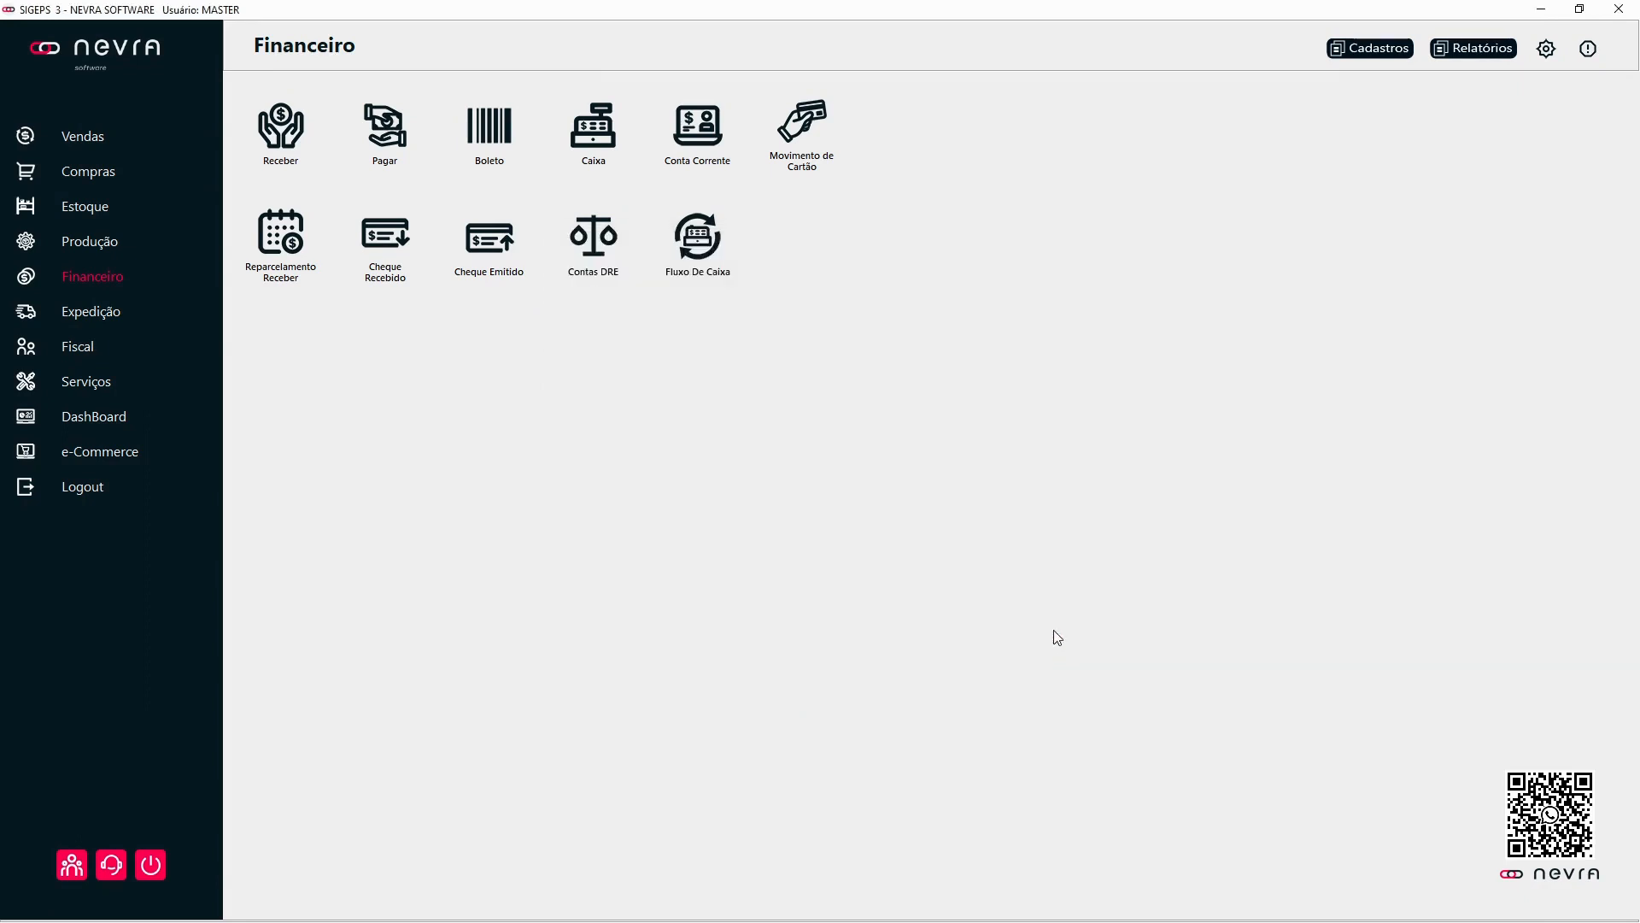
# Step: List all records in the financial Histórico Operação register, examine their descriptions and movement types, and close it
pyautogui.click(1370, 48)
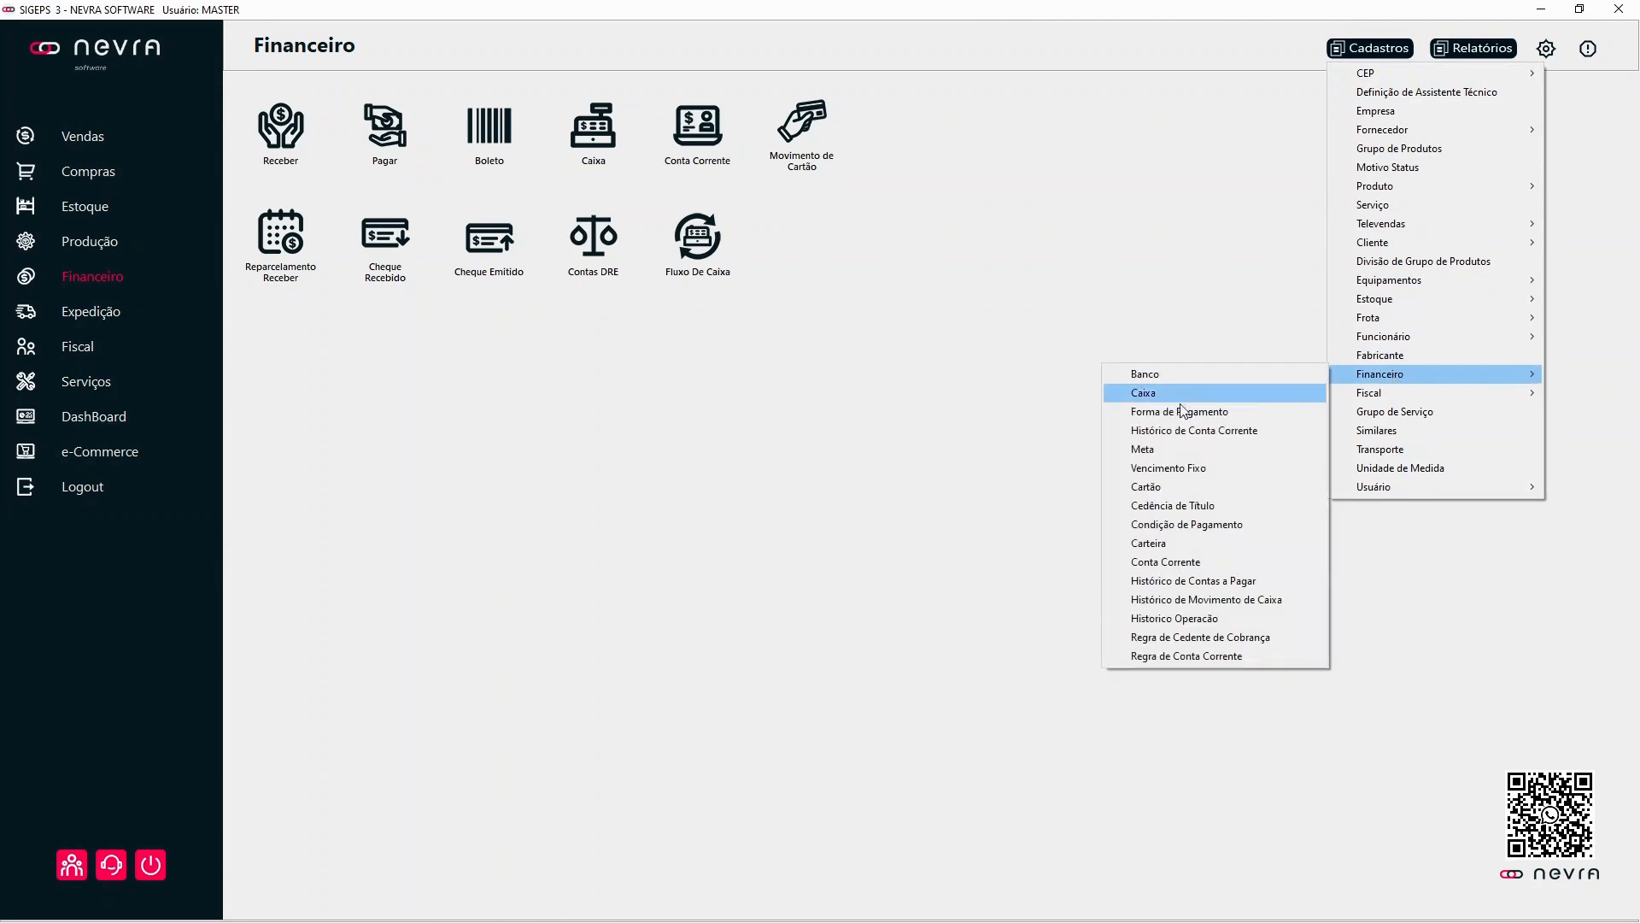
pyautogui.click(1188, 619)
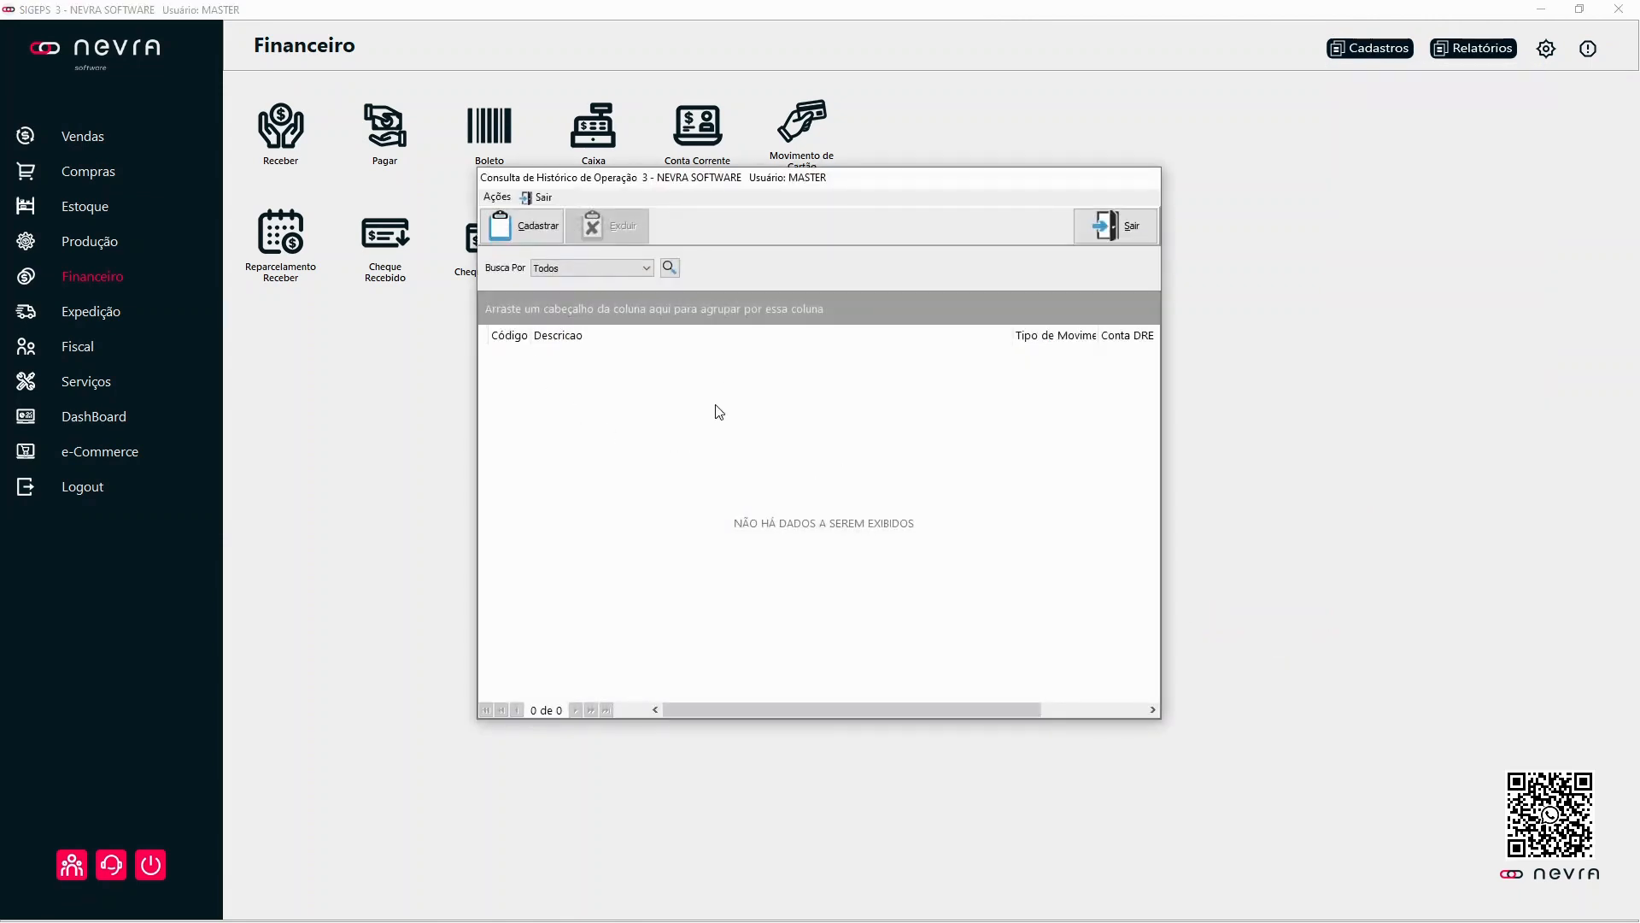
pyautogui.click(675, 268)
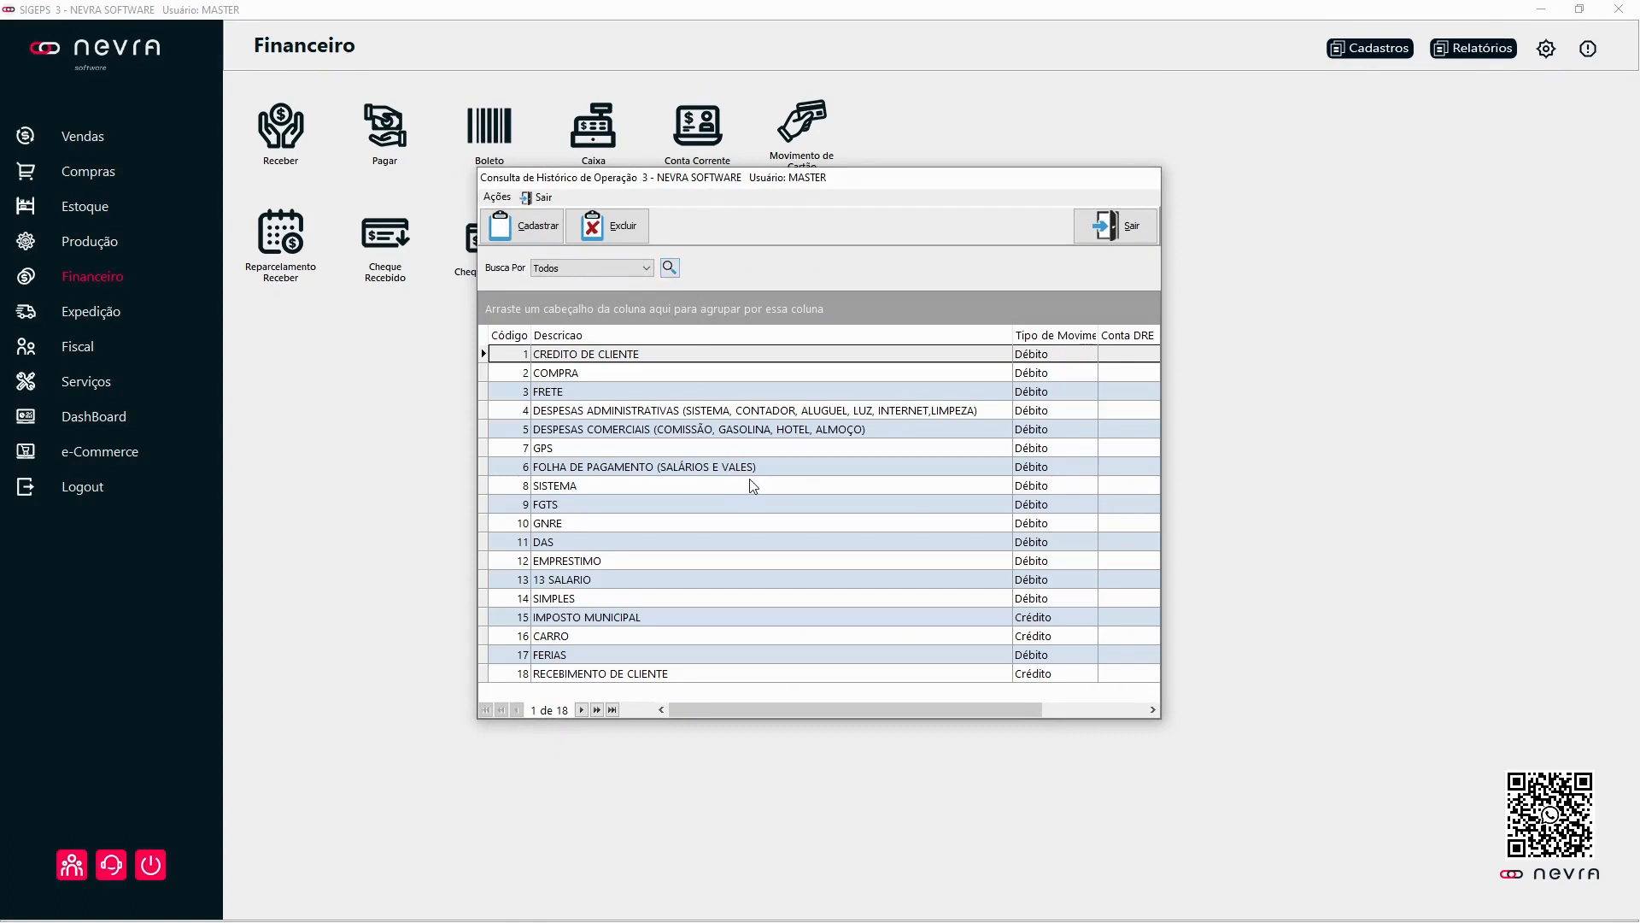
pyautogui.click(597, 585)
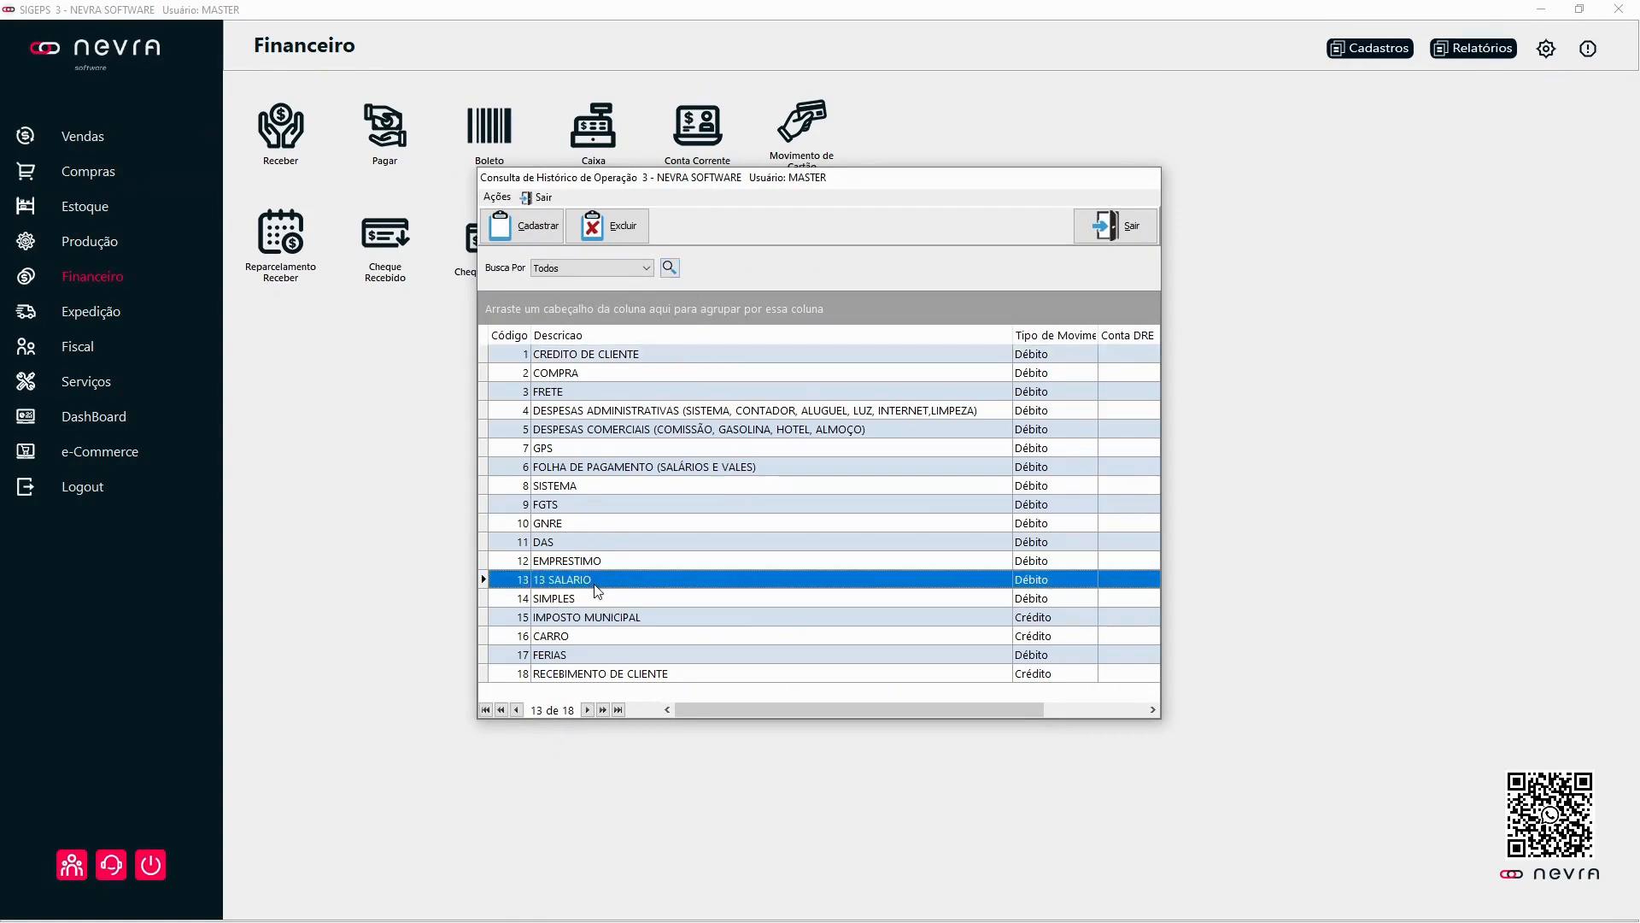
pyautogui.click(605, 638)
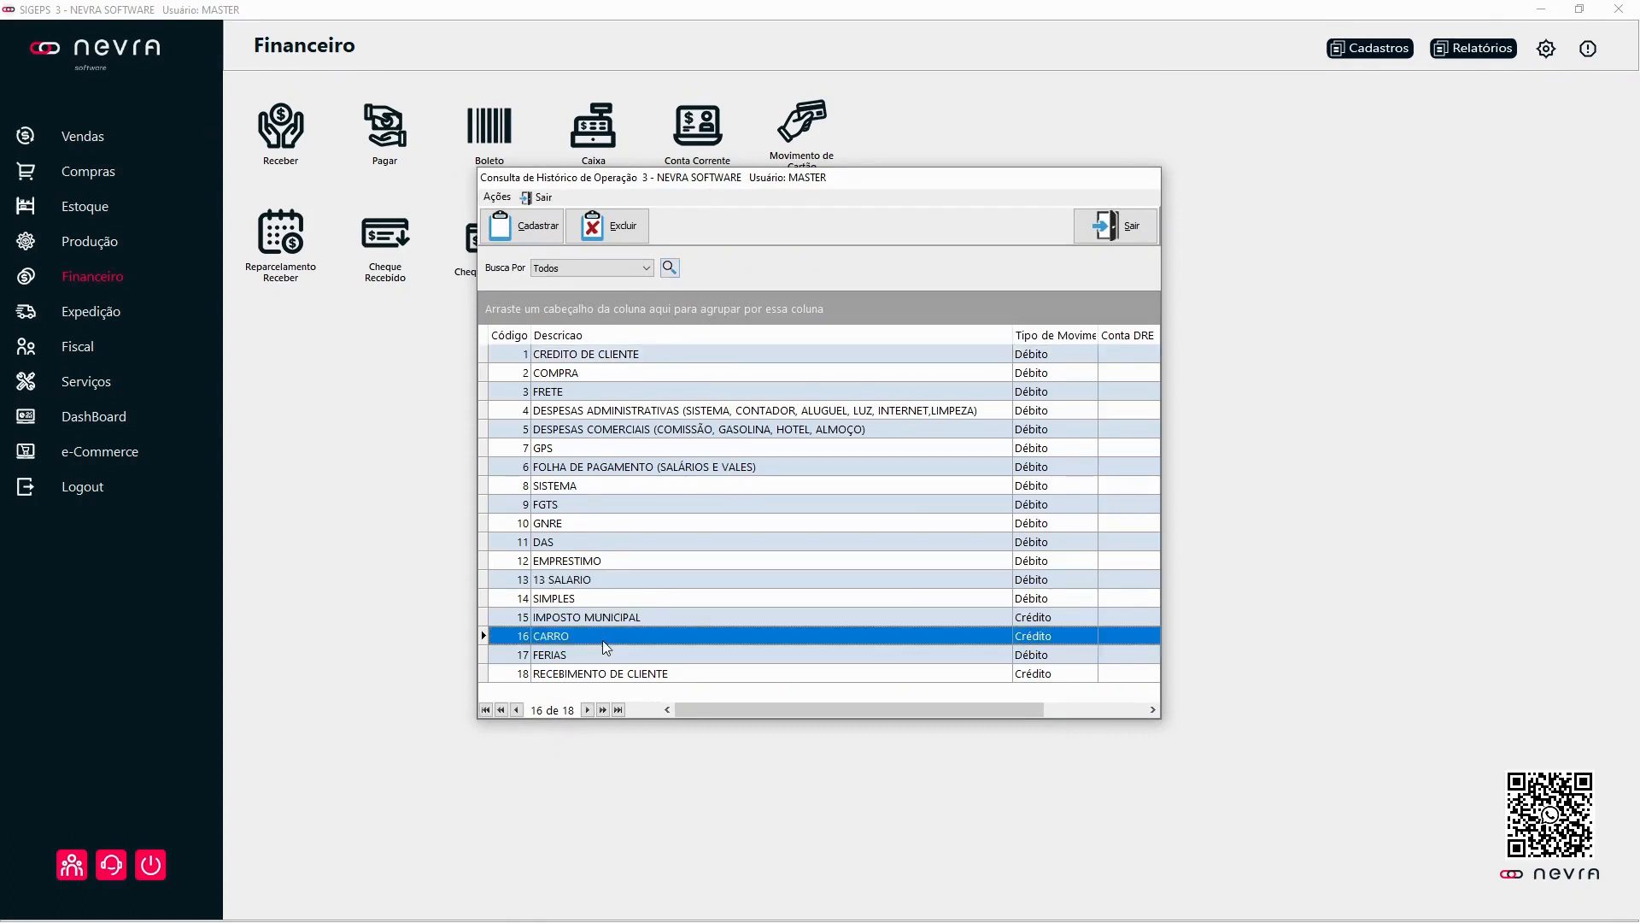
pyautogui.click(597, 654)
pyautogui.click(1115, 228)
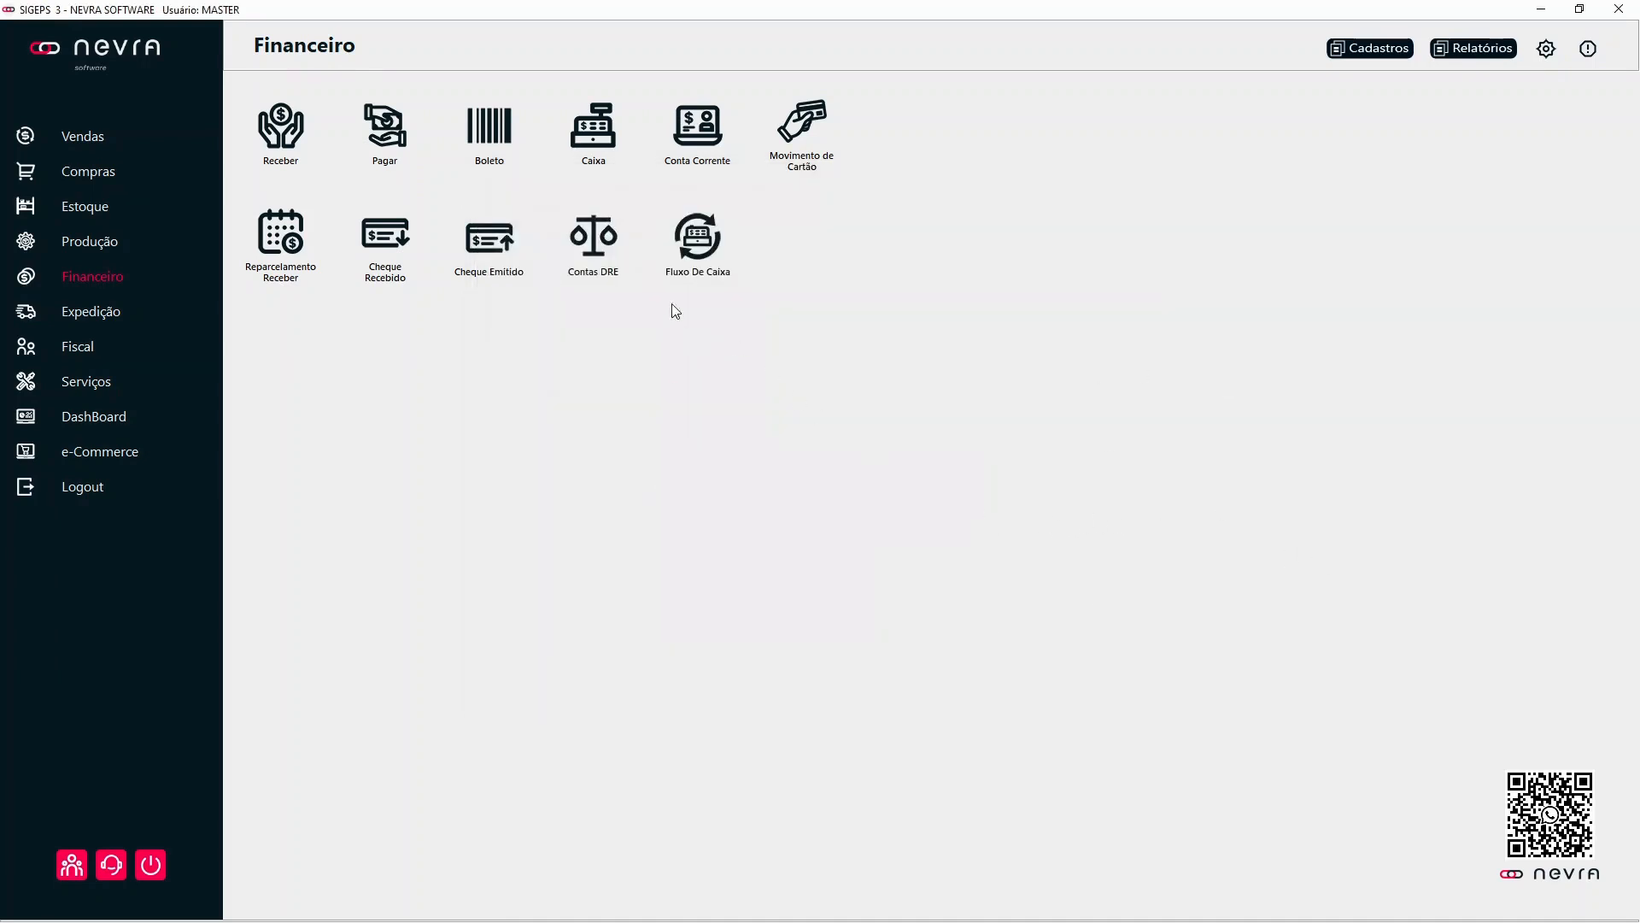
# Step: Start a new accounts payable entry with both Histórico and Histórico Operação set to 13 SALARIO
pyautogui.click(412, 141)
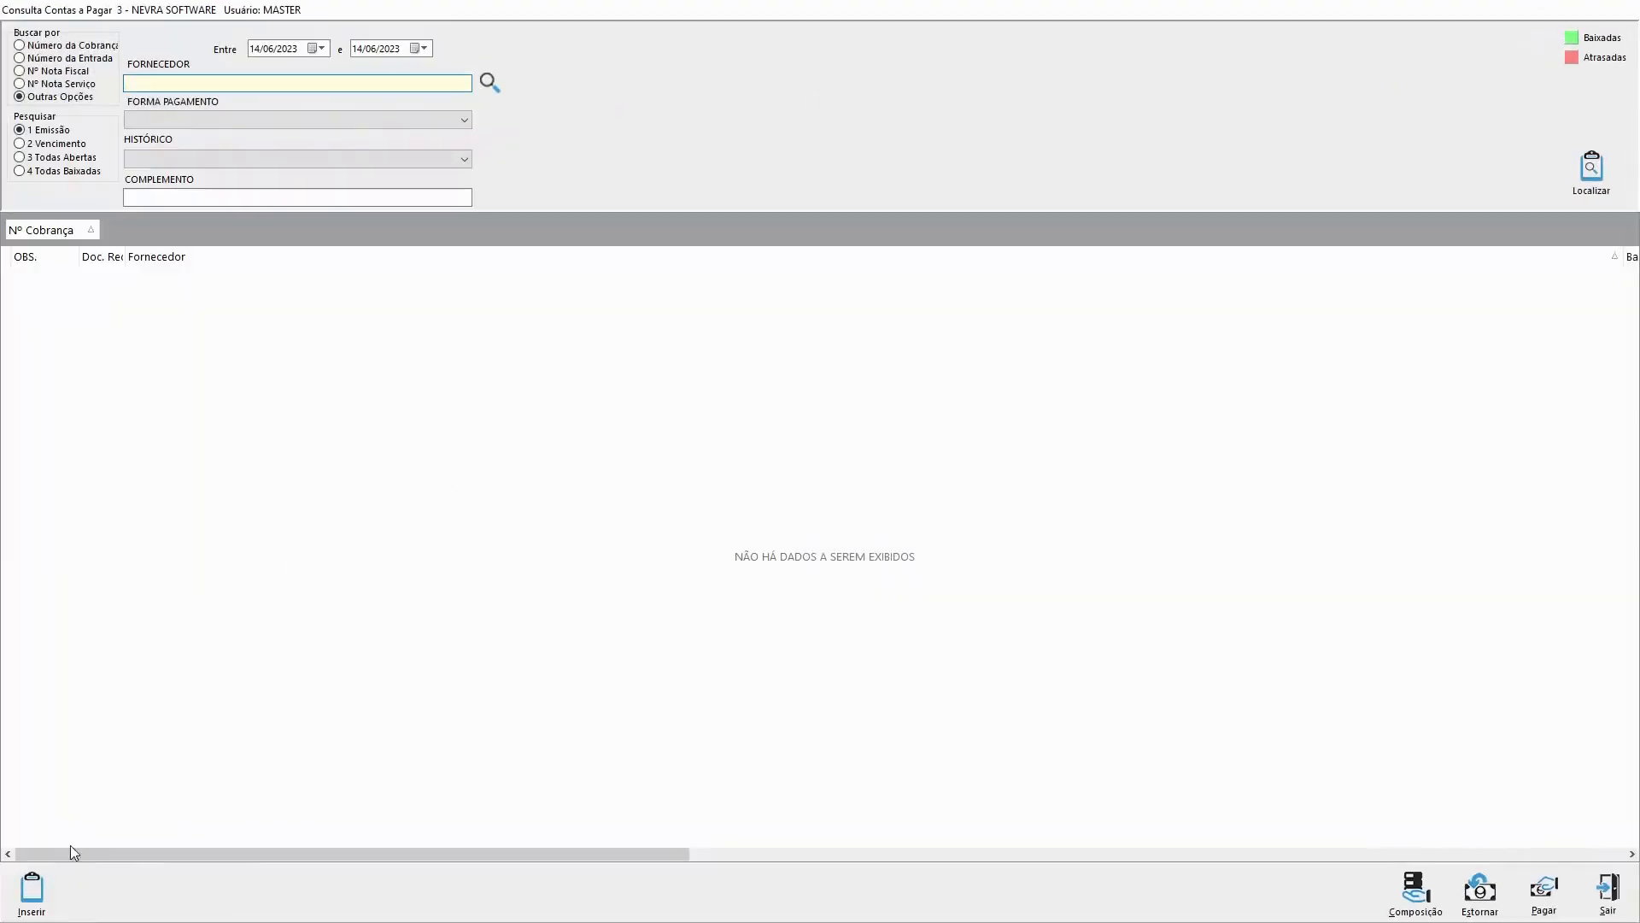
pyautogui.click(29, 891)
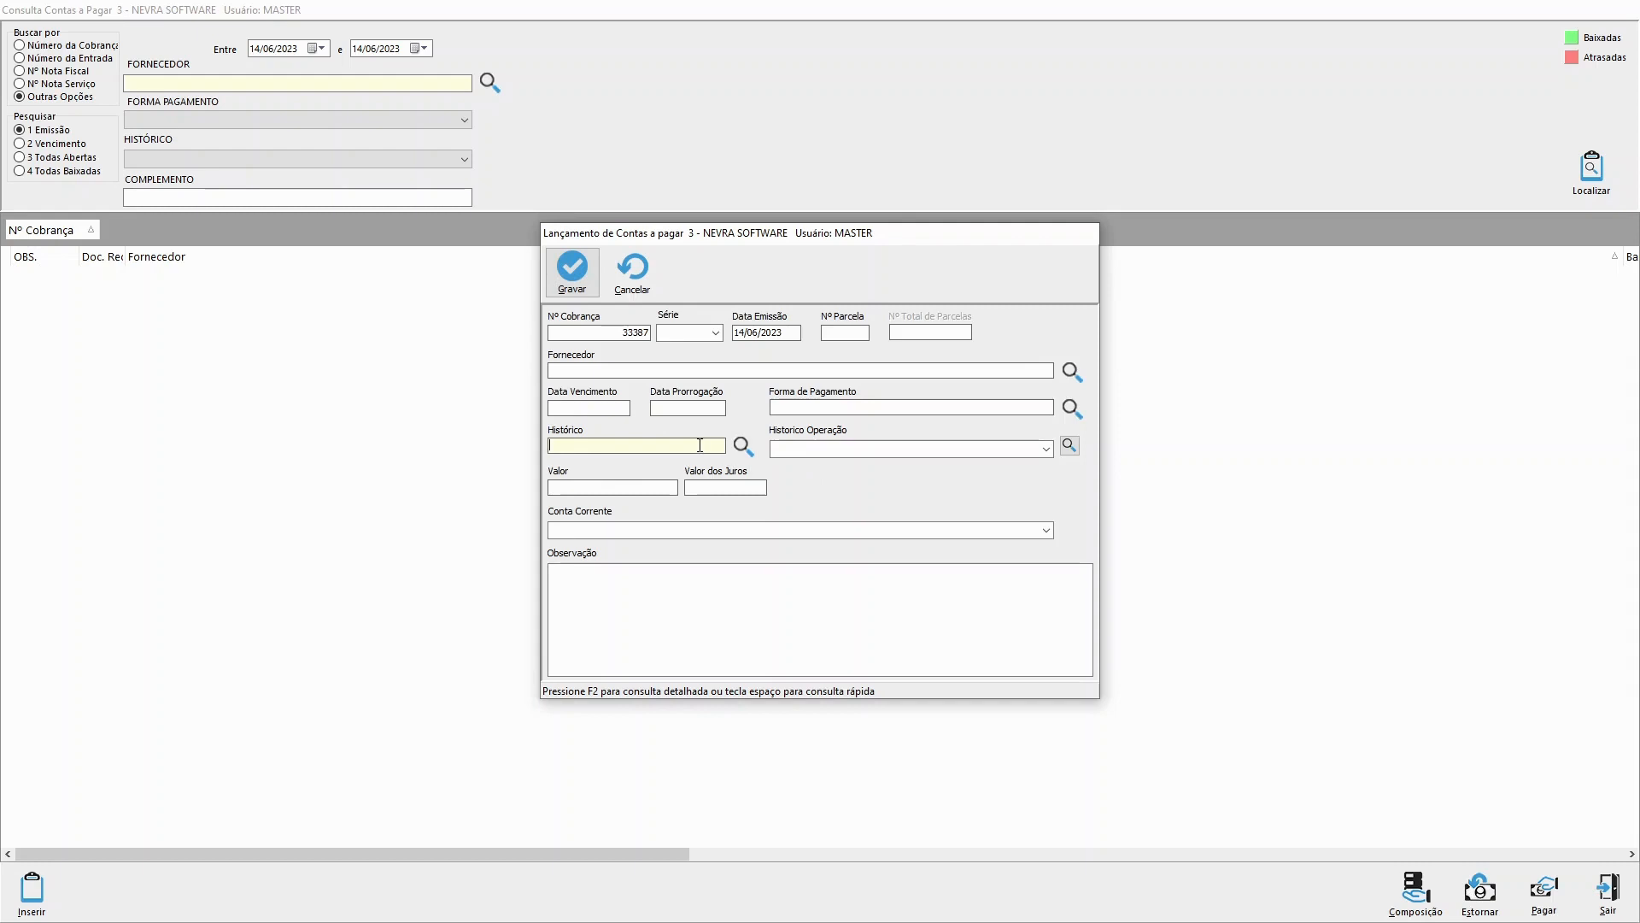
pyautogui.press('space')
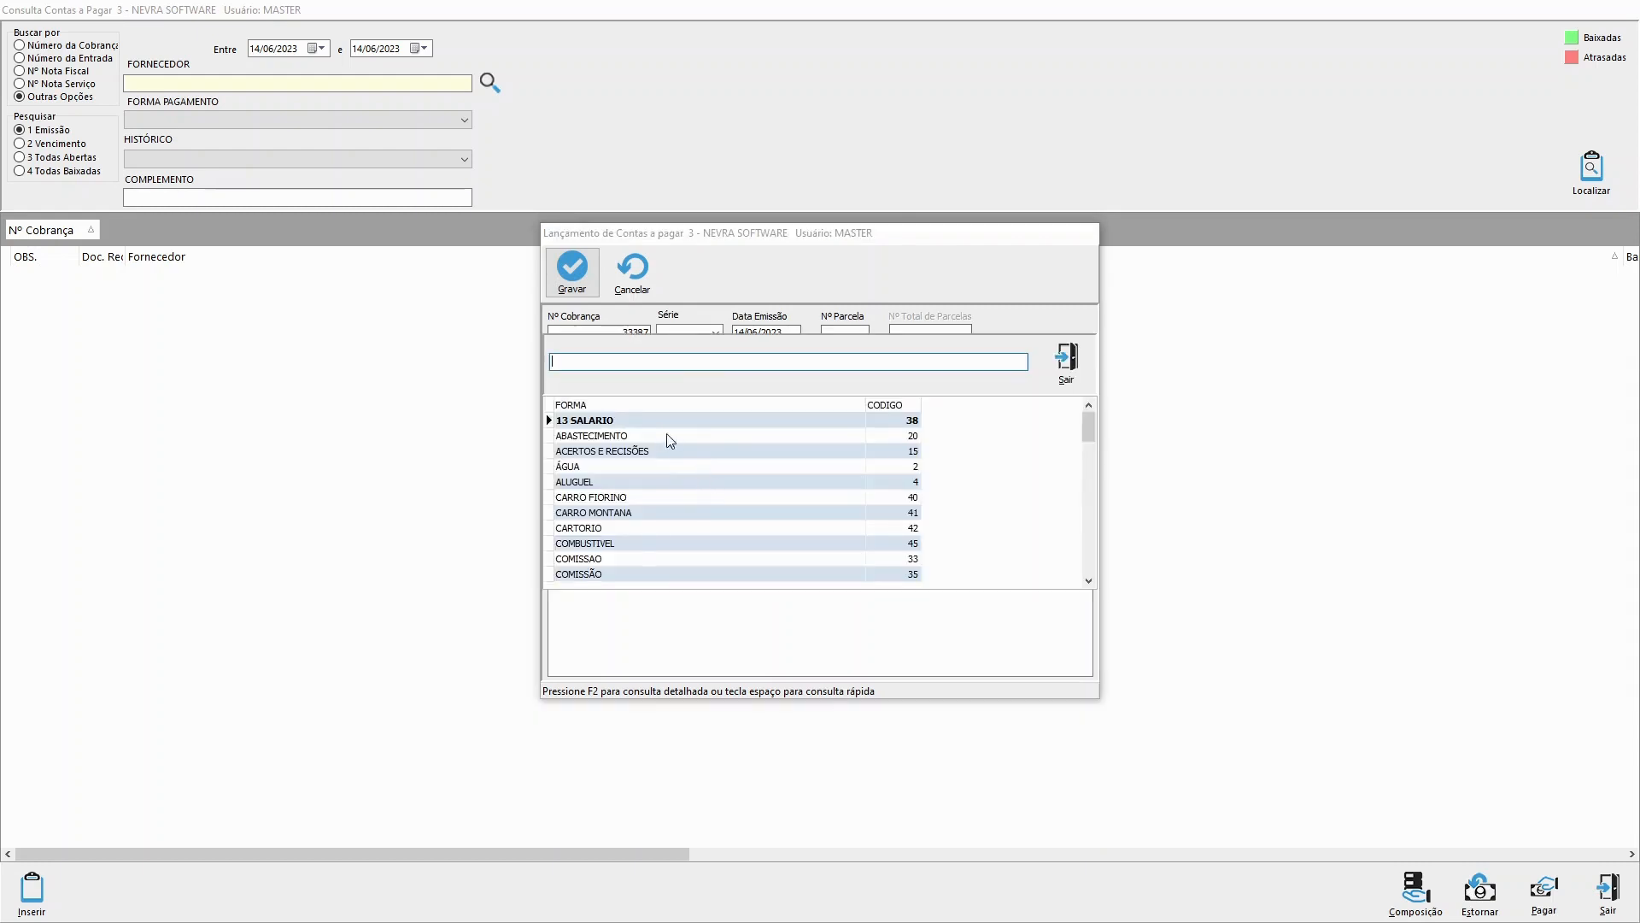
pyautogui.press('Return')
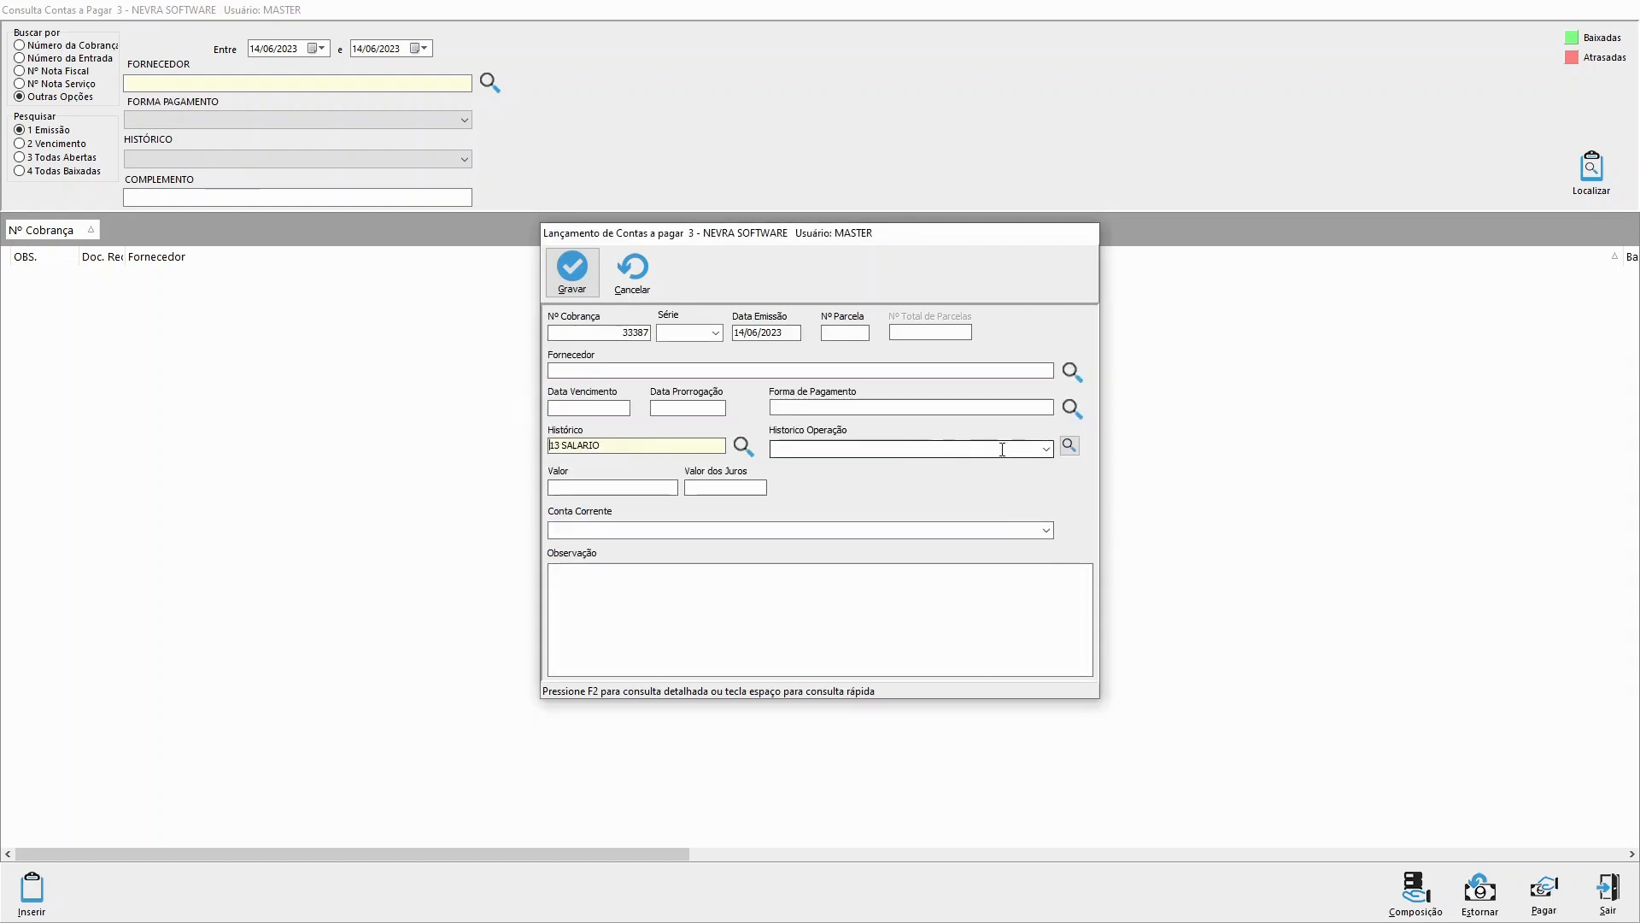
pyautogui.click(1045, 448)
pyautogui.scroll(-1, 959, 504)
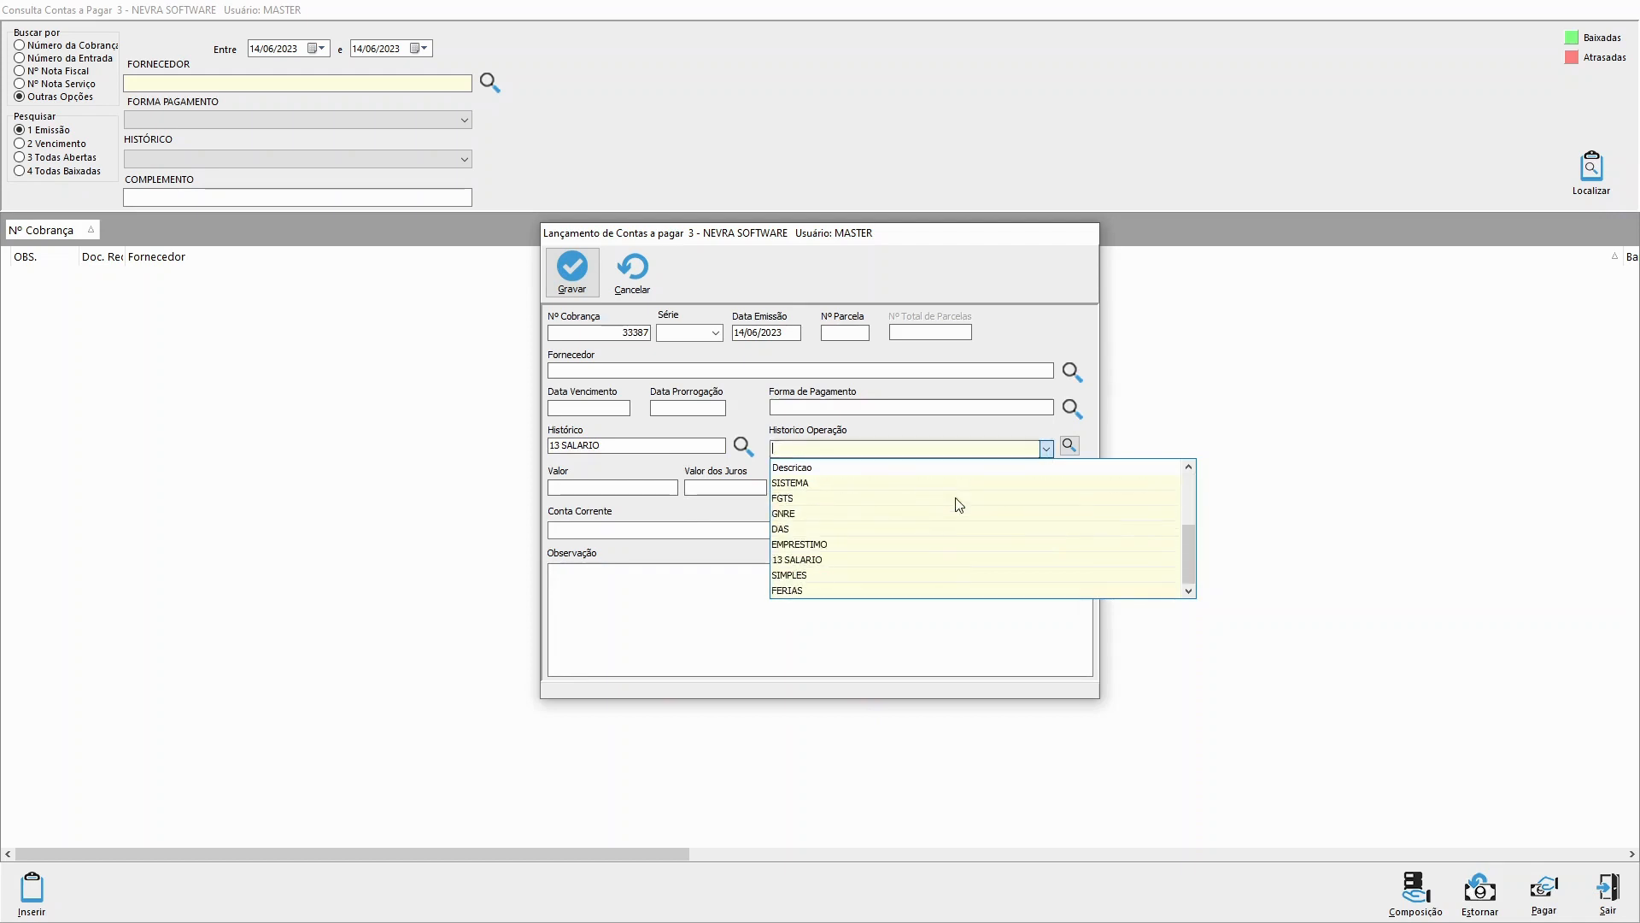
pyautogui.click(853, 544)
pyautogui.click(669, 568)
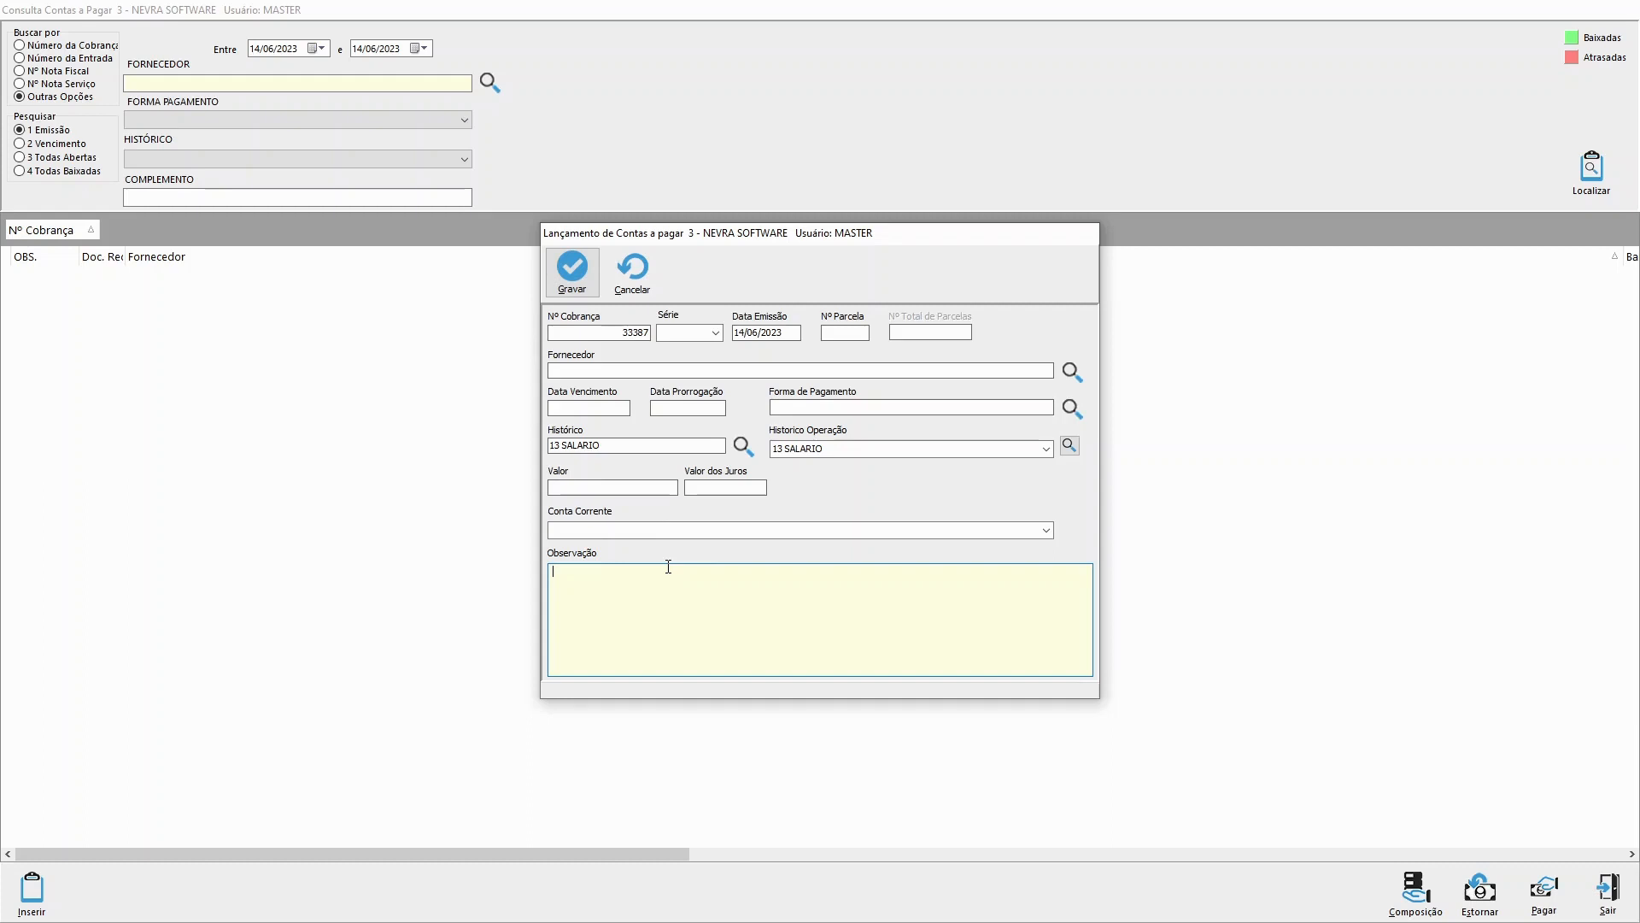
# Step: Set the entry's supplier to FORNECEDOR 10 and its payment method to BOLETO
pyautogui.click(583, 372)
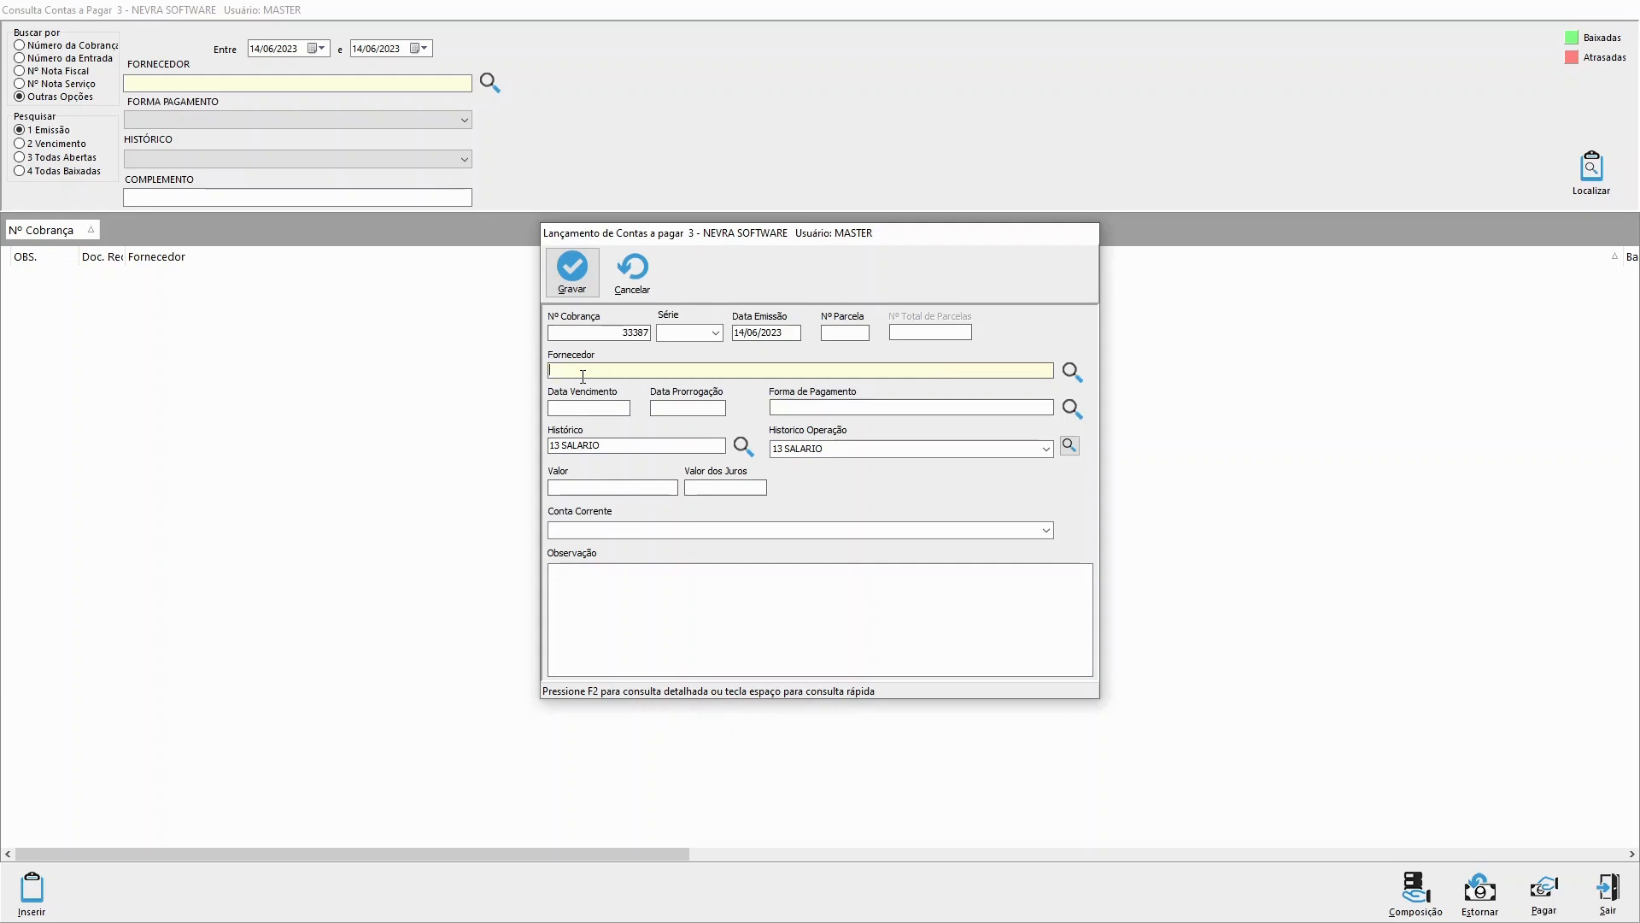
pyautogui.write('AB')
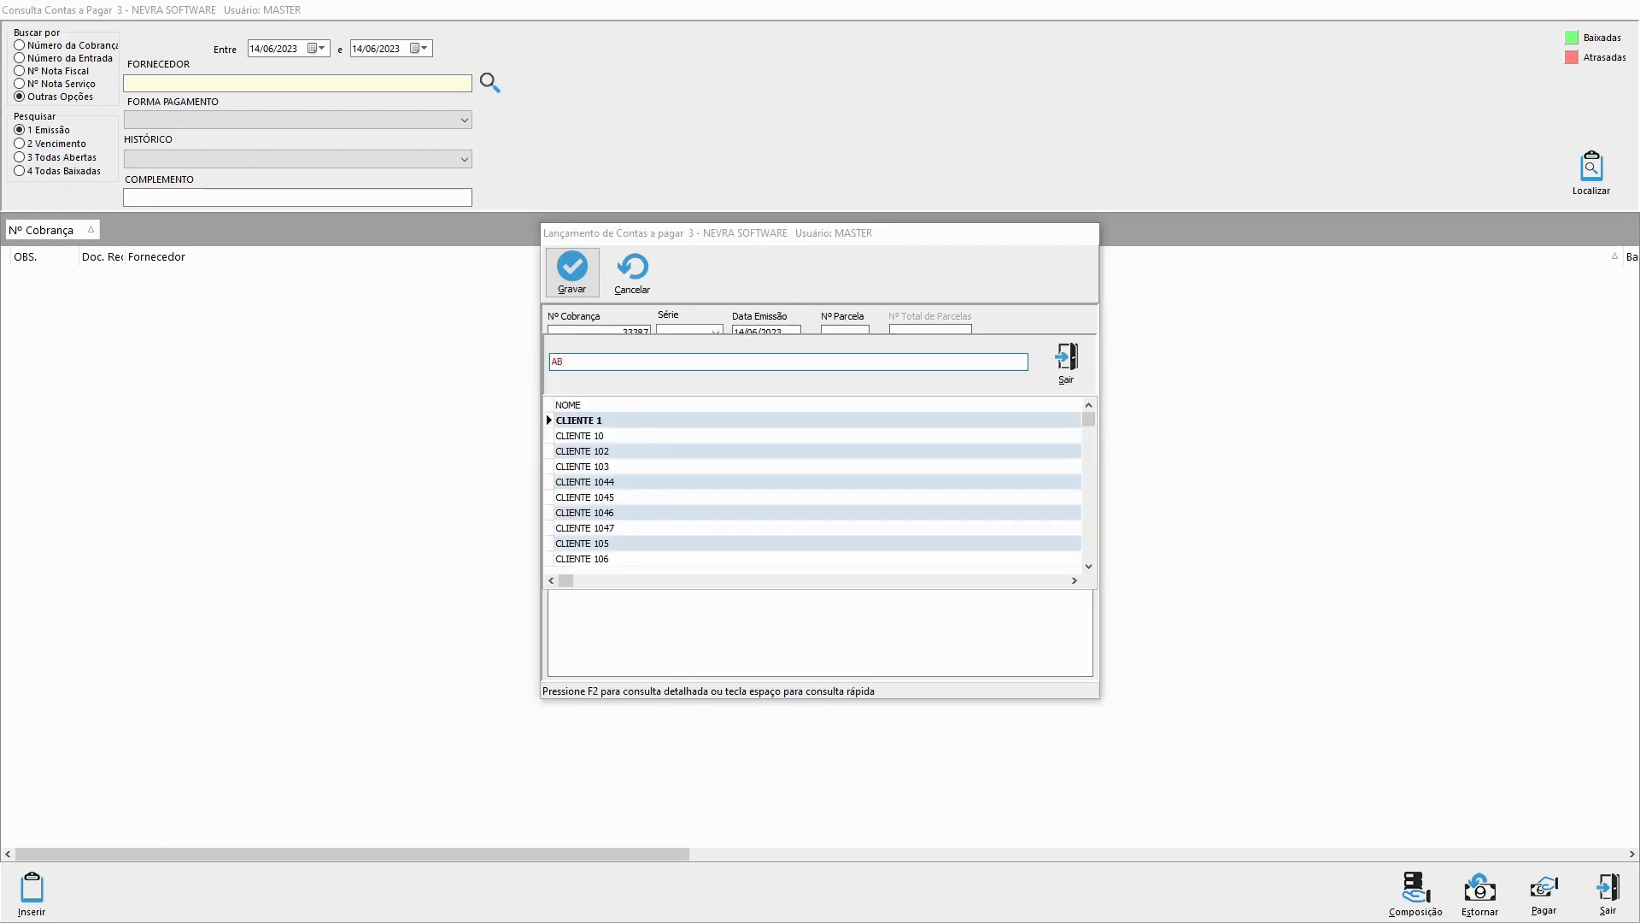
pyautogui.write('FO')
pyautogui.press('Return')
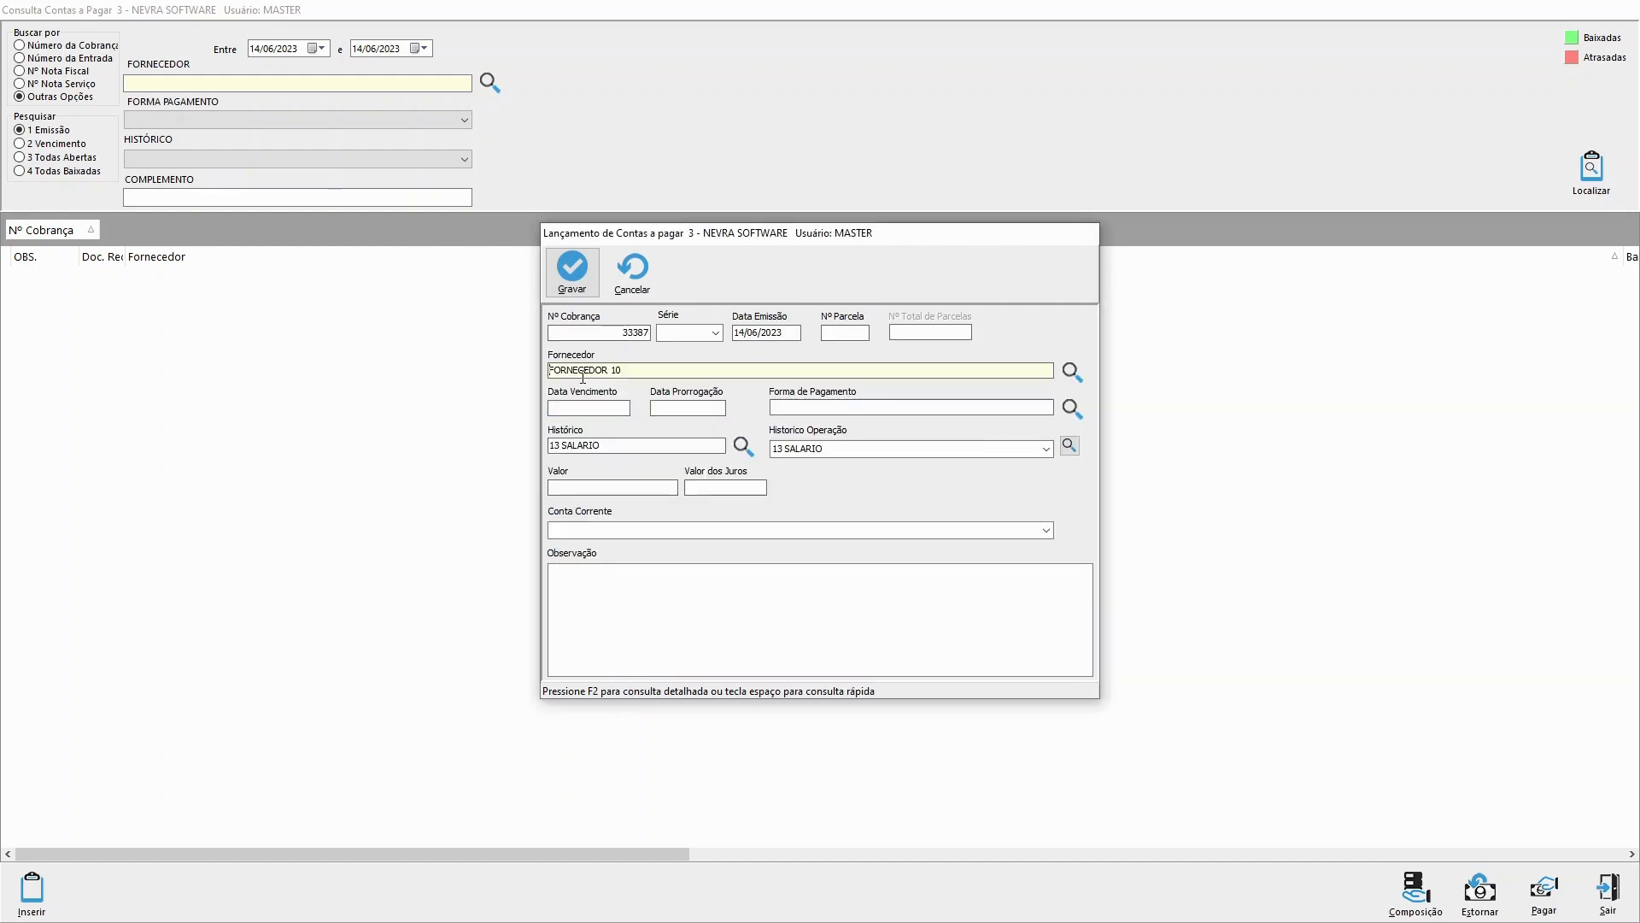
pyautogui.click(849, 408)
pyautogui.press('space')
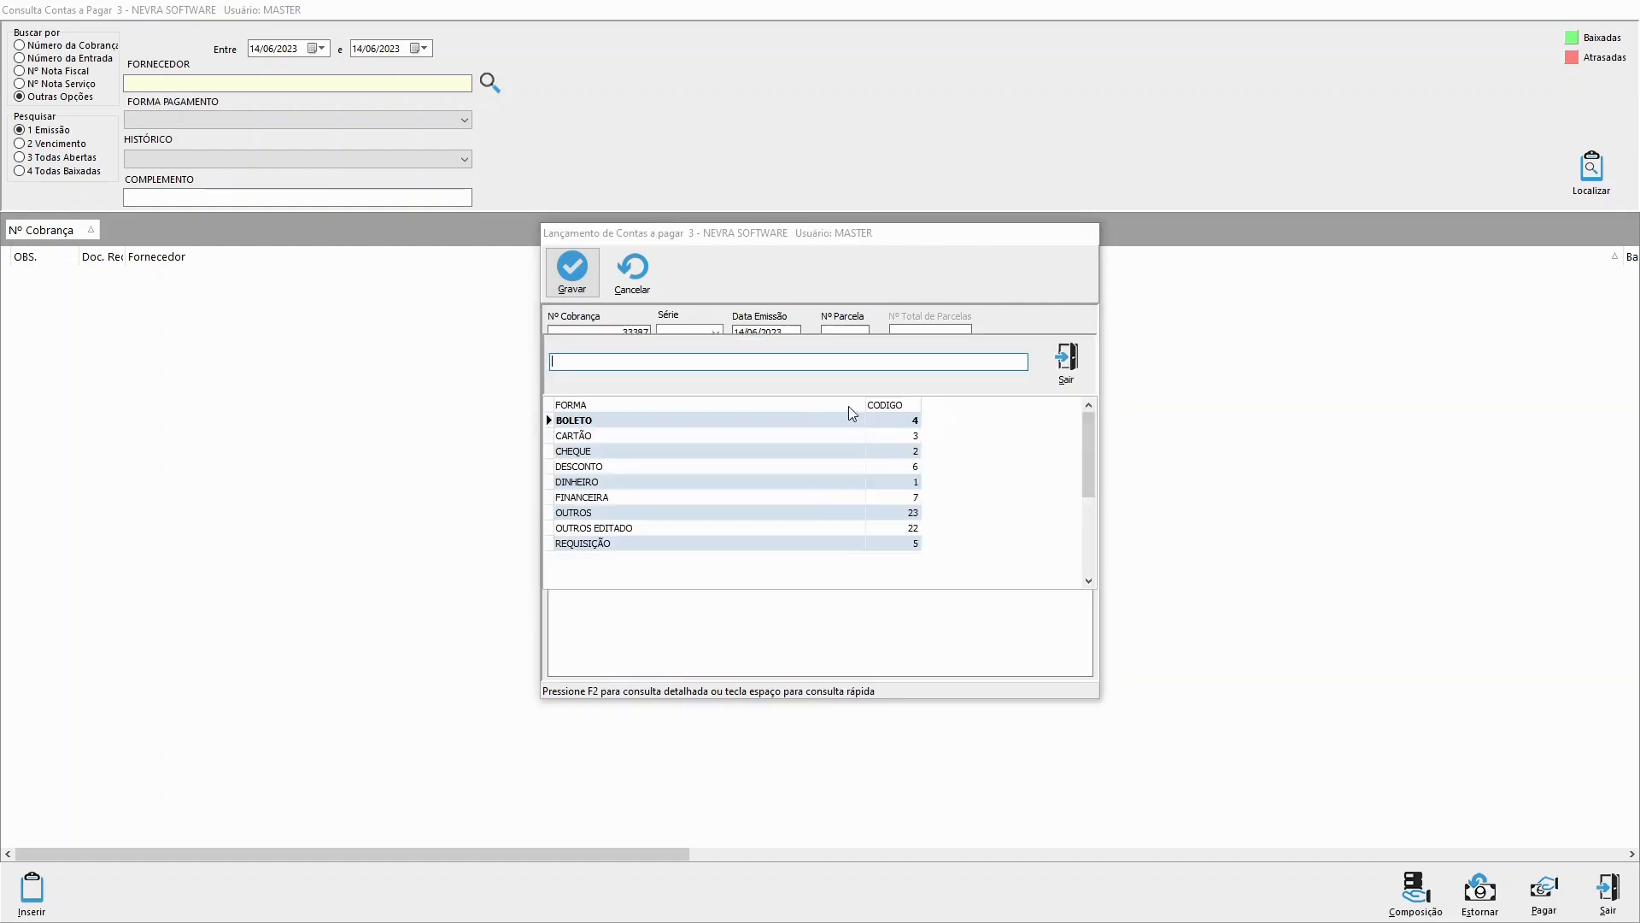
pyautogui.write('B')
pyautogui.press('Return')
# Step: Set the entry's due date to 10/10/2023 and accept the same date as the extension date
pyautogui.click(579, 408)
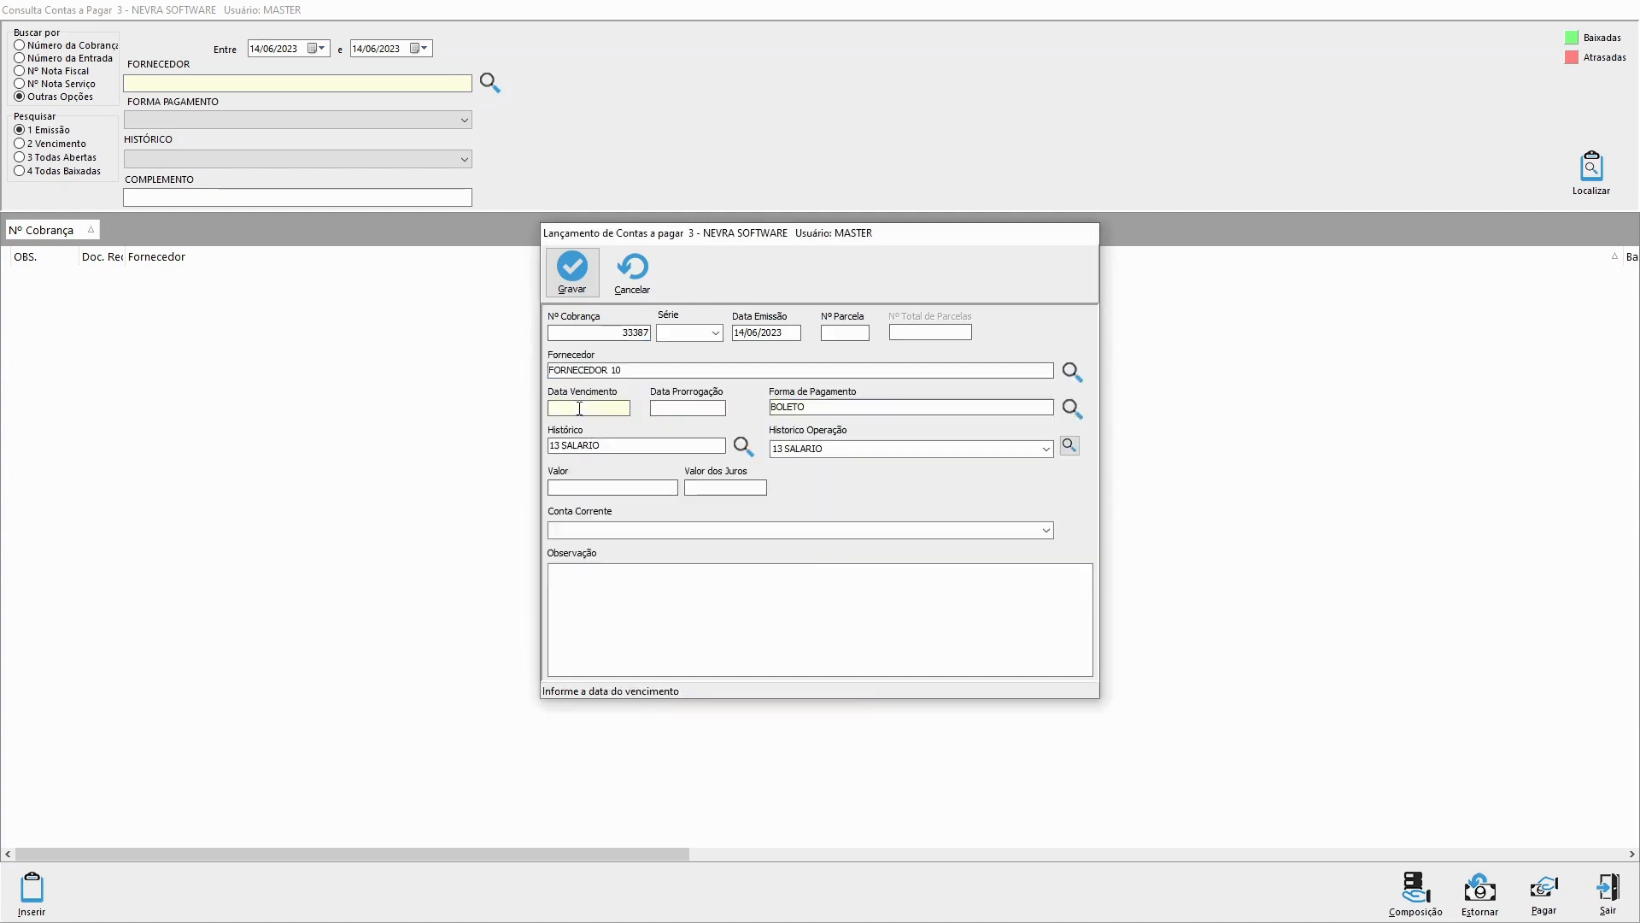
pyautogui.write('10/10/2023')
pyautogui.press('Return')
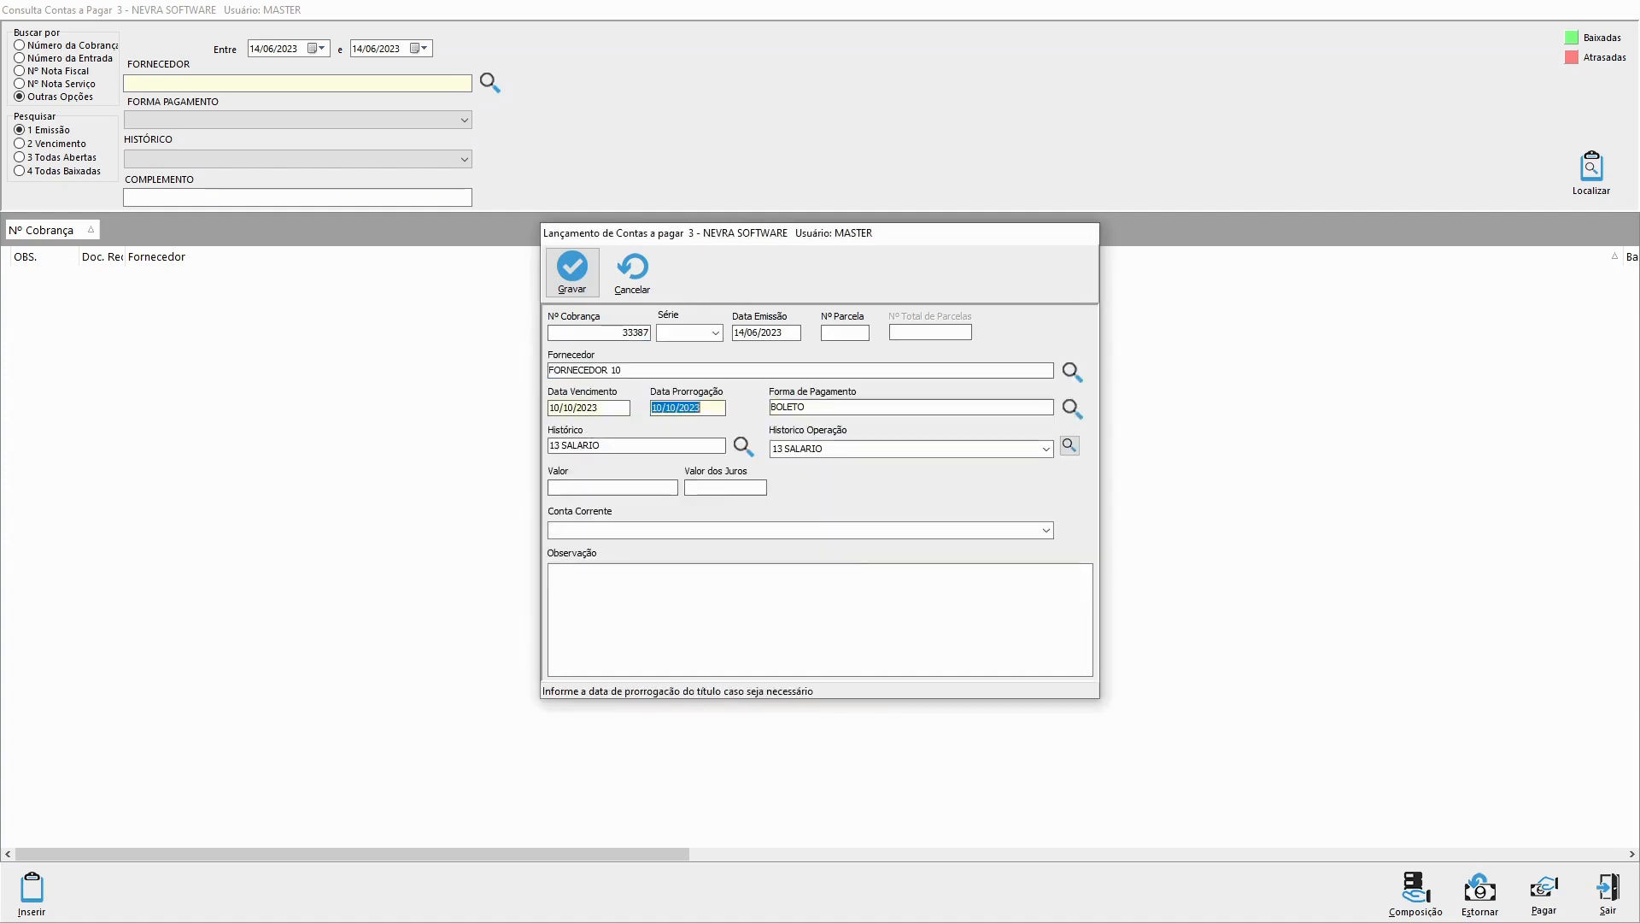
pyautogui.press('Return')
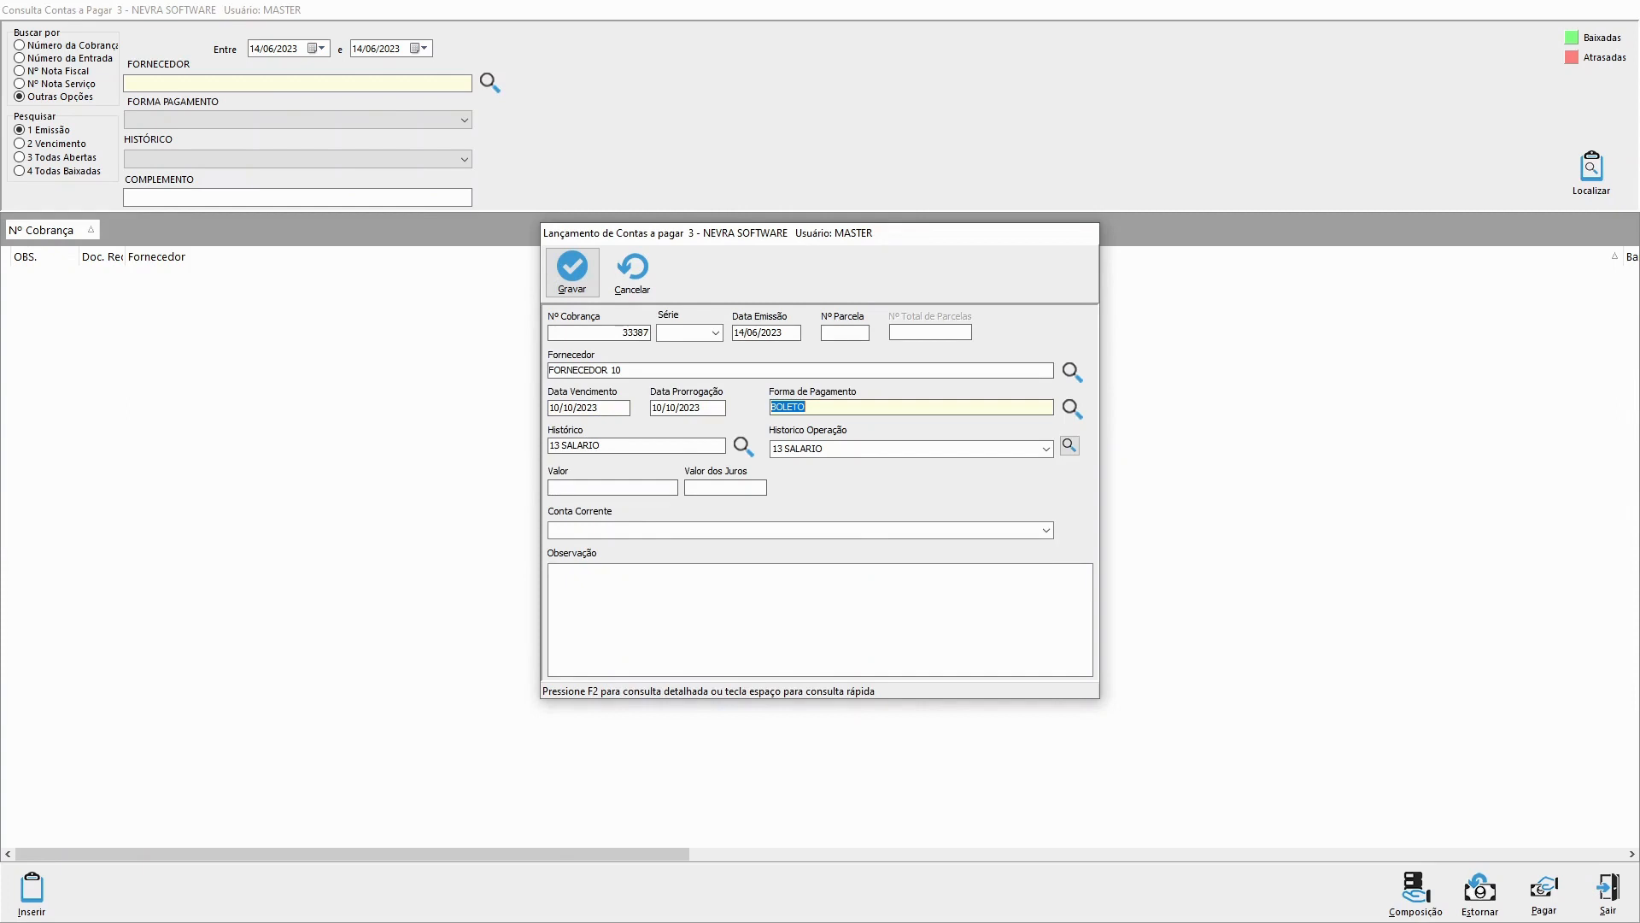
# Step: Set the entry's value to 200,00 and save the accounts payable entry
pyautogui.click(582, 489)
pyautogui.write('200')
pyautogui.press('Return')
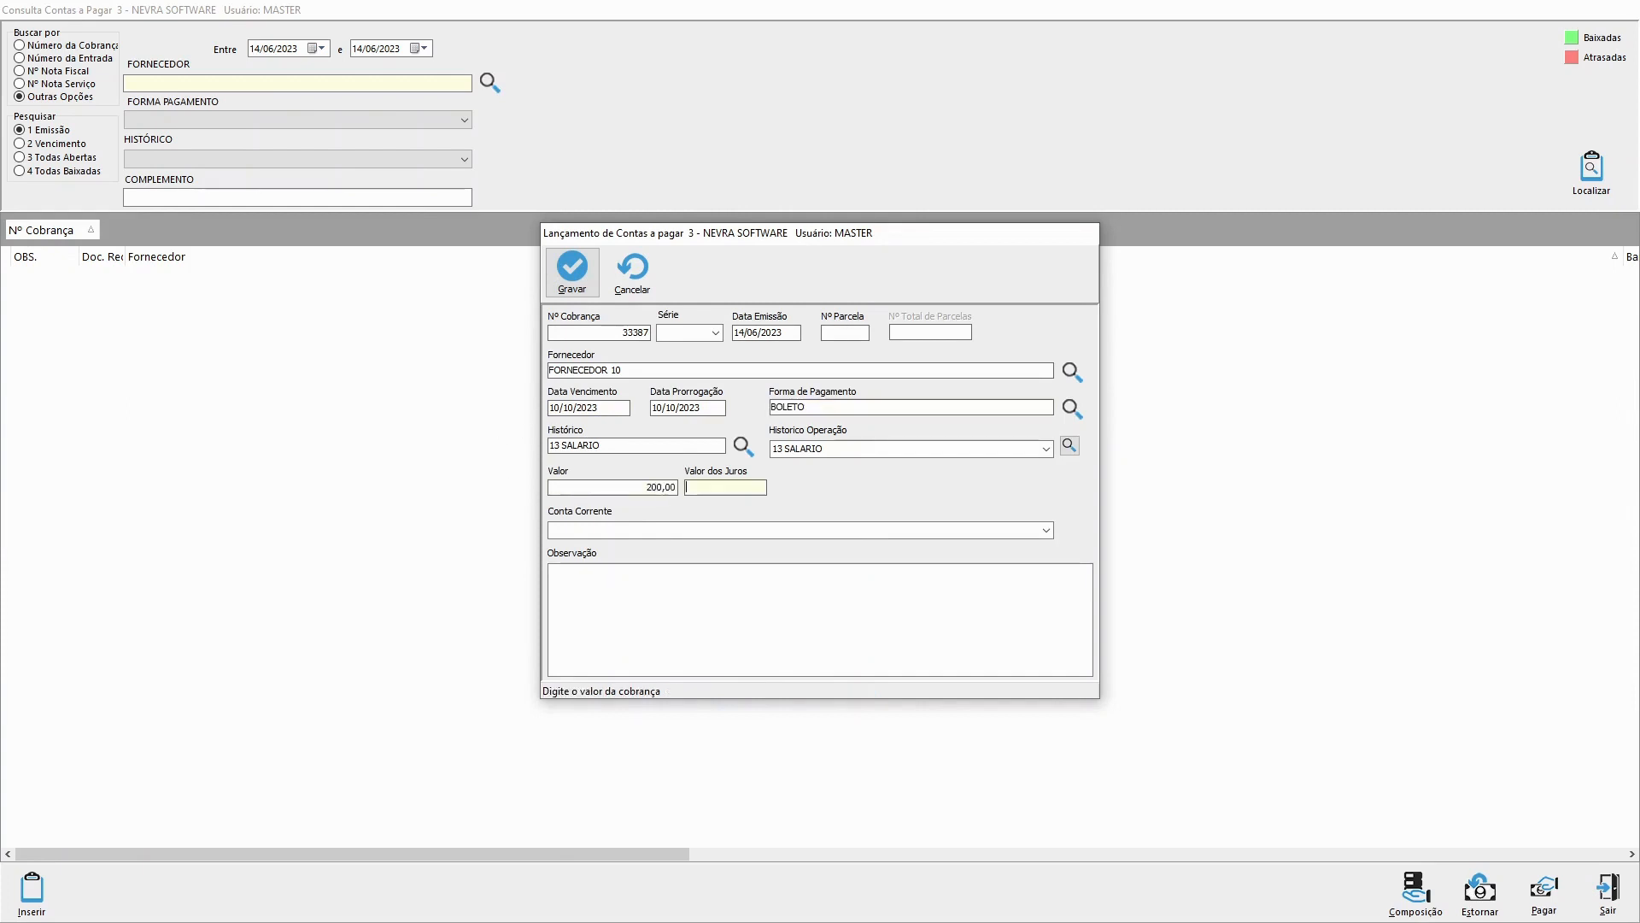
pyautogui.click(564, 270)
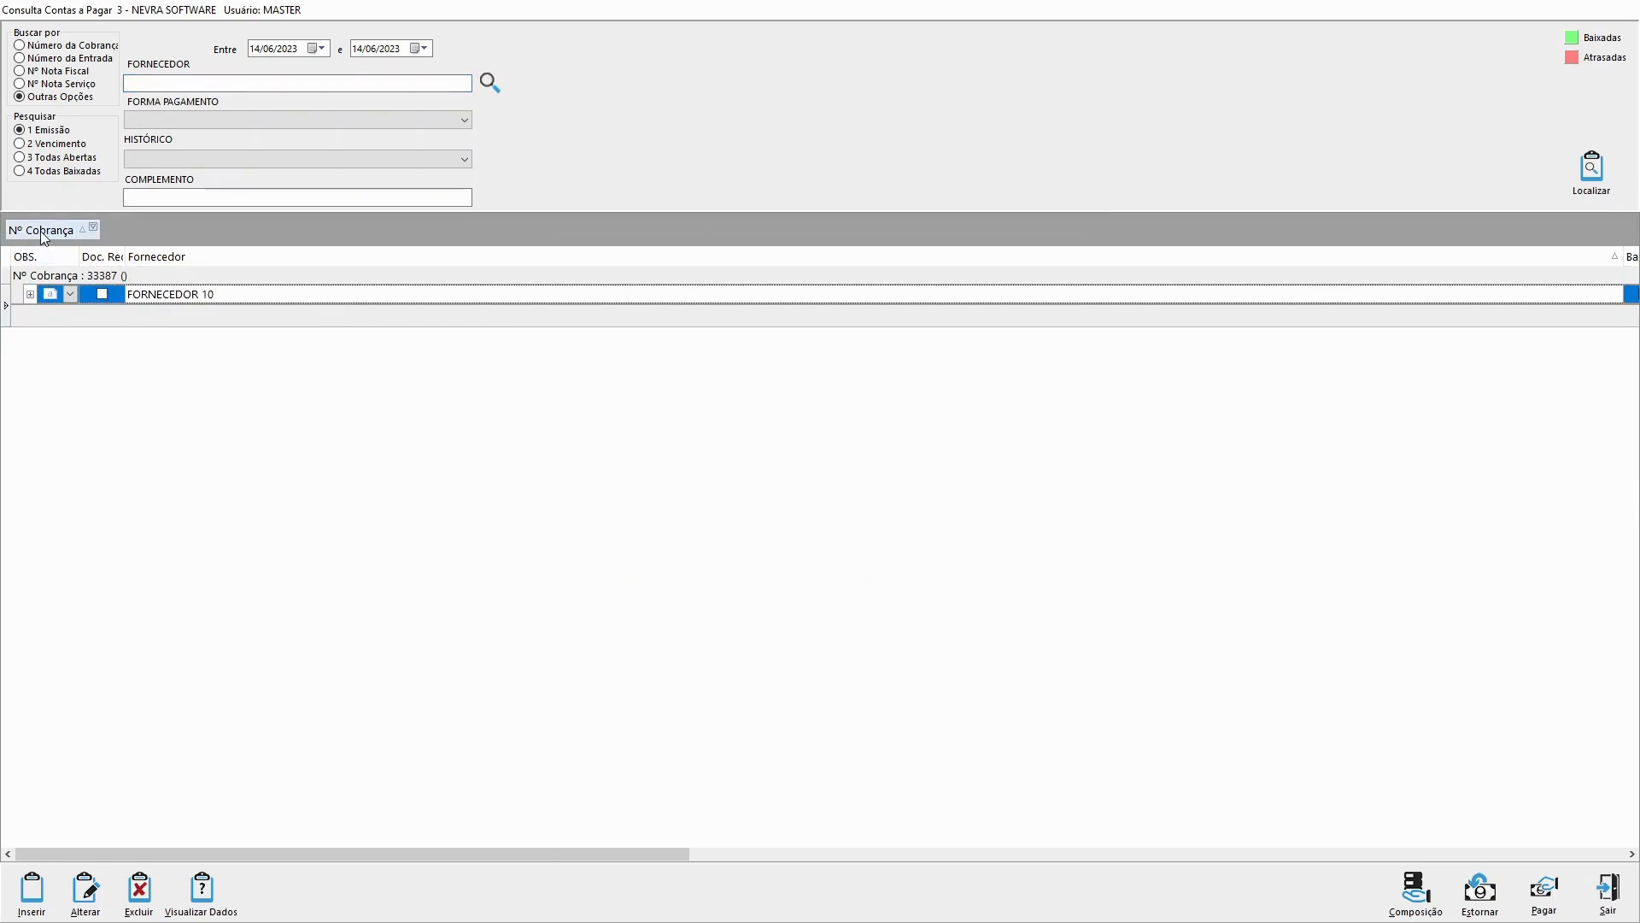
# Step: Remove the Nº Cobrança grouping by placing that column before Fornecedor, and shrink the Fornecedor column to fit its content
pyautogui.moveTo(39, 229); pyautogui.dragTo(137, 265)
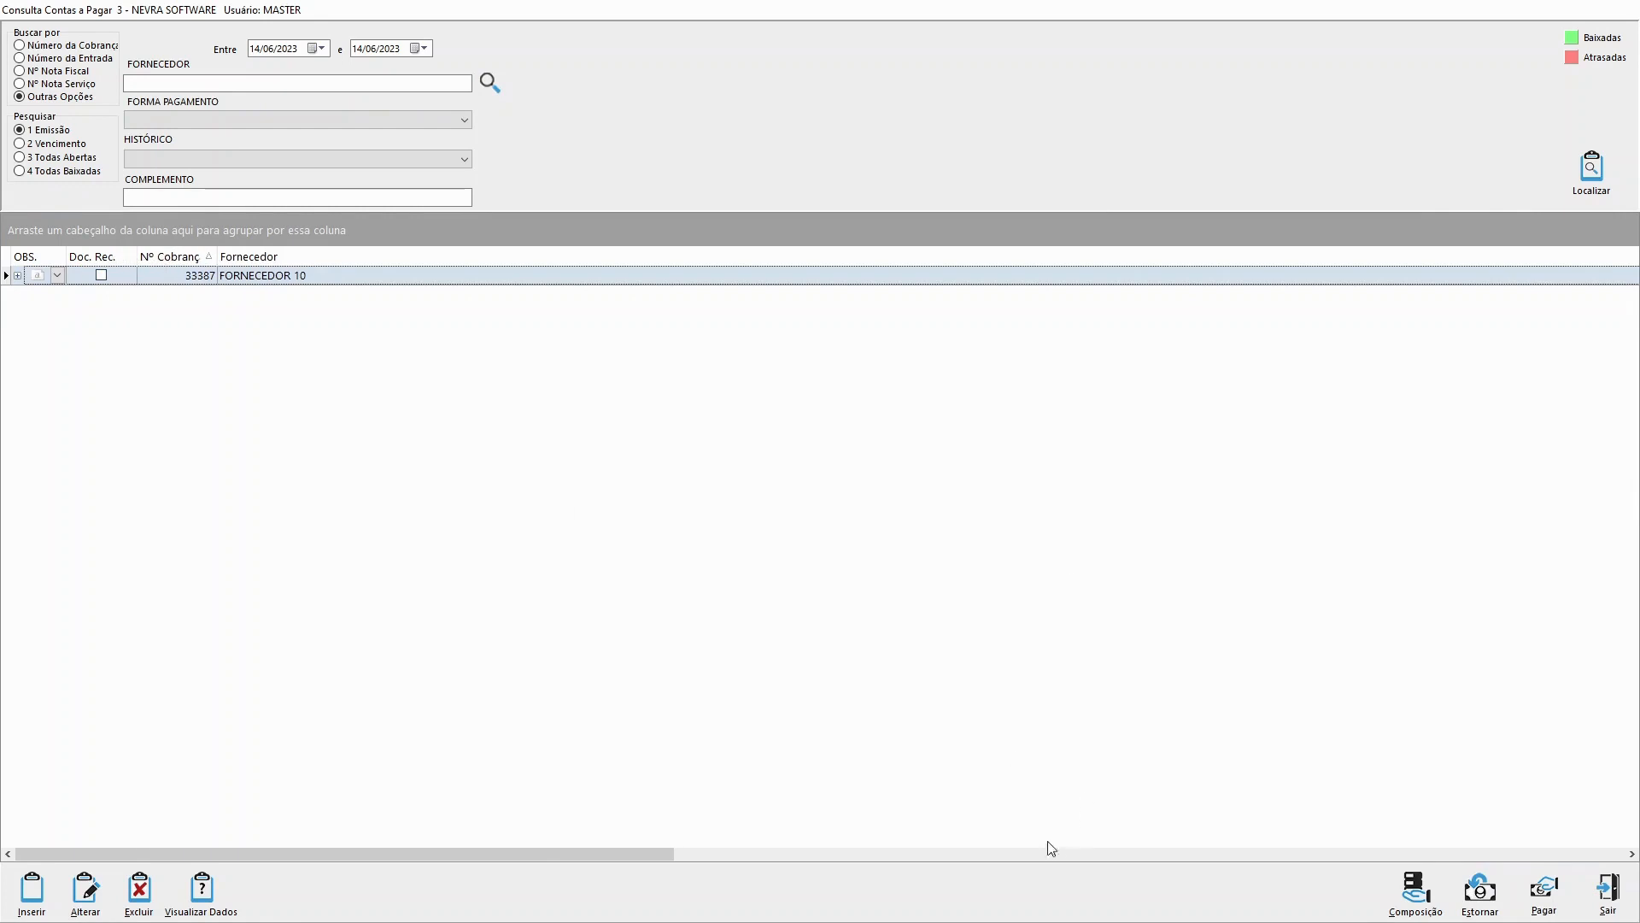
pyautogui.moveTo(646, 854); pyautogui.dragTo(810, 861)
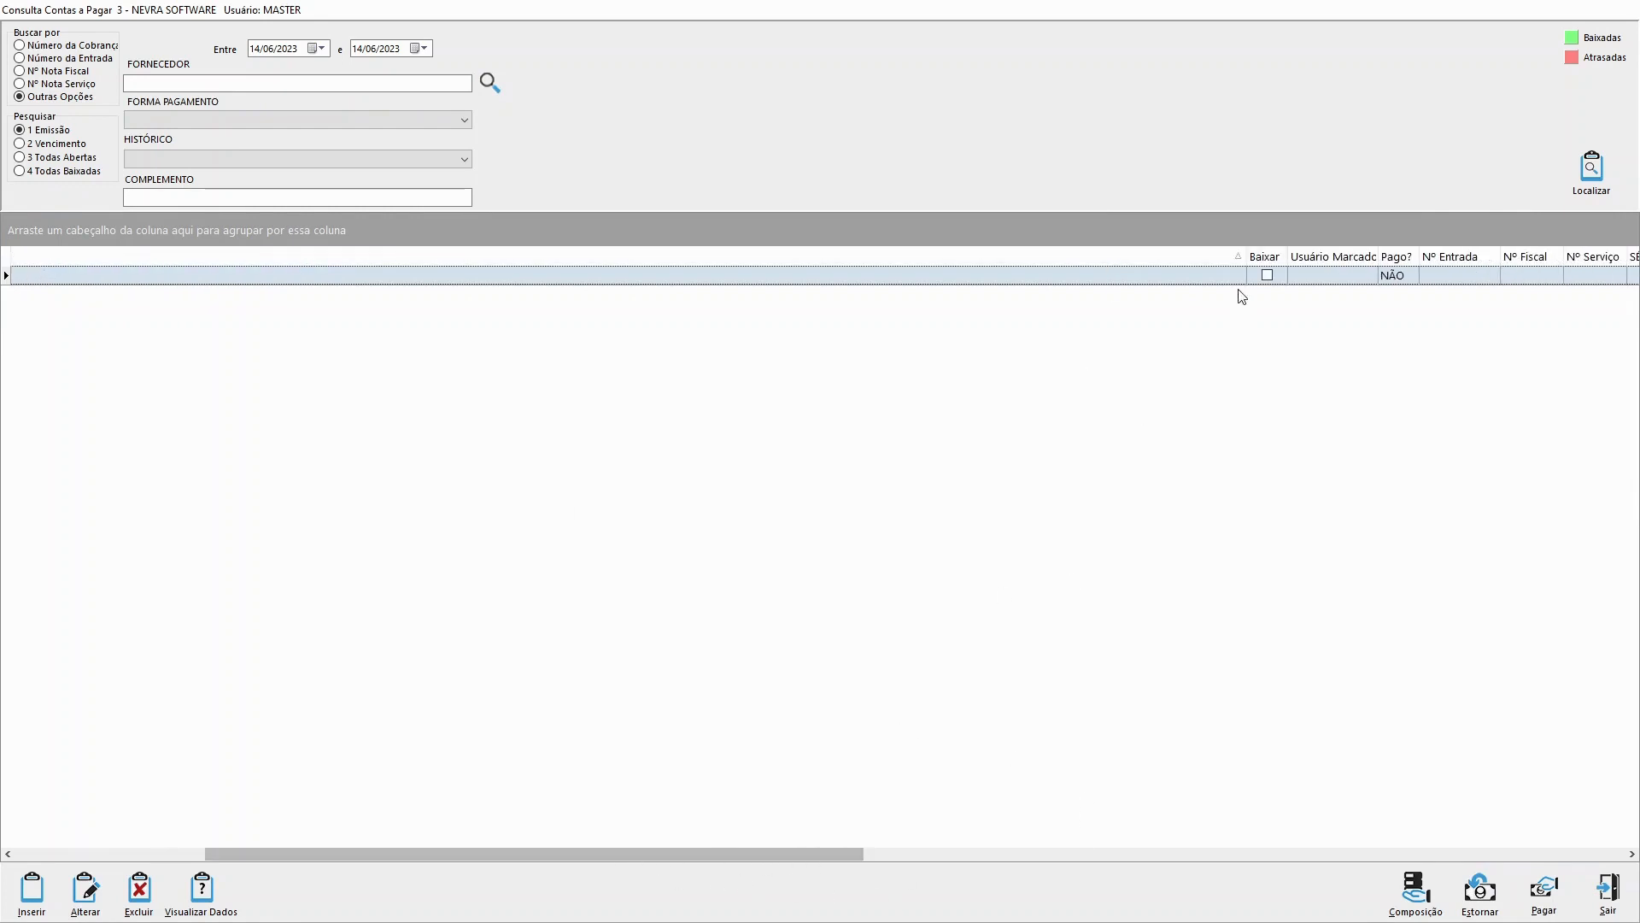
pyautogui.doubleClick(1248, 253)
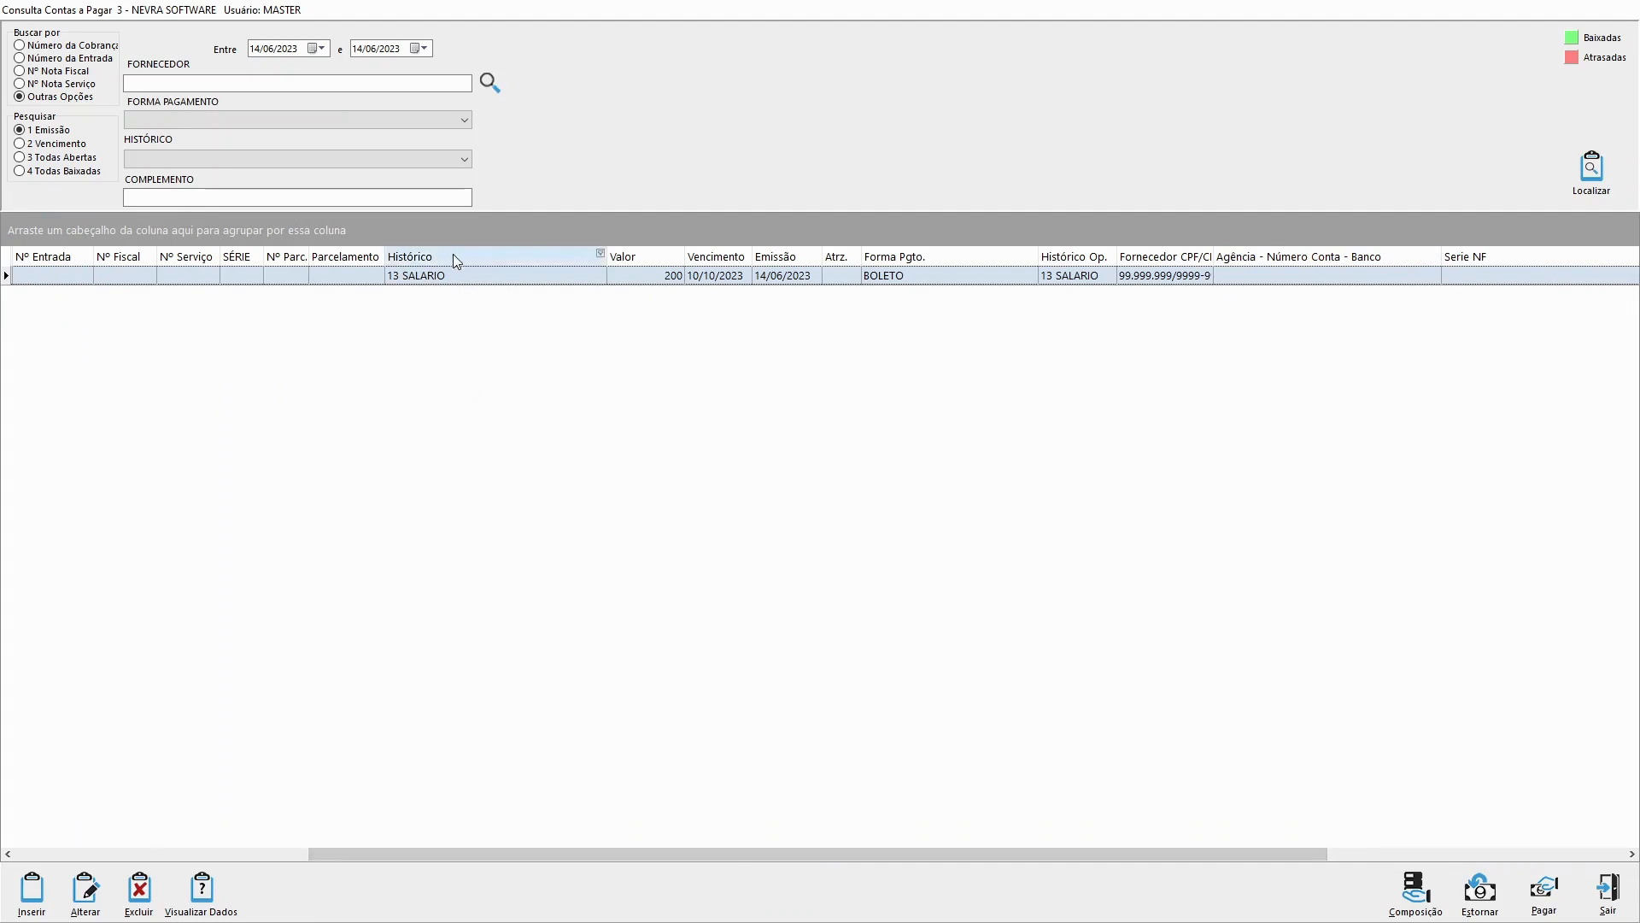
pyautogui.moveTo(847, 871); pyautogui.dragTo(351, 873)
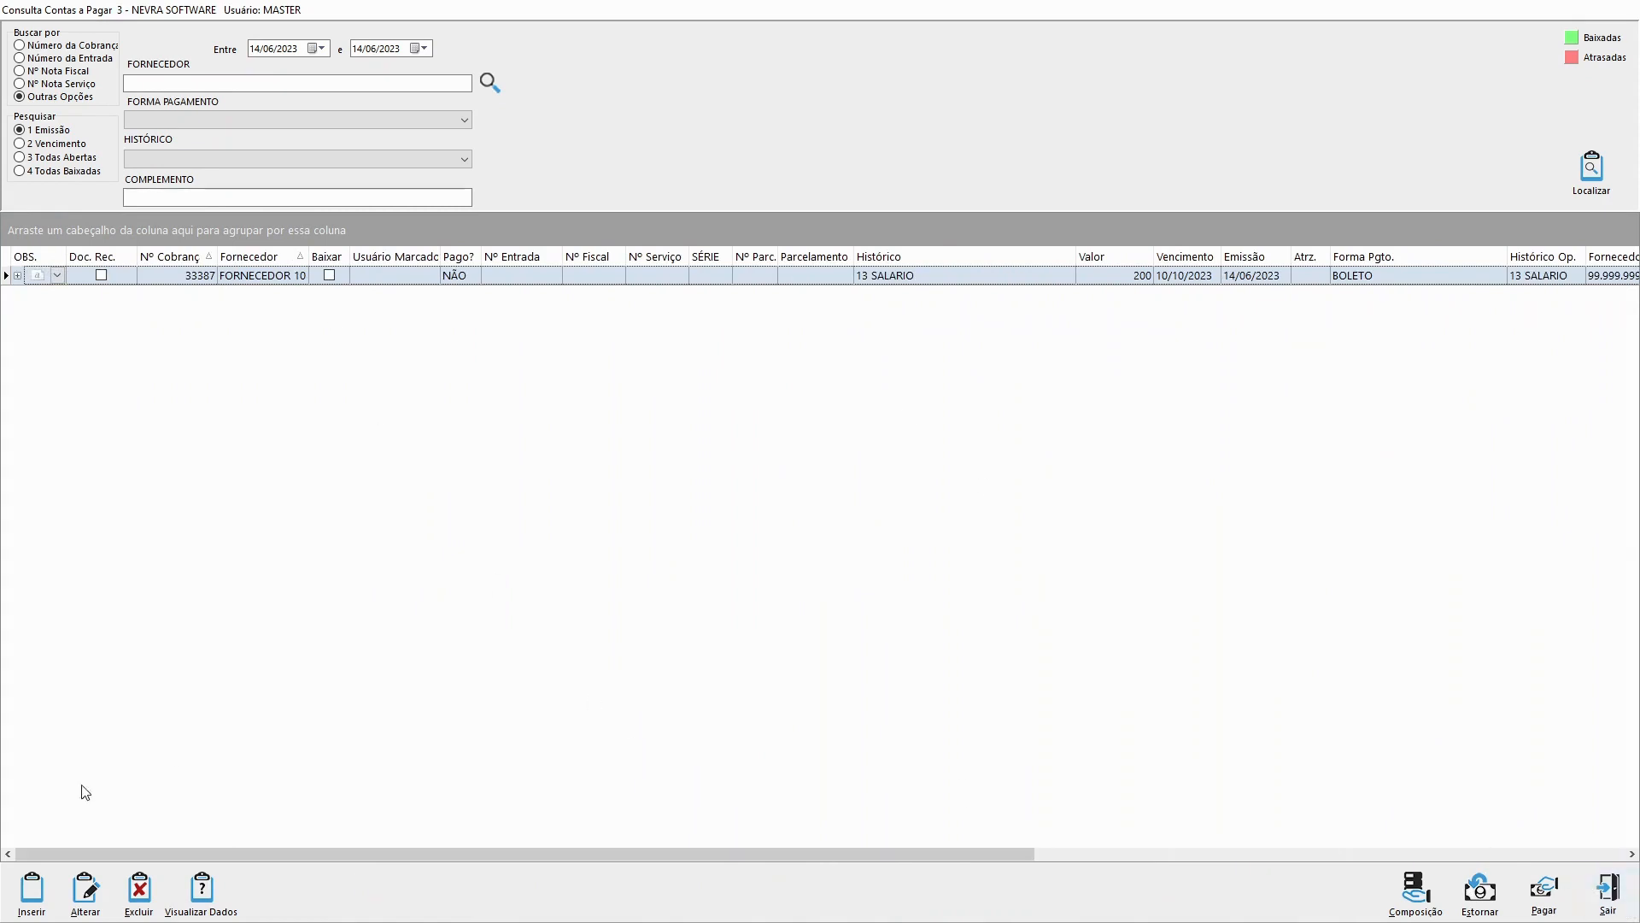
# Step: Start a new accounts payable entry and register DESPESAS as an accounts payable history from its history lookup
pyautogui.click(32, 892)
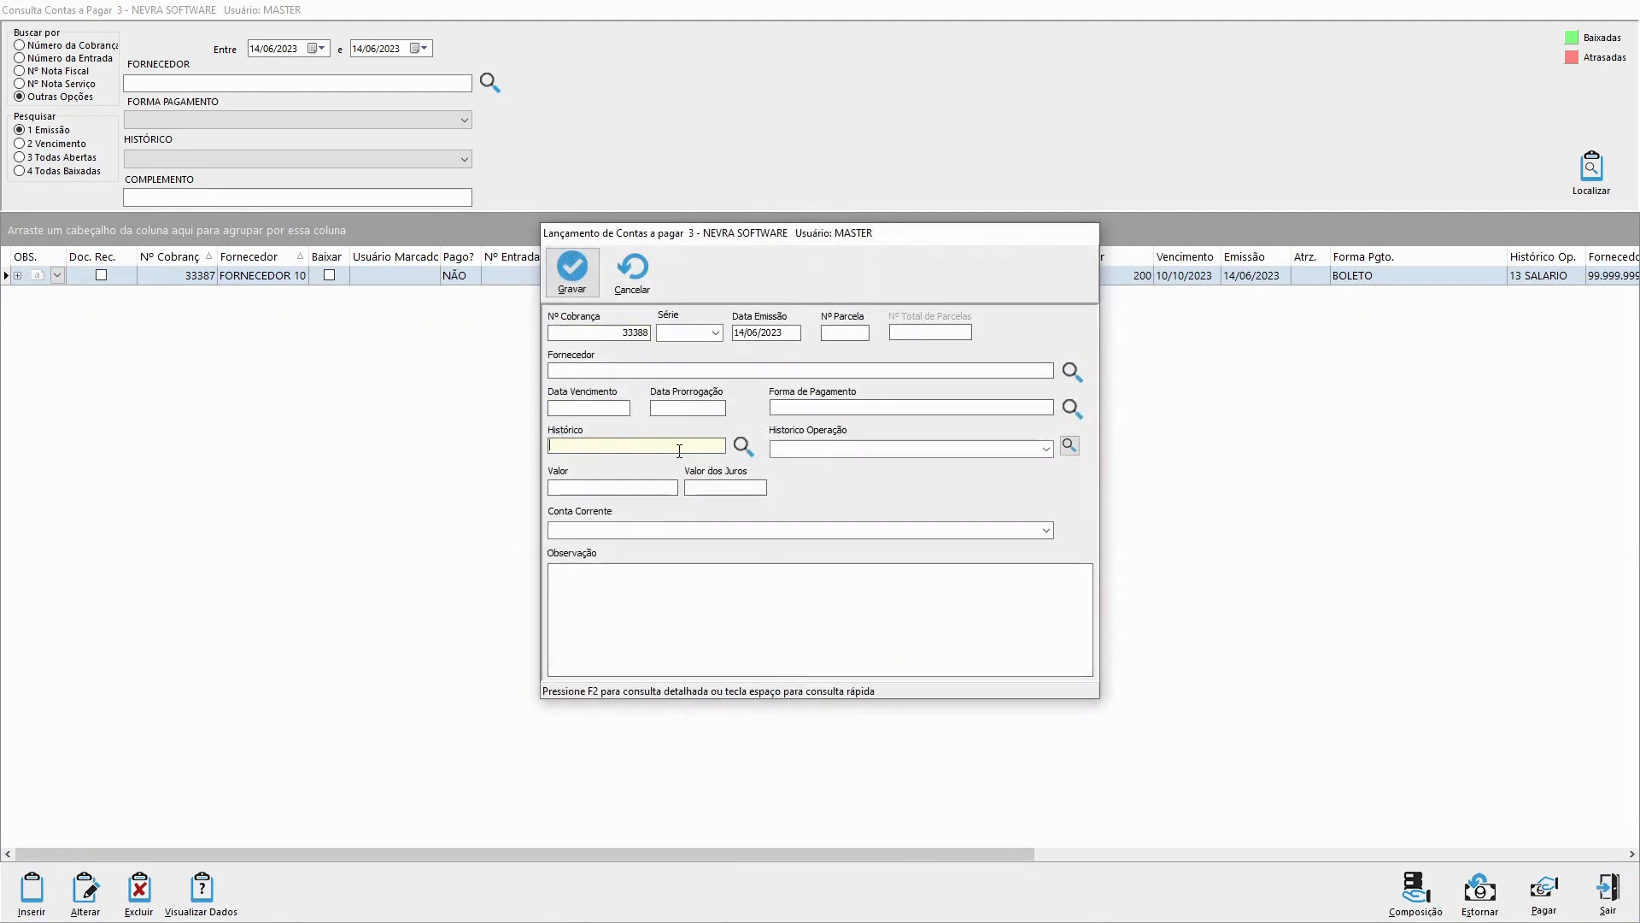
pyautogui.click(743, 446)
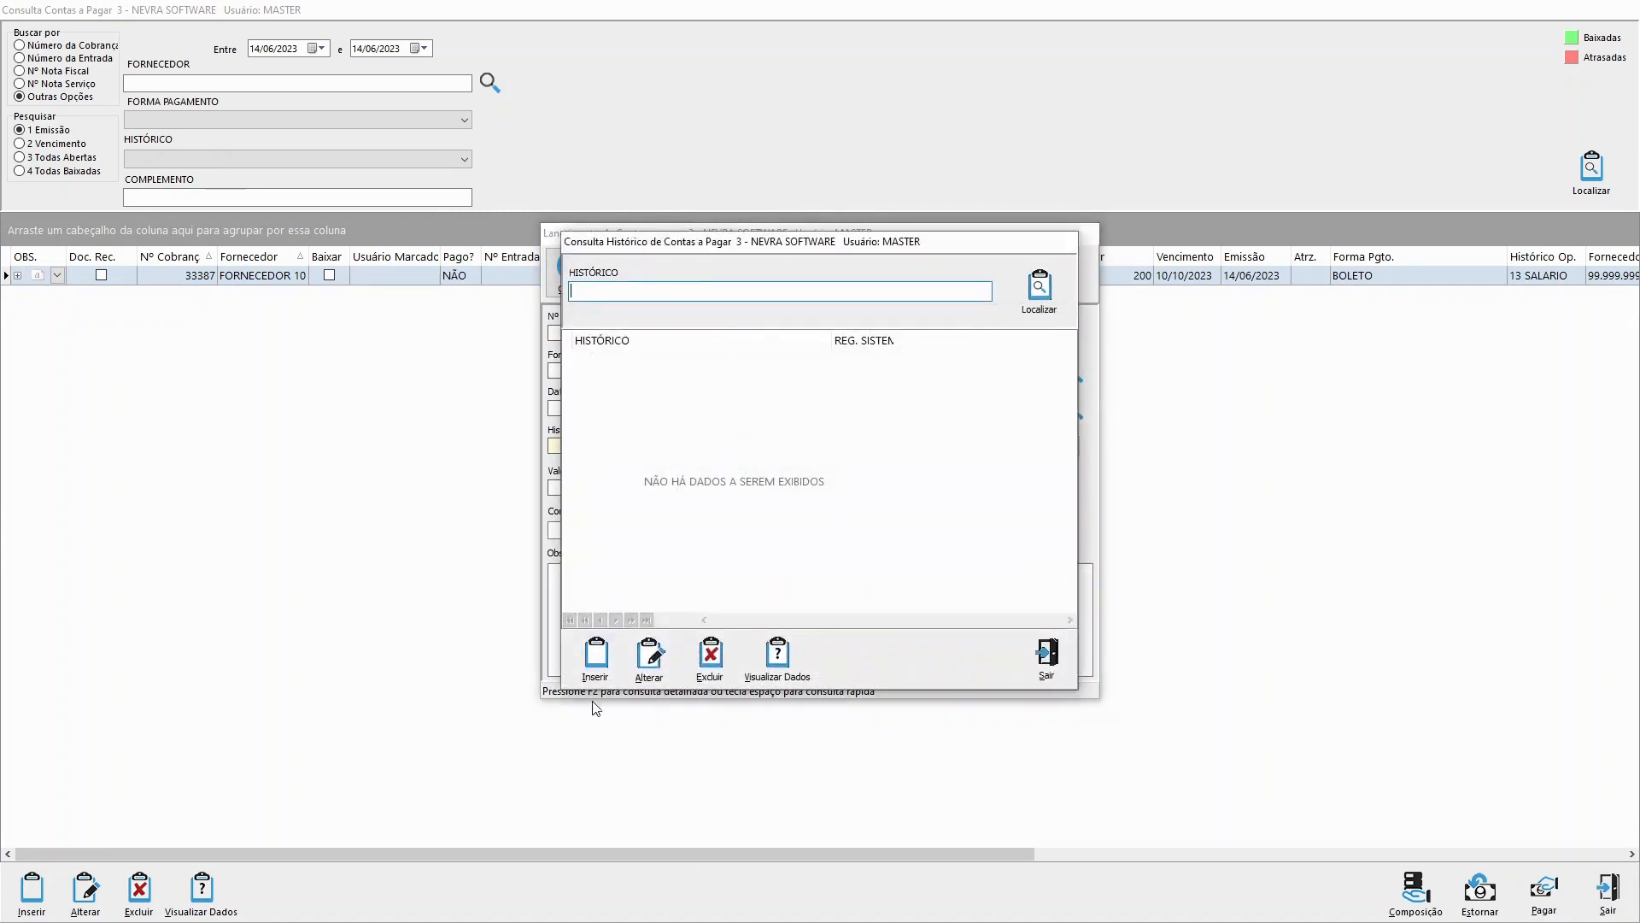
pyautogui.click(595, 656)
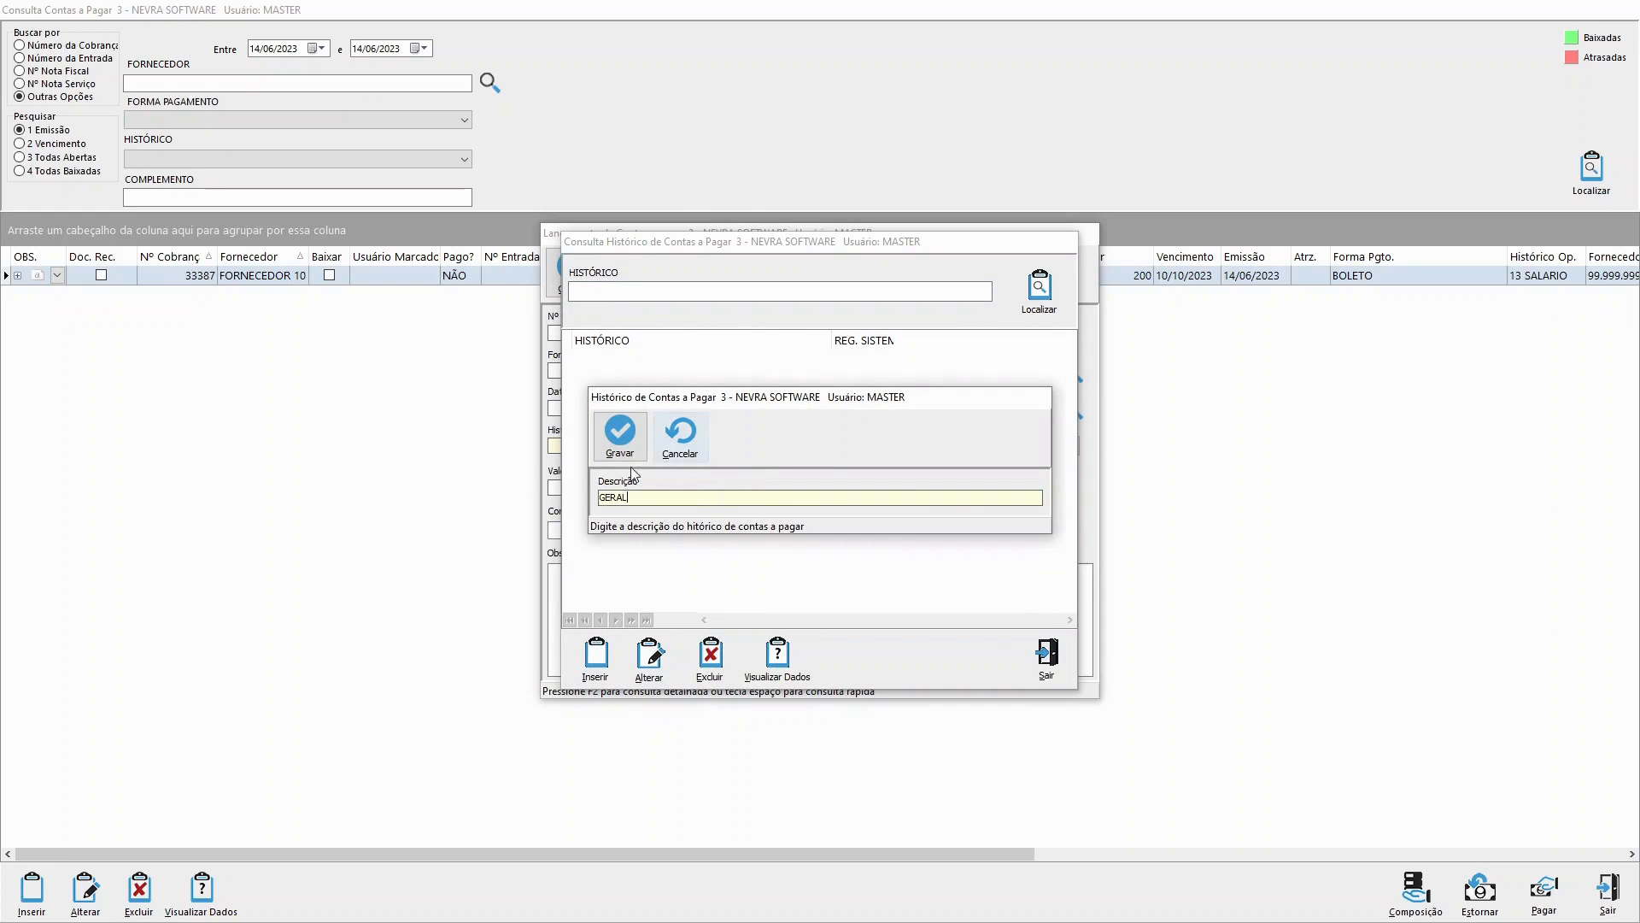
pyautogui.moveTo(632, 497); pyautogui.dragTo(589, 502)
pyautogui.write('DESPESAS')
pyautogui.click(620, 434)
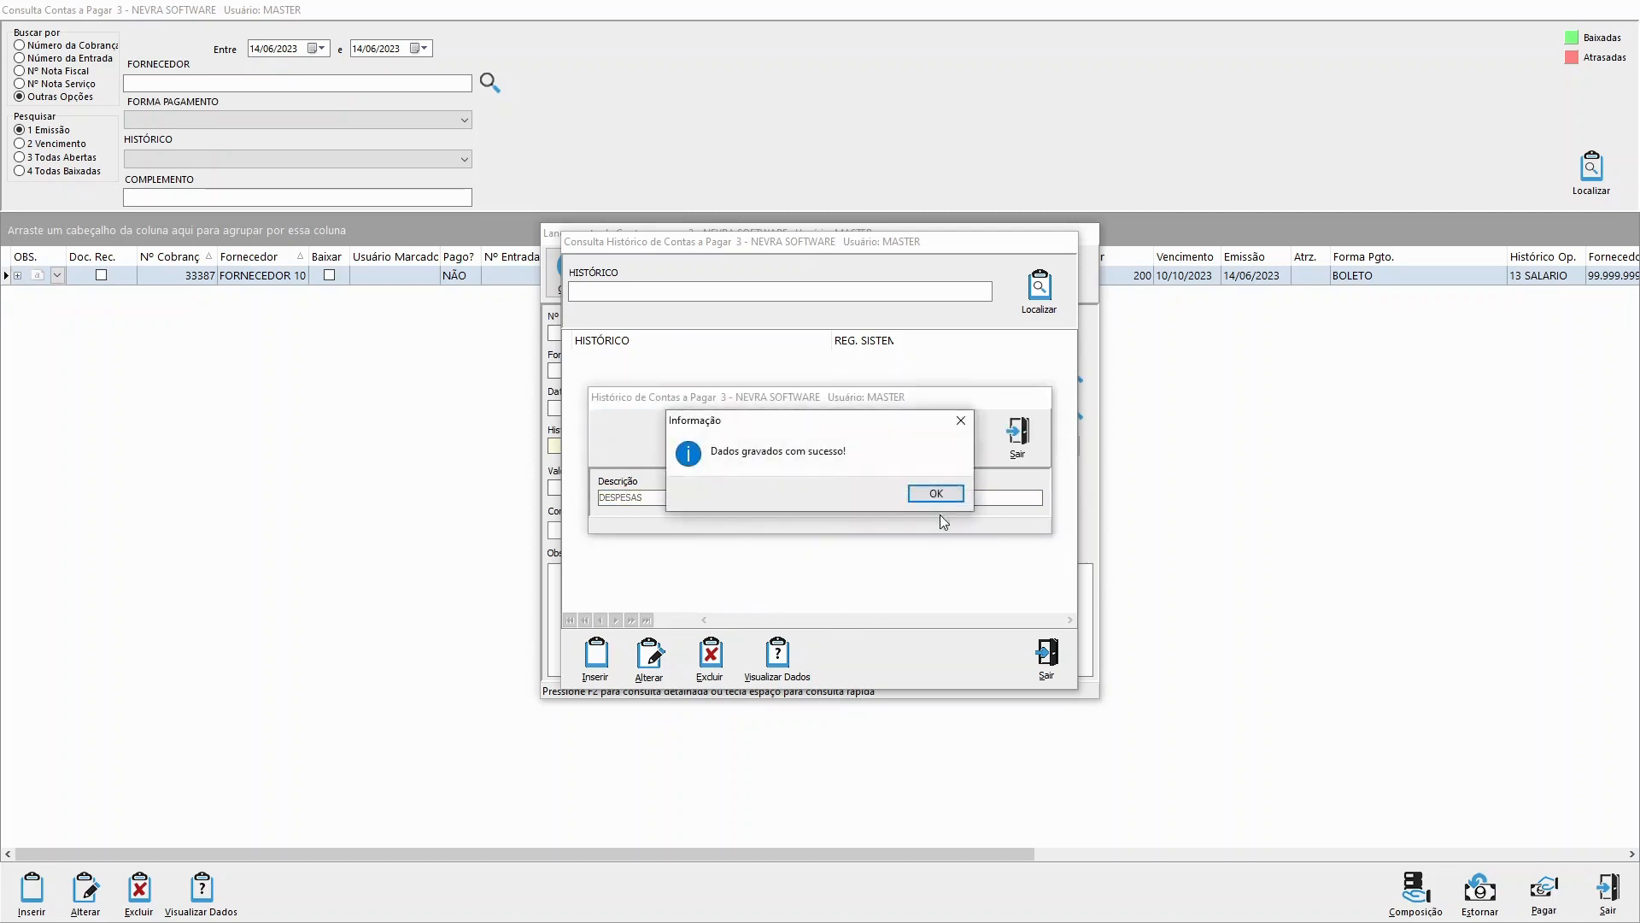
pyautogui.click(935, 493)
# Step: List the registered accounts payable histories and set the entry's Histórico to DESPESAS
pyautogui.click(1034, 295)
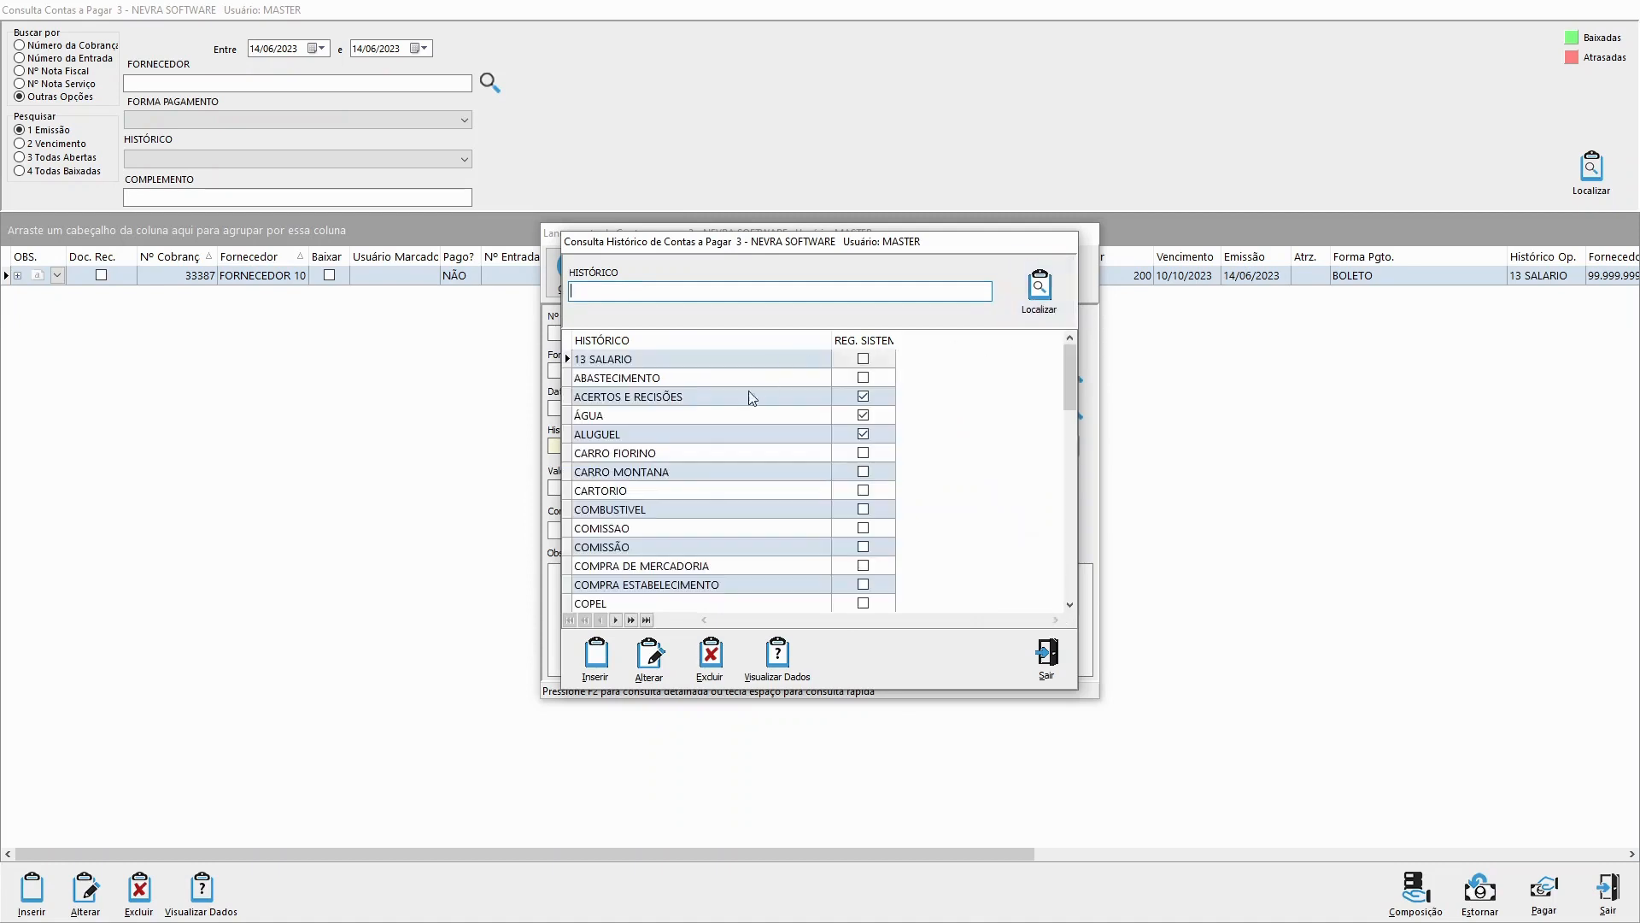
pyautogui.click(751, 396)
pyautogui.click(1046, 653)
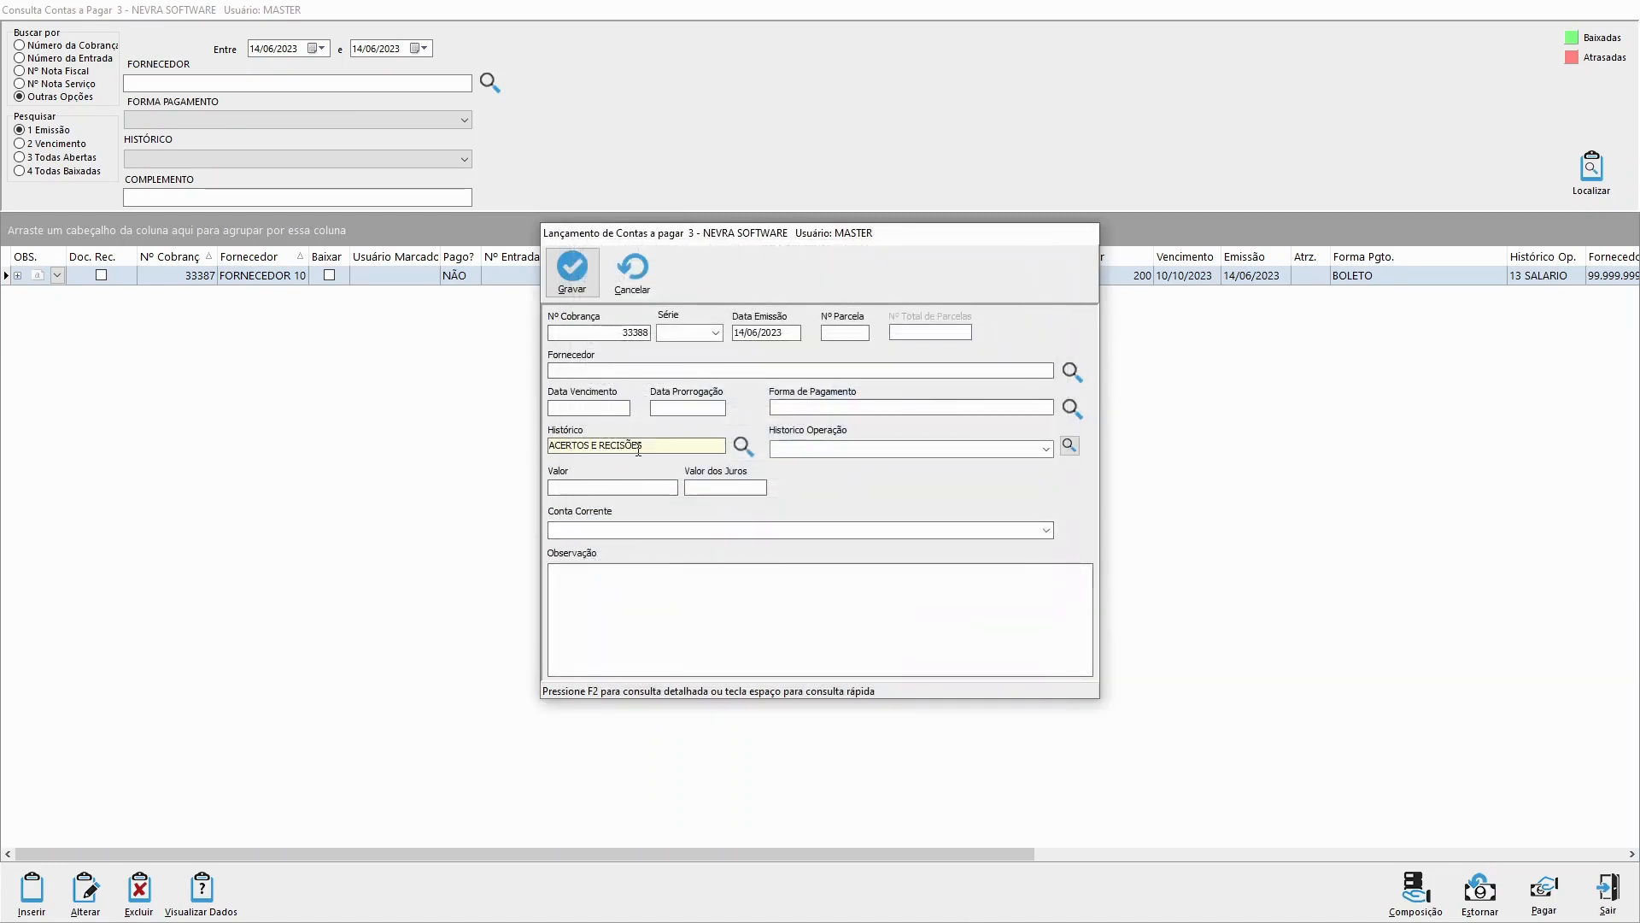
pyautogui.press('space')
pyautogui.write('DES')
pyautogui.press('Return')
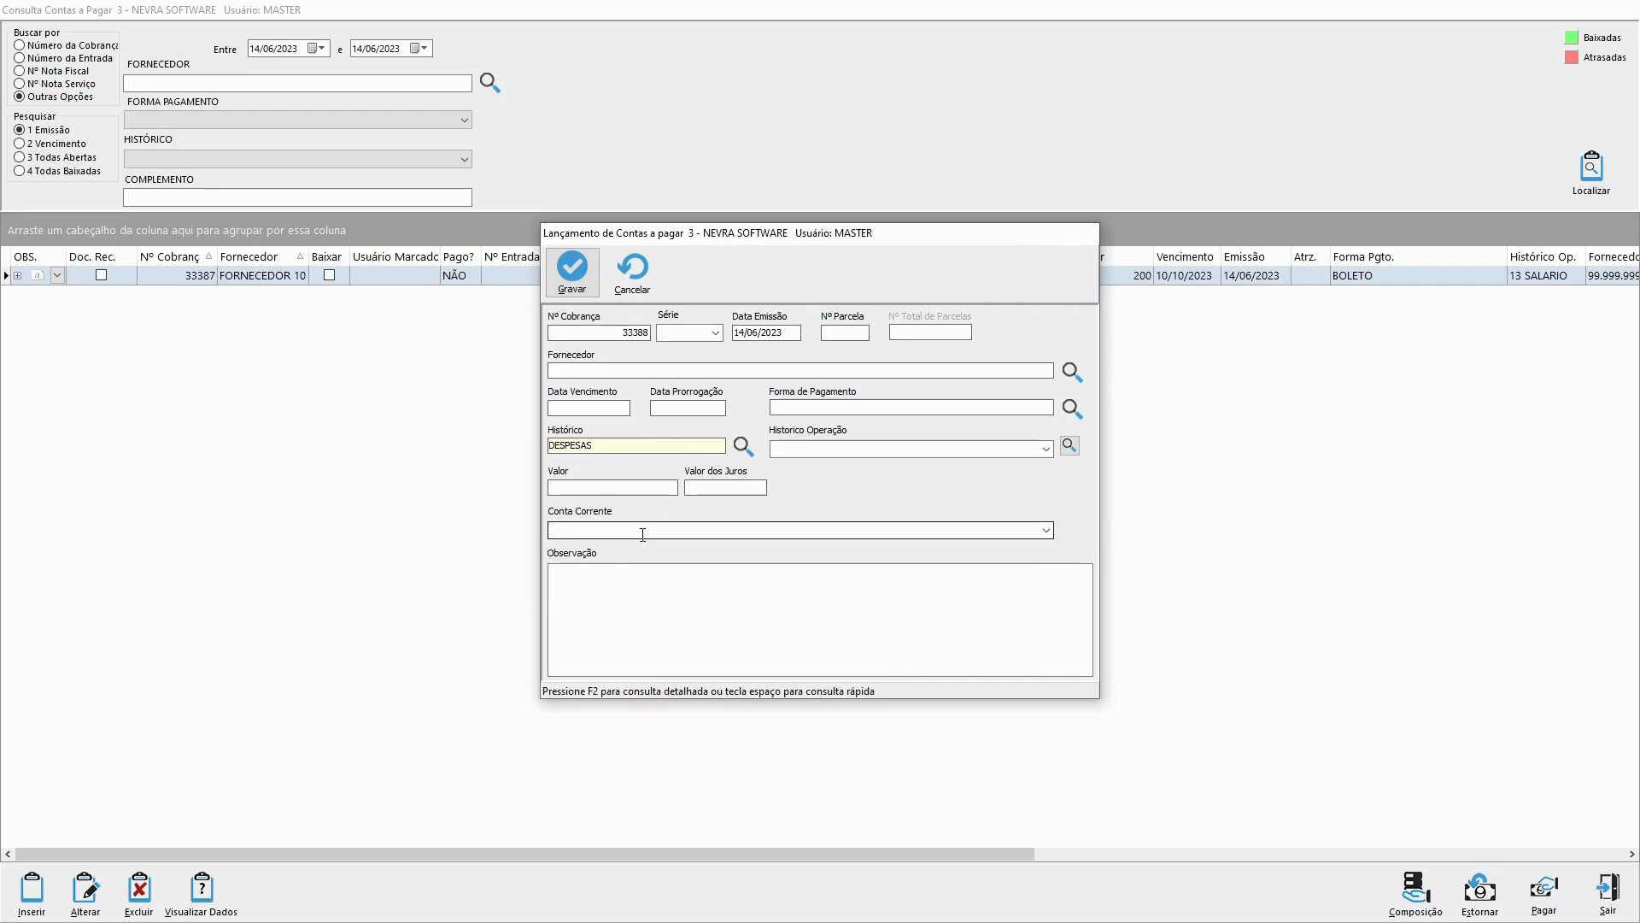
pyautogui.moveTo(591, 446); pyautogui.dragTo(554, 446)
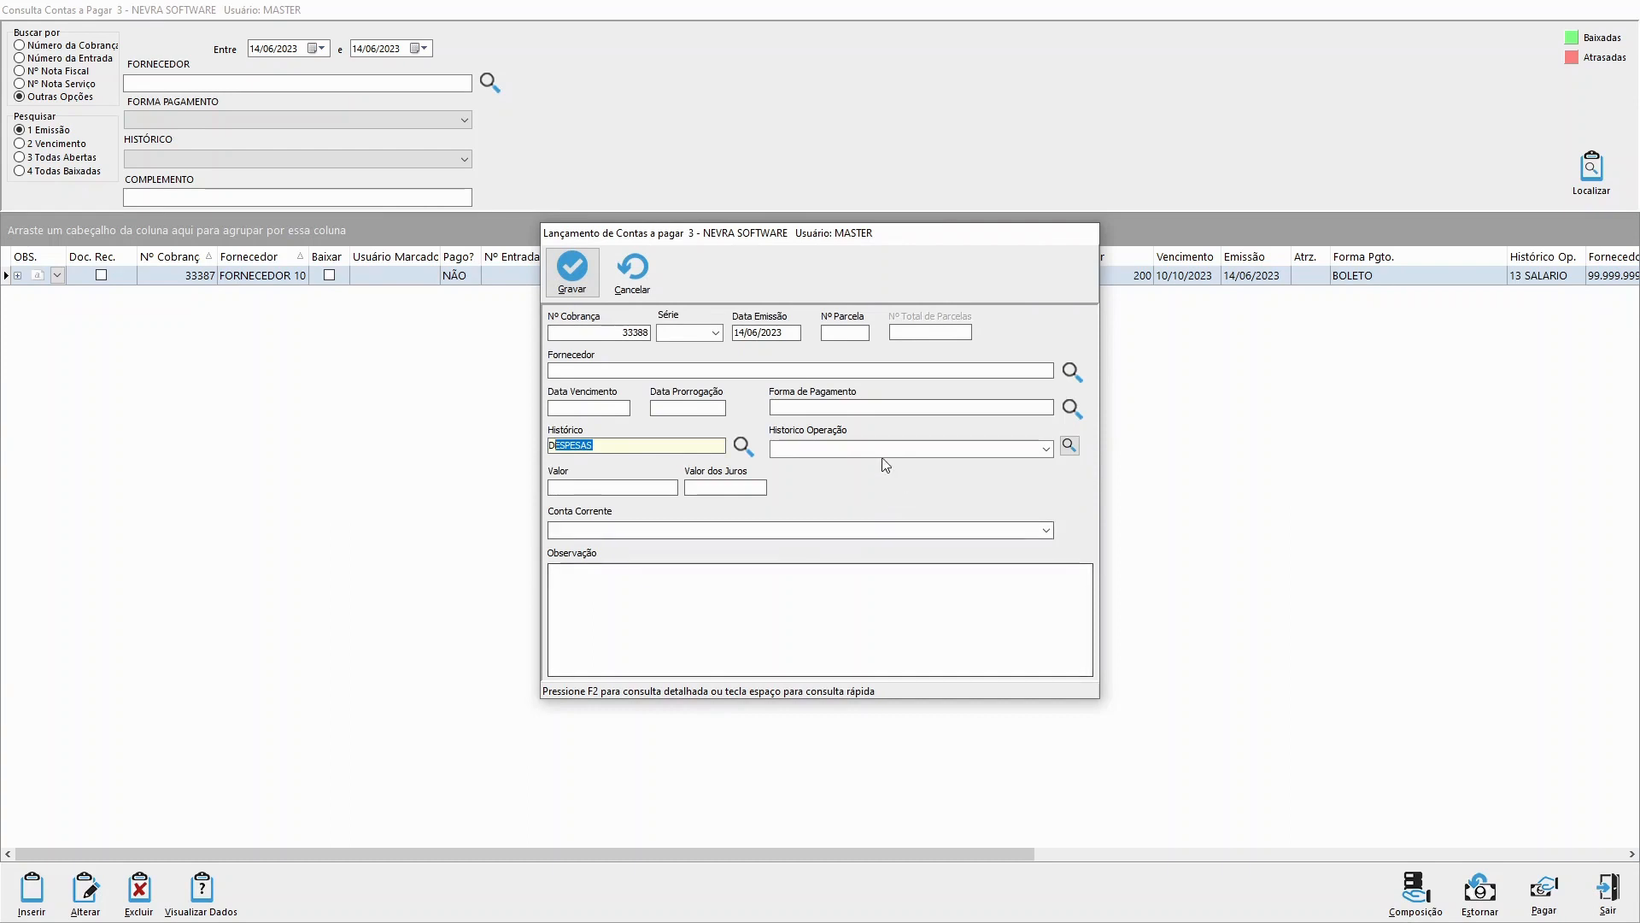
# Step: Set the entry's Historico Operação to FGTS and try to save the entry
pyautogui.click(1046, 448)
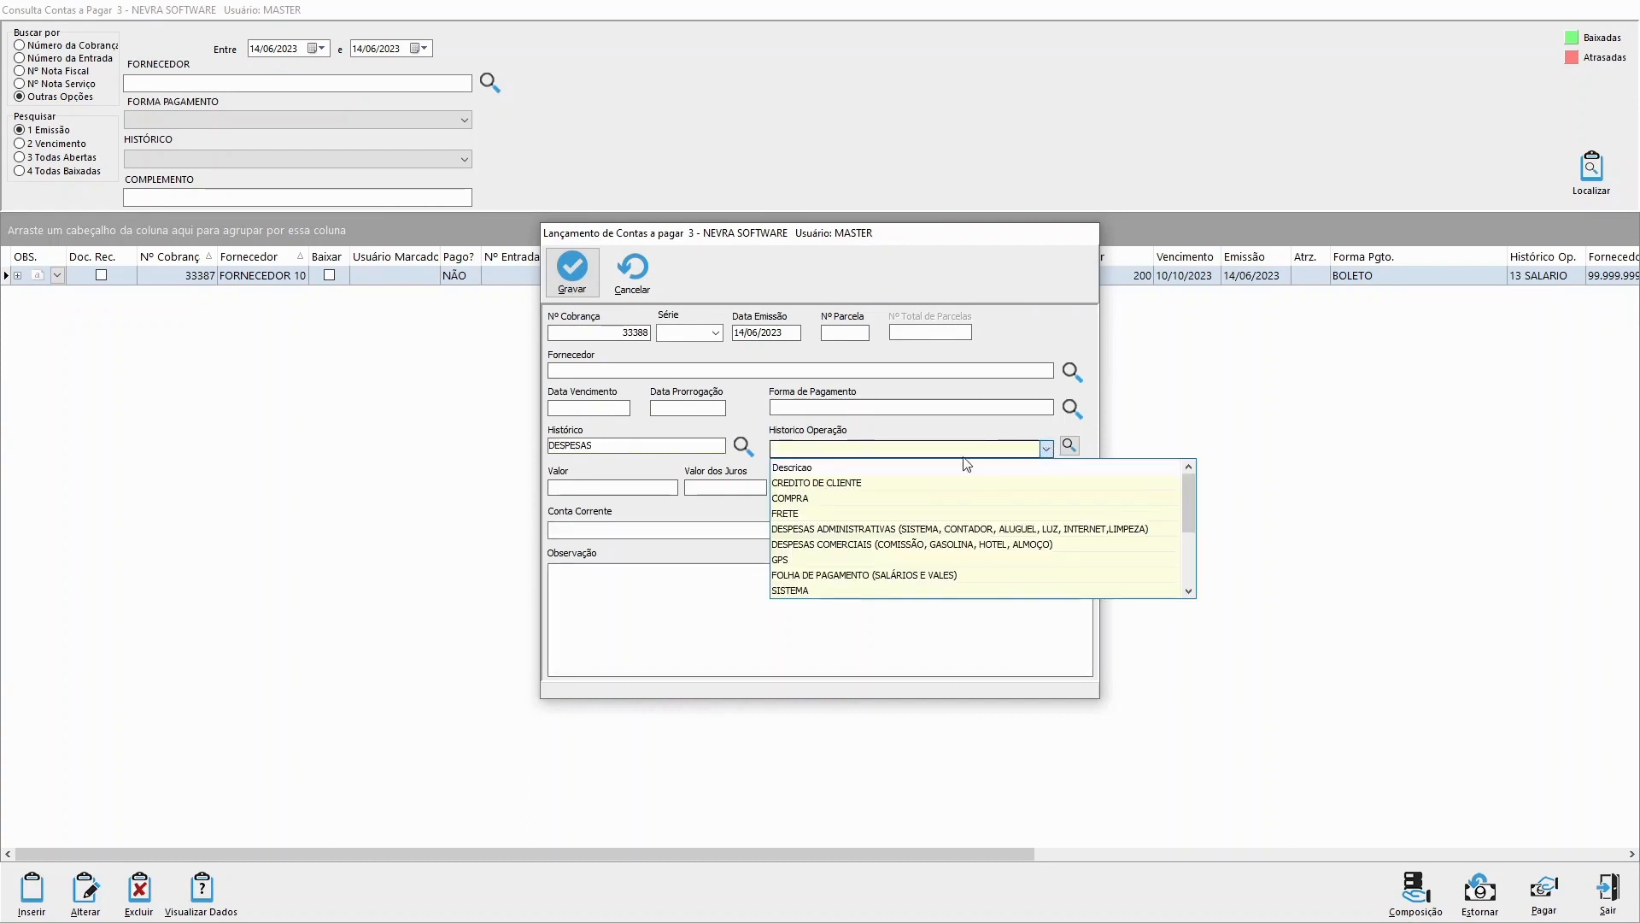
pyautogui.scroll(-1, 909, 488)
pyautogui.scroll(-2, 909, 489)
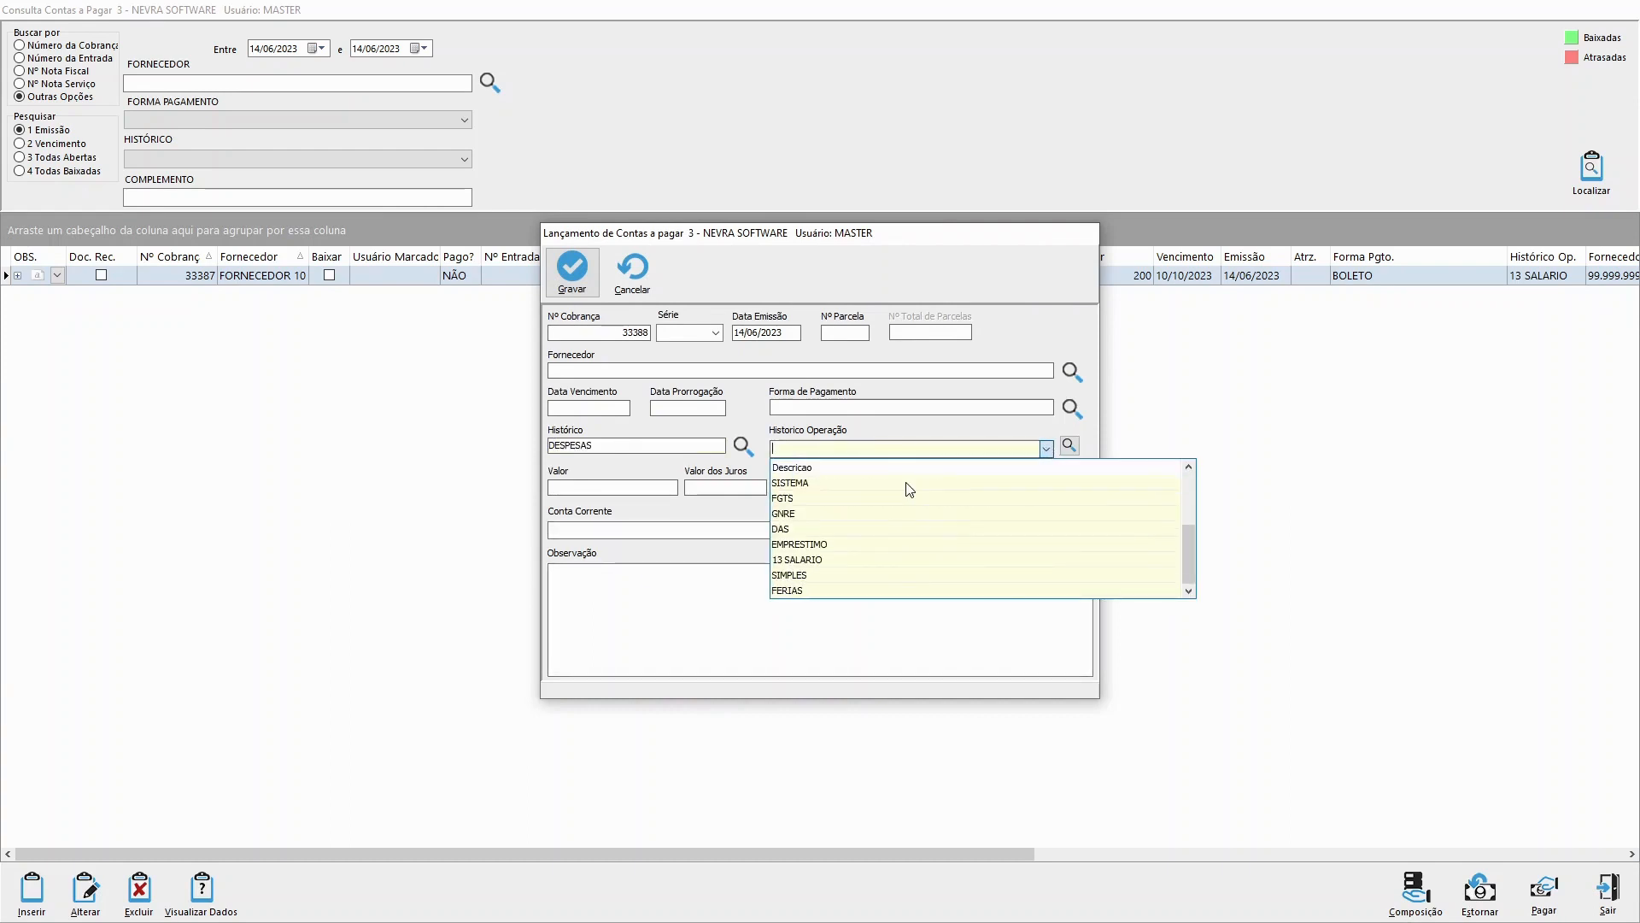
pyautogui.scroll(1, 869, 563)
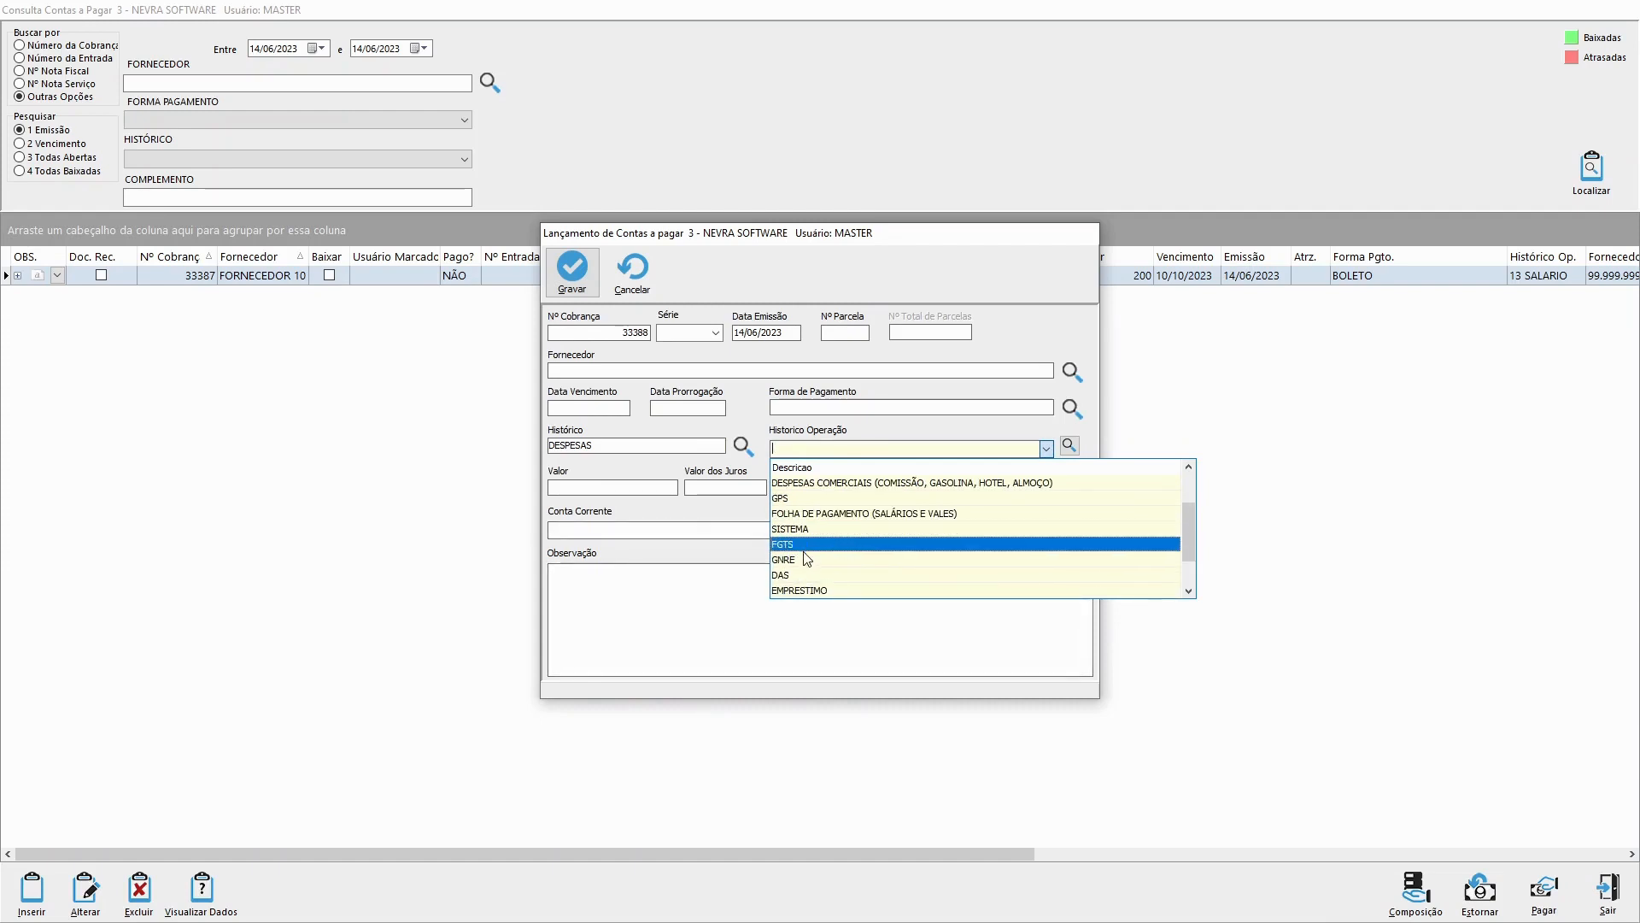
pyautogui.click(812, 548)
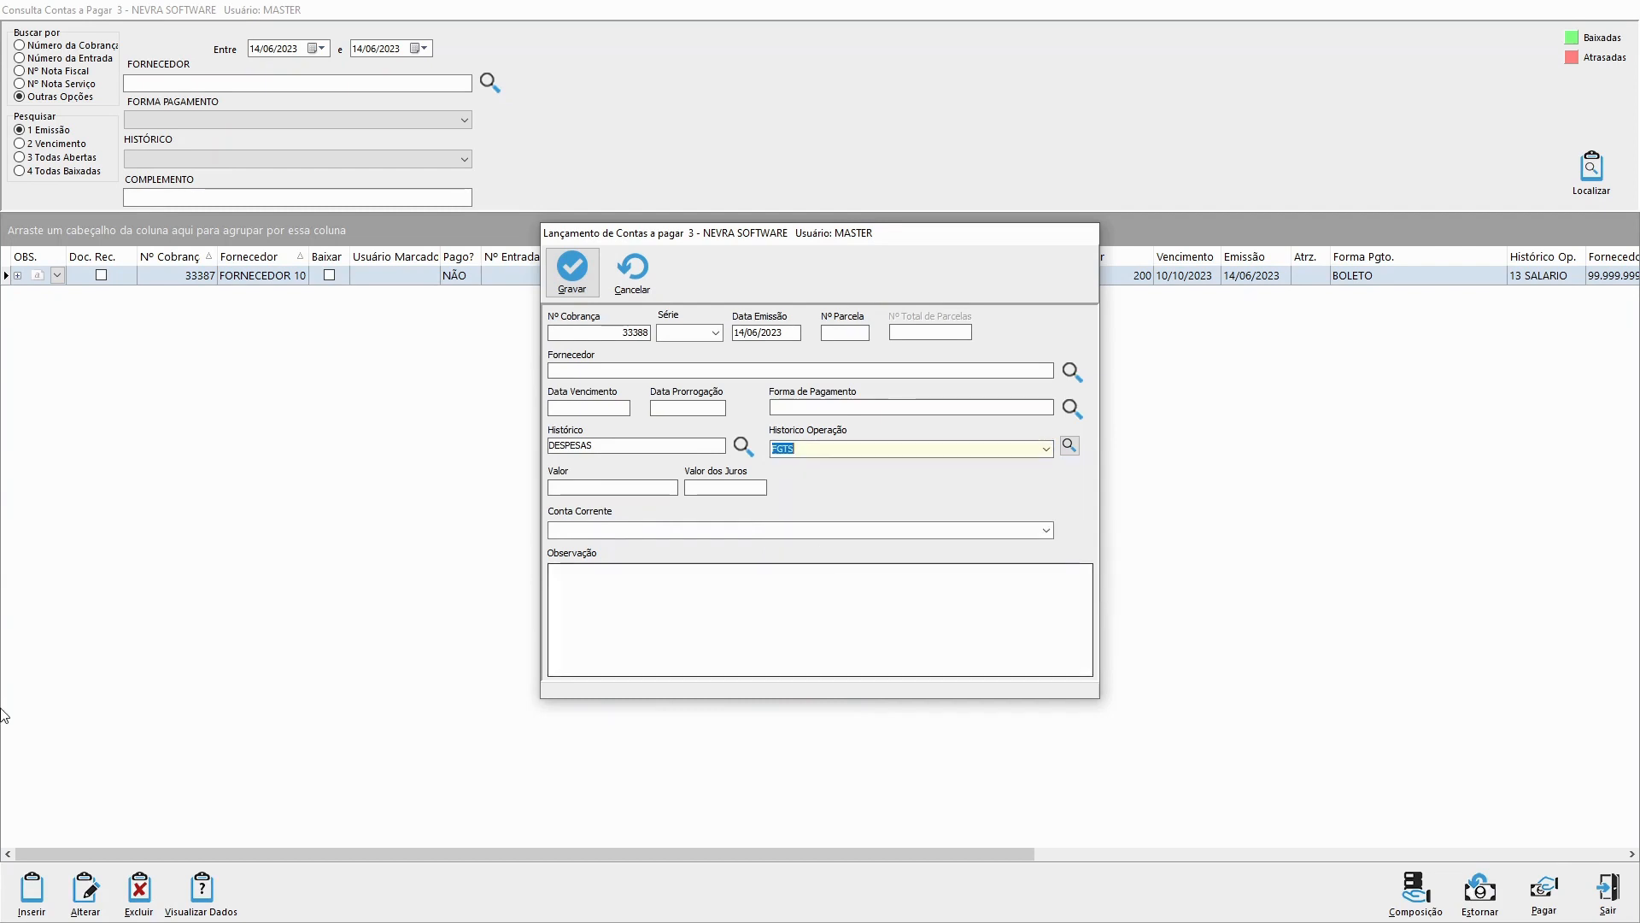
pyautogui.click(584, 293)
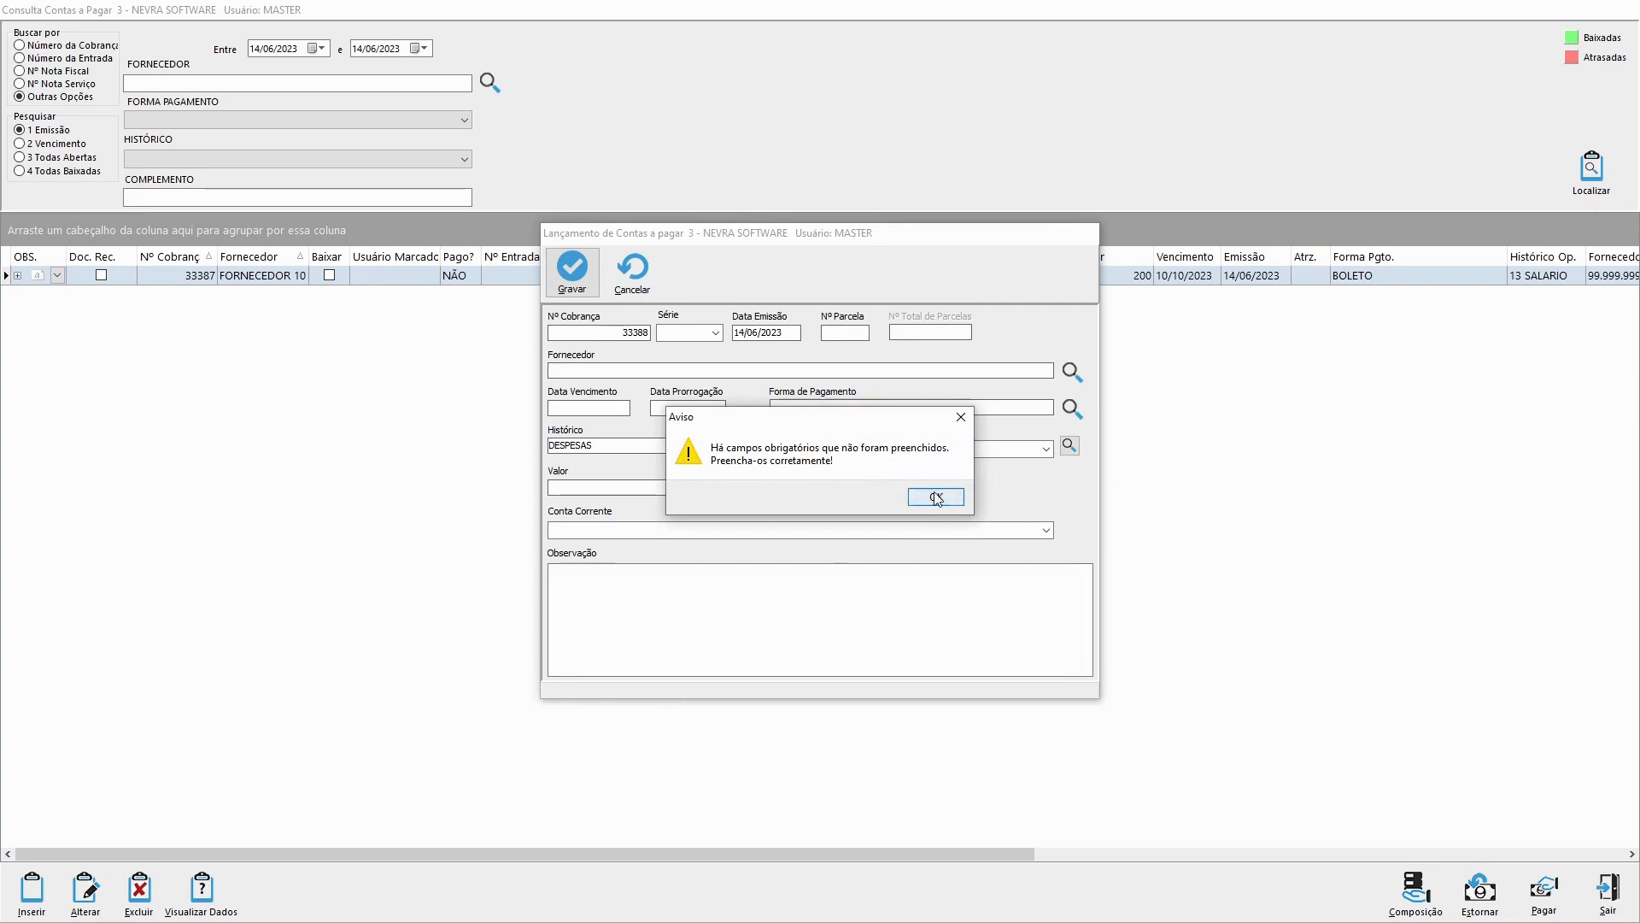
pyautogui.click(937, 496)
# Step: Set the new entry's supplier to FORNECEDOR 10
pyautogui.click(666, 371)
pyautogui.press('space')
pyautogui.write('FORNE')
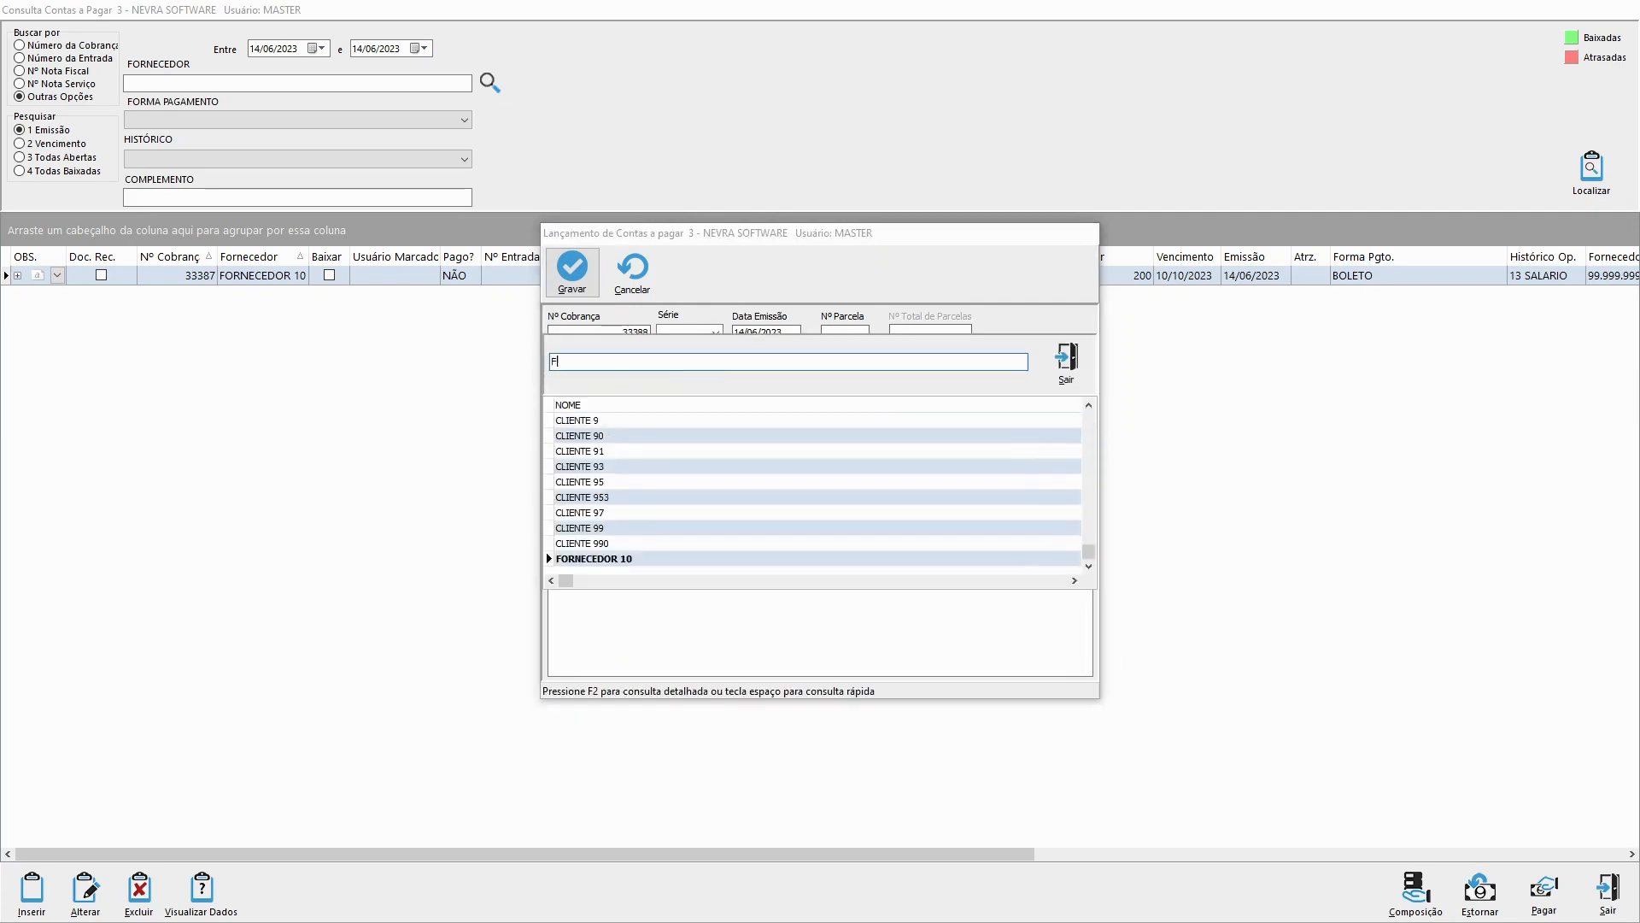
pyautogui.press('Return')
# Step: Set the entry's due and extension dates to 10/10/2023 and its payment method to BOLETO
pyautogui.press('Return')
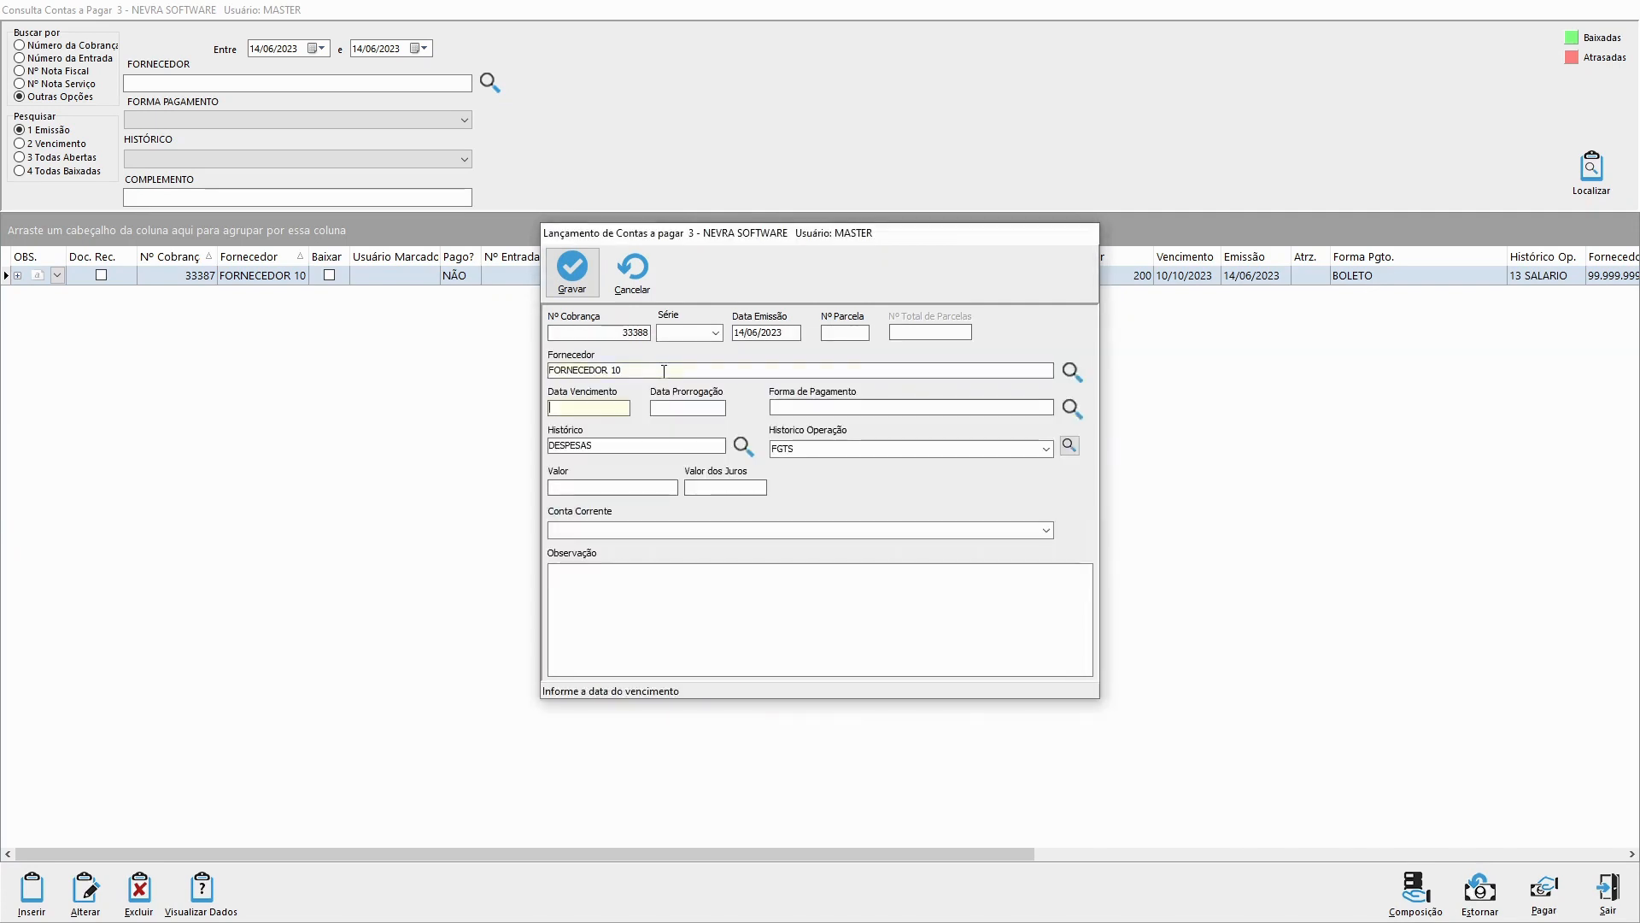
pyautogui.write('10/10/2023')
pyautogui.press('Return')
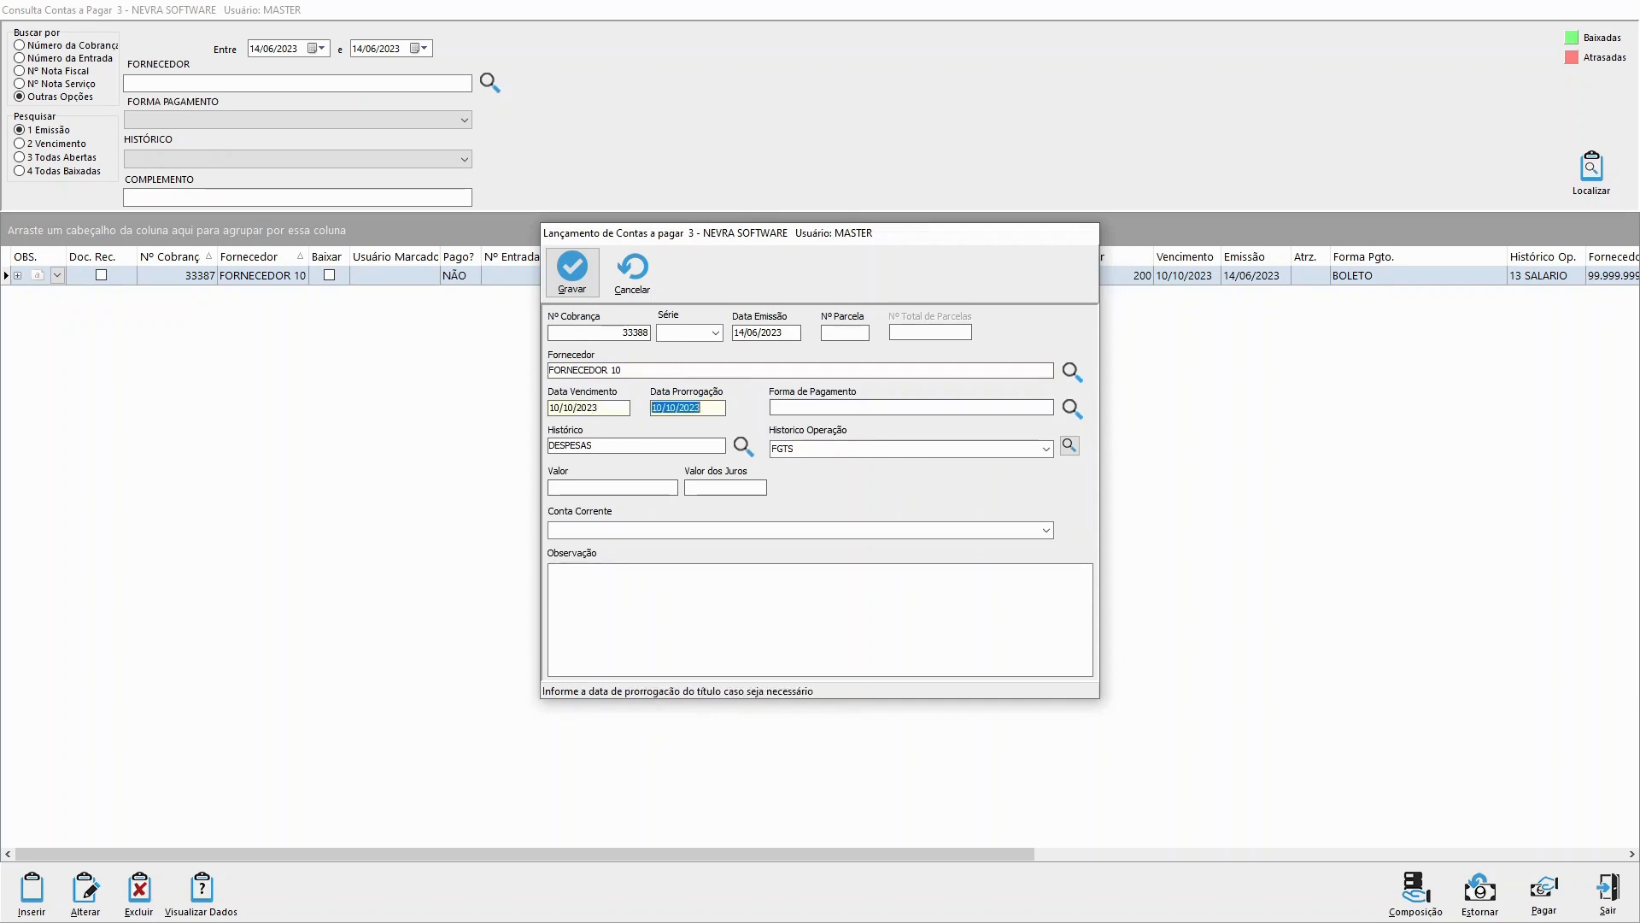
pyautogui.press('Return')
pyautogui.press('space')
# Step: Set the entry's value to 500 and save it
pyautogui.press('Return')
pyautogui.press('Return')
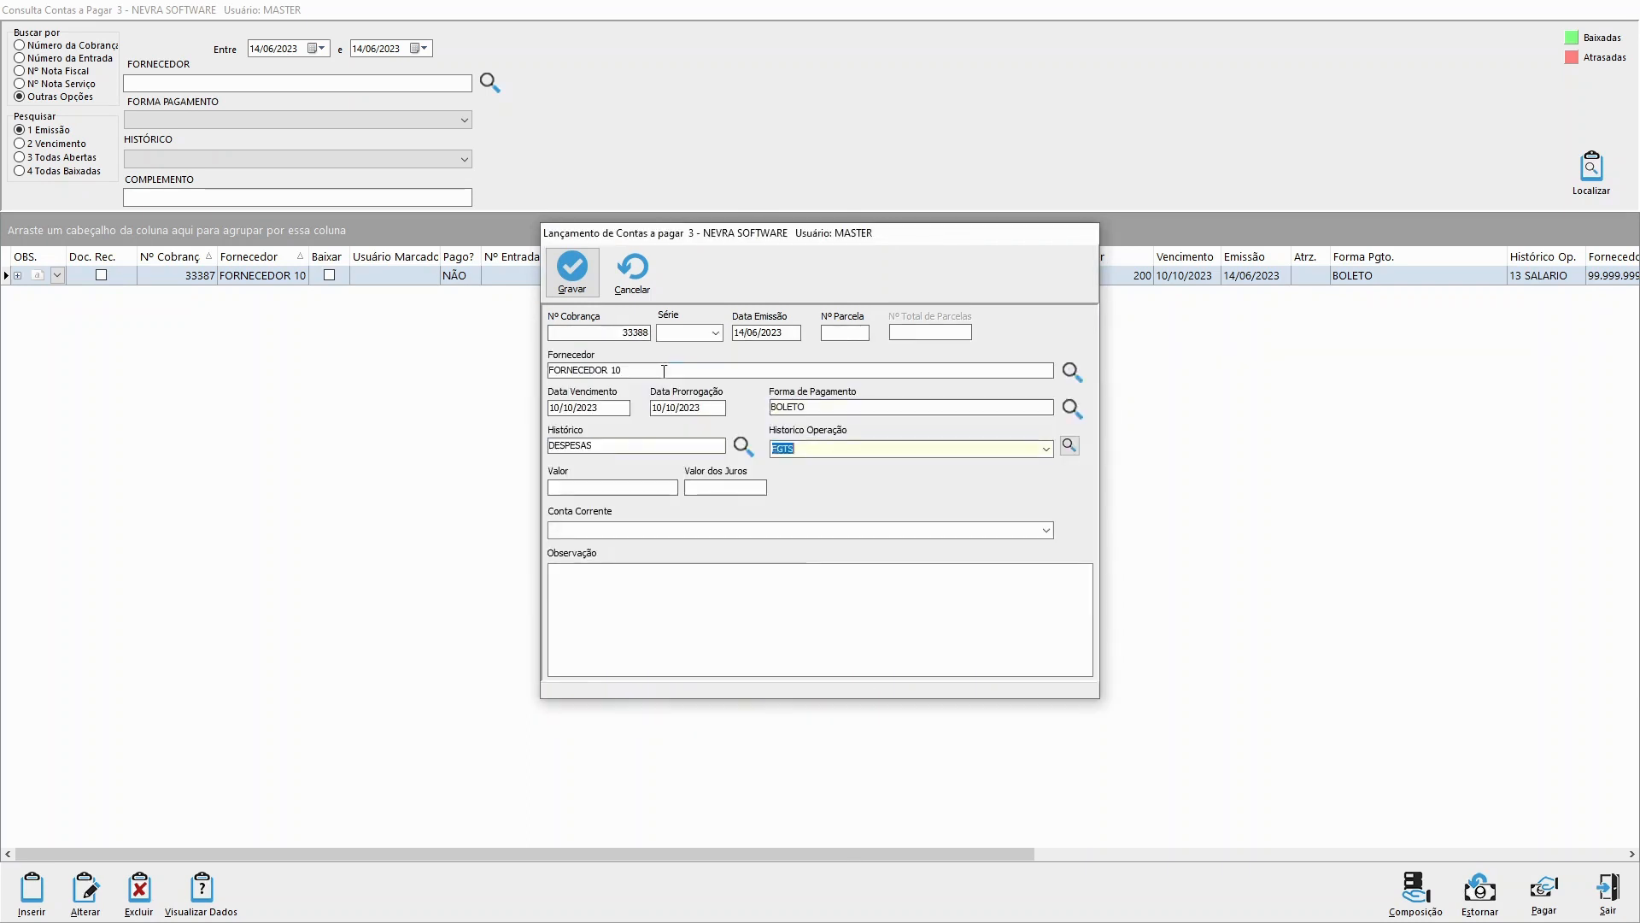
pyautogui.press('Return')
pyautogui.write('500')
pyautogui.press('Return')
pyautogui.click(573, 282)
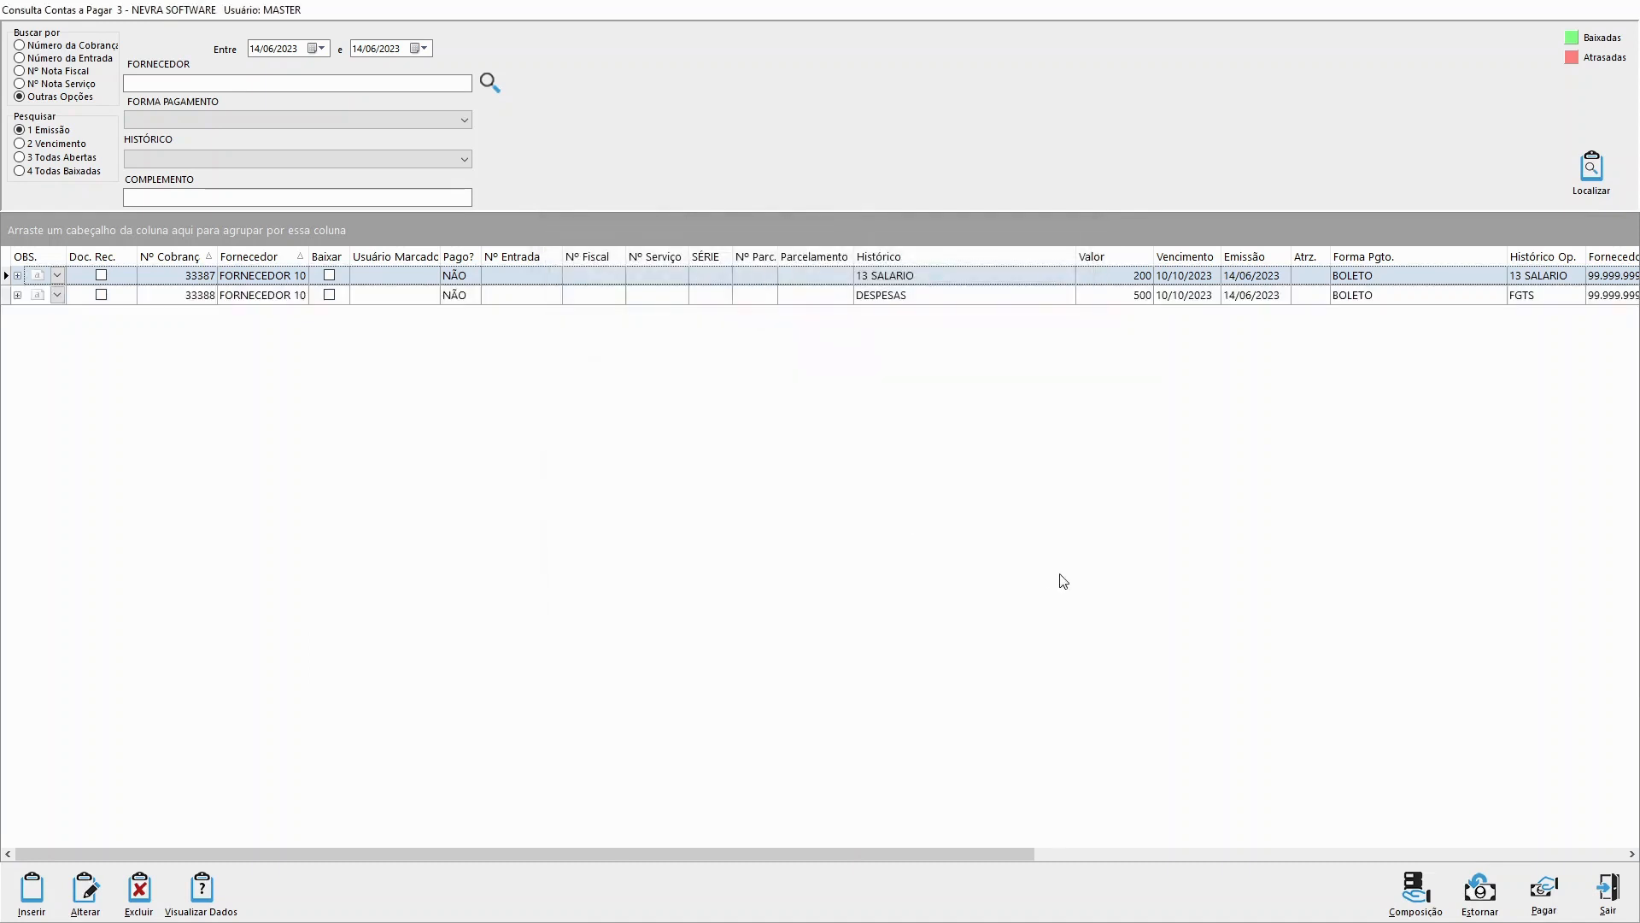
# Step: Move the Histórico Op. column directly after the Histórico column in the accounts payable list
pyautogui.click(945, 296)
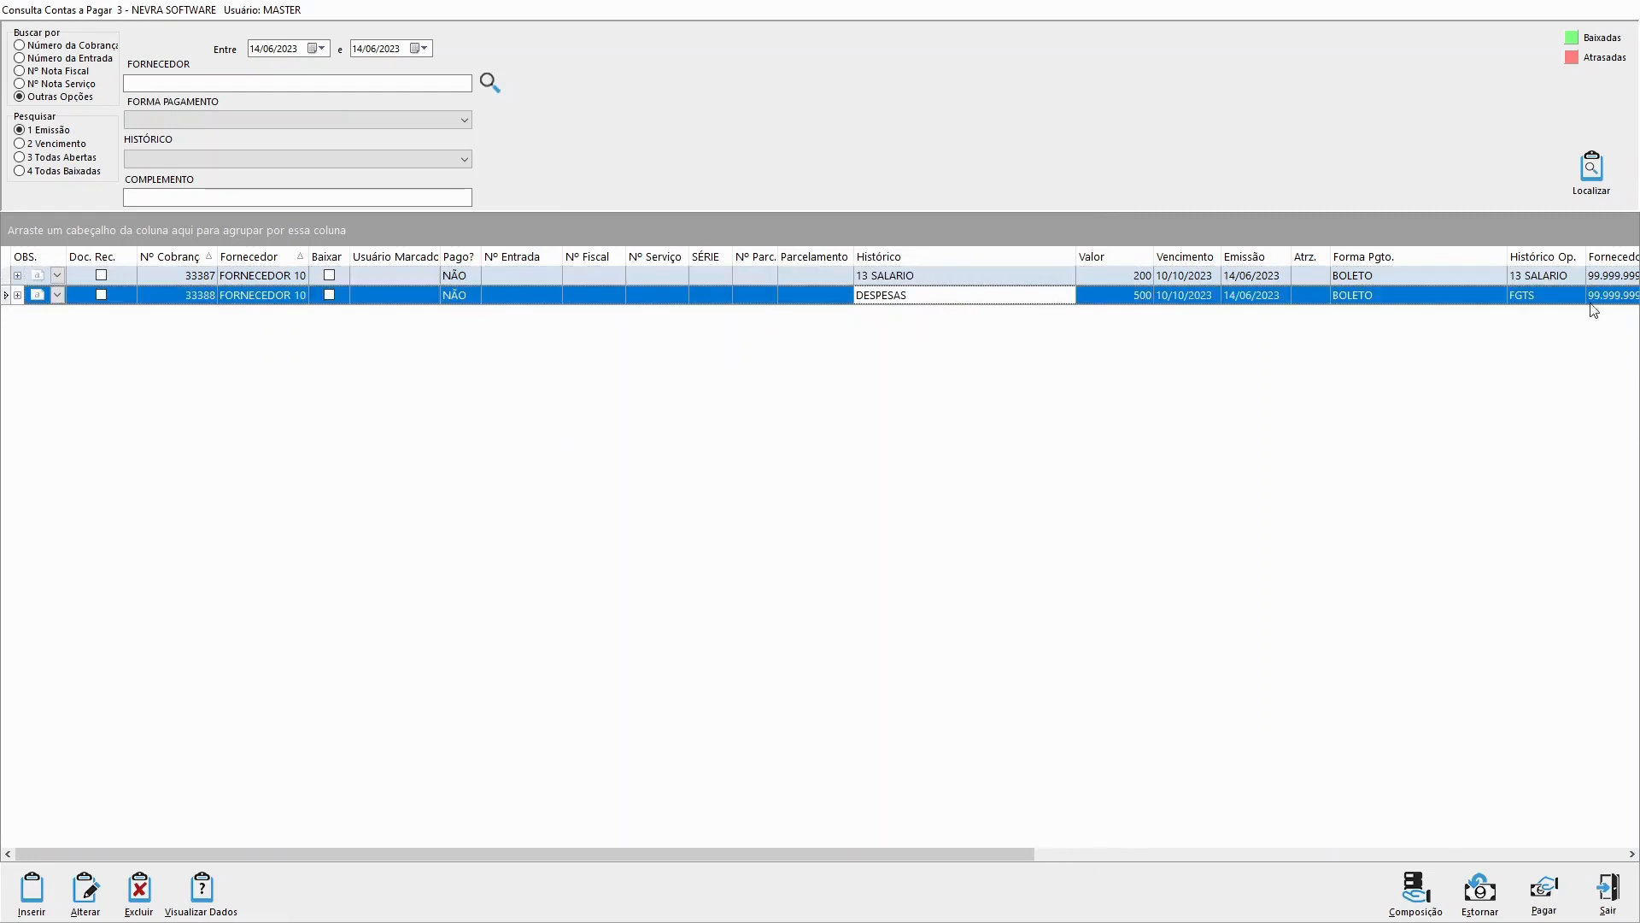
pyautogui.moveTo(1542, 256); pyautogui.dragTo(1278, 257)
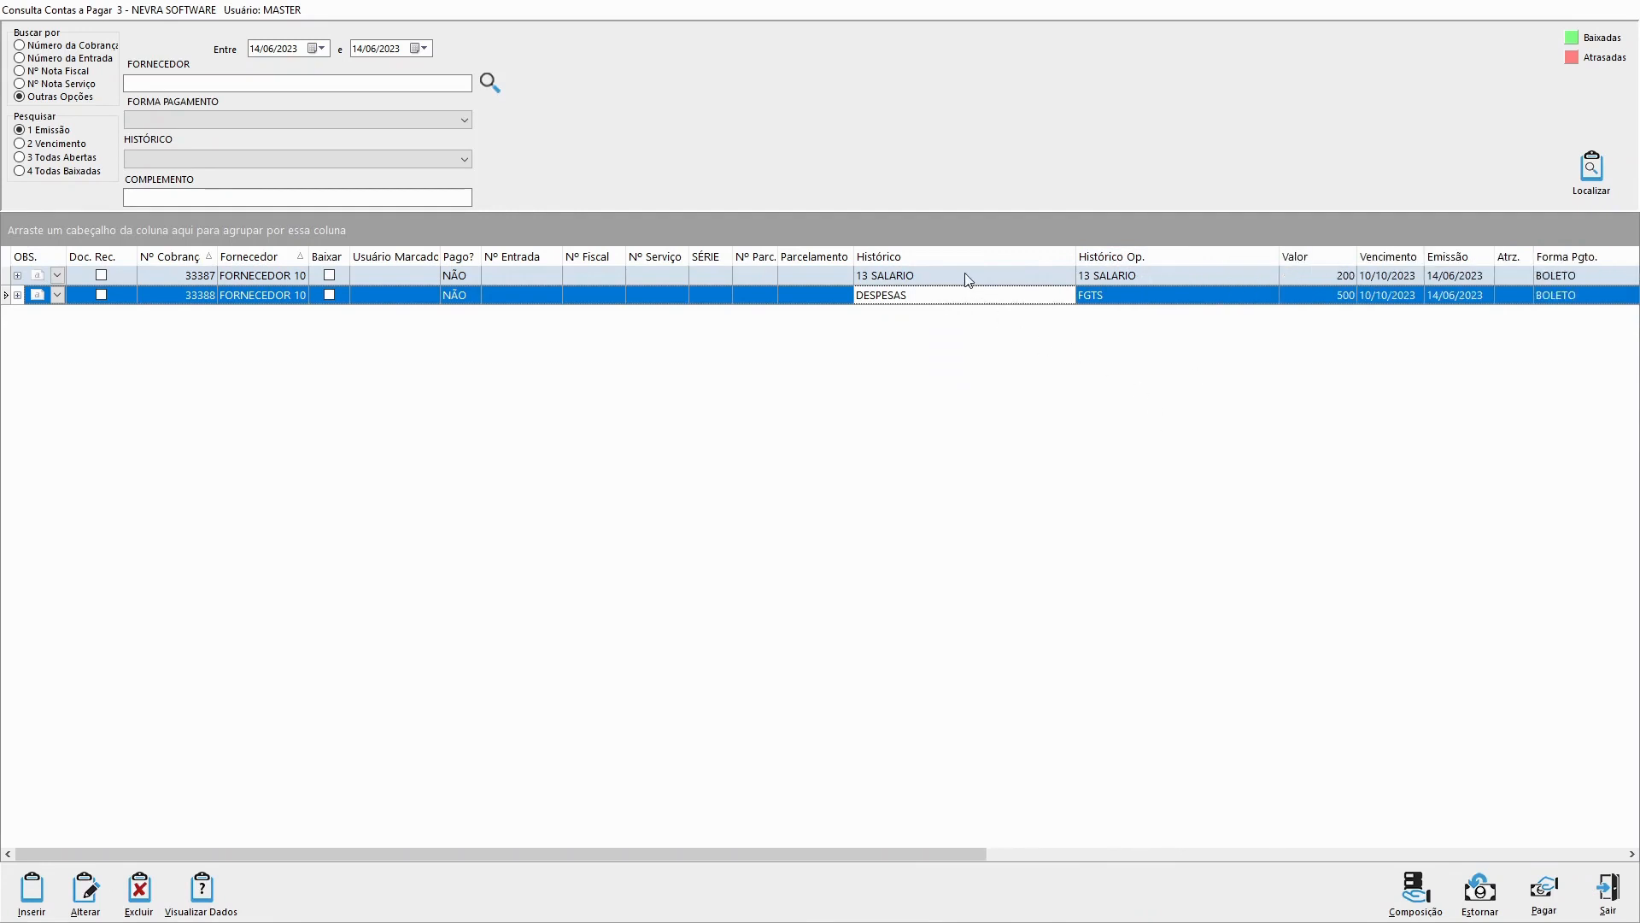
# Step: Edit the entry whose history is 13 SALARIO, change its Histórico to DESPESAS and save it
pyautogui.click(876, 277)
pyautogui.doubleClick(874, 273)
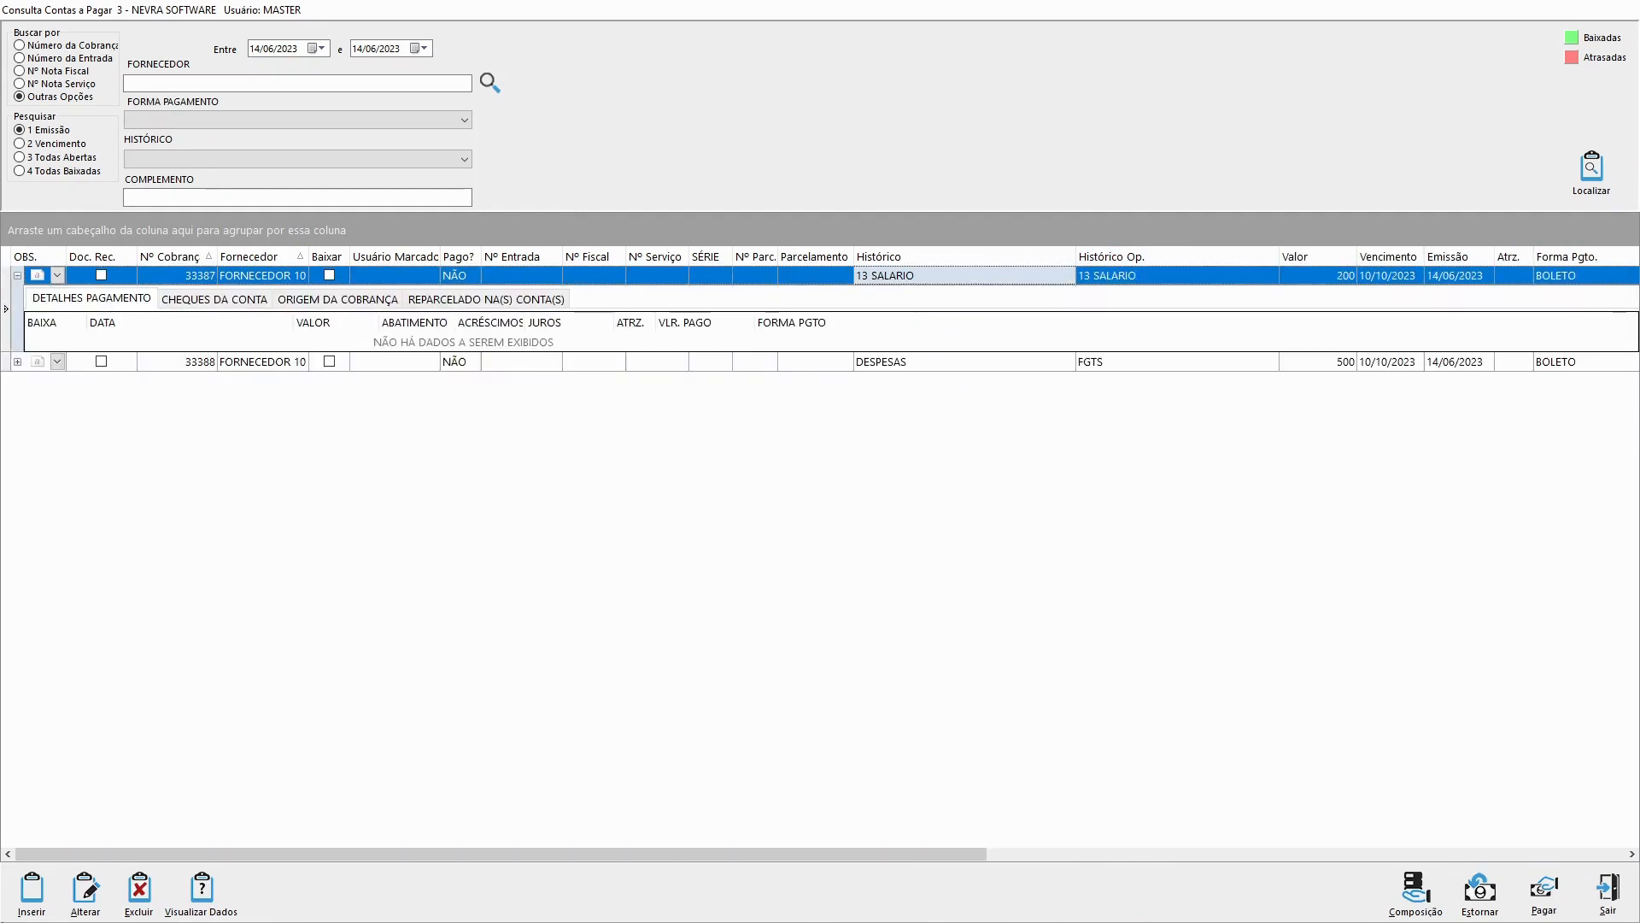
pyautogui.click(104, 894)
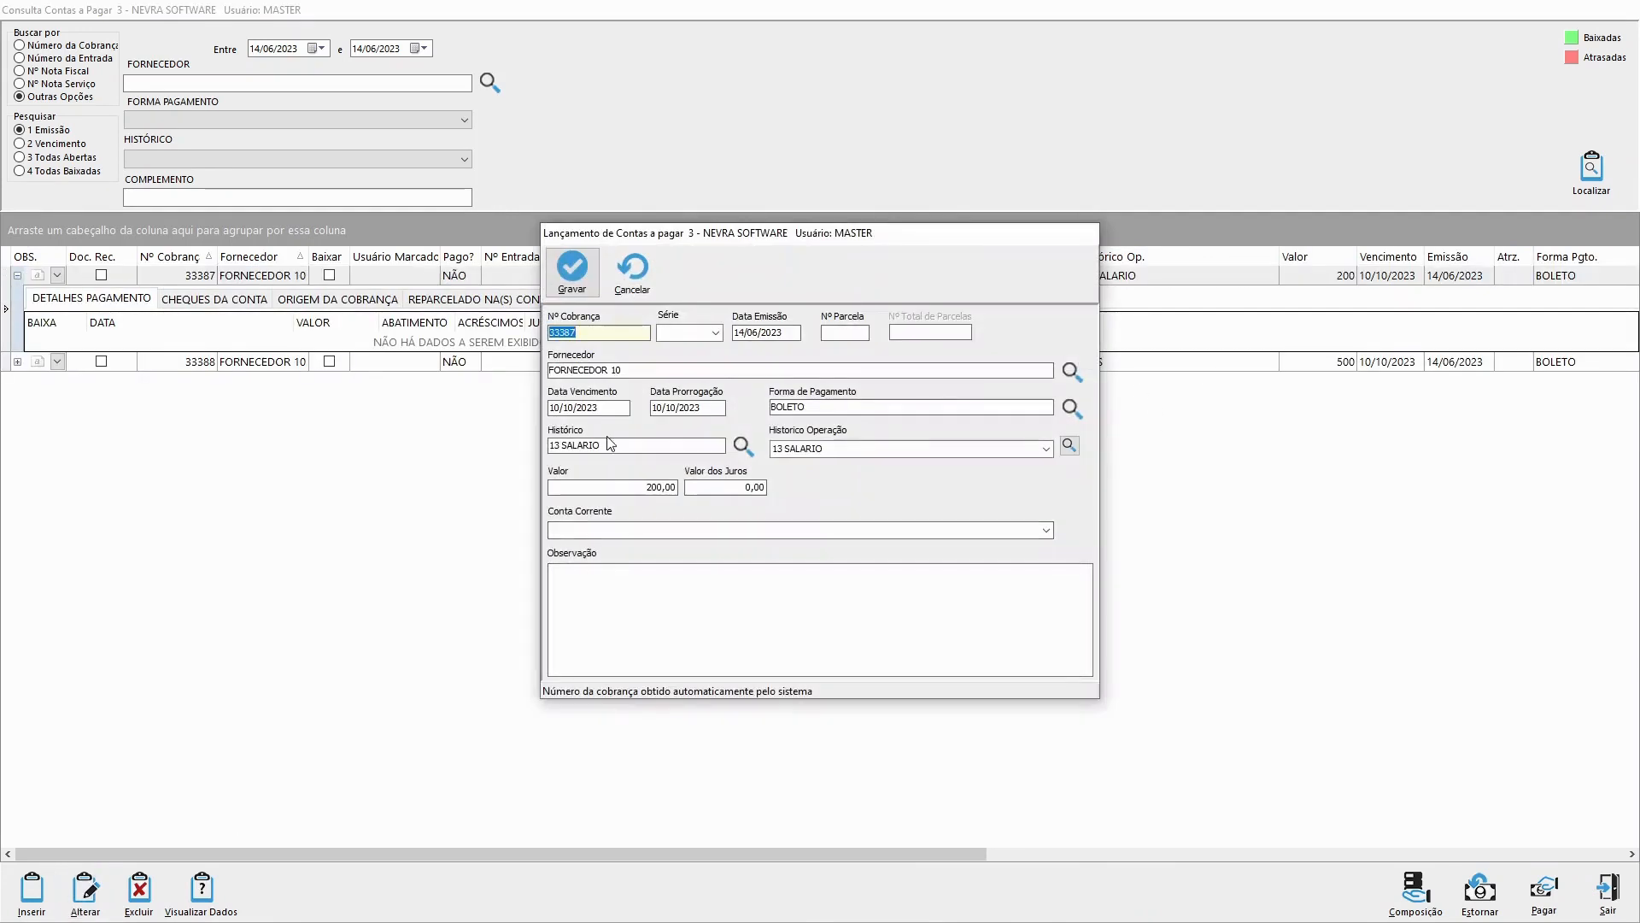
pyautogui.click(605, 444)
pyautogui.write('DESP')
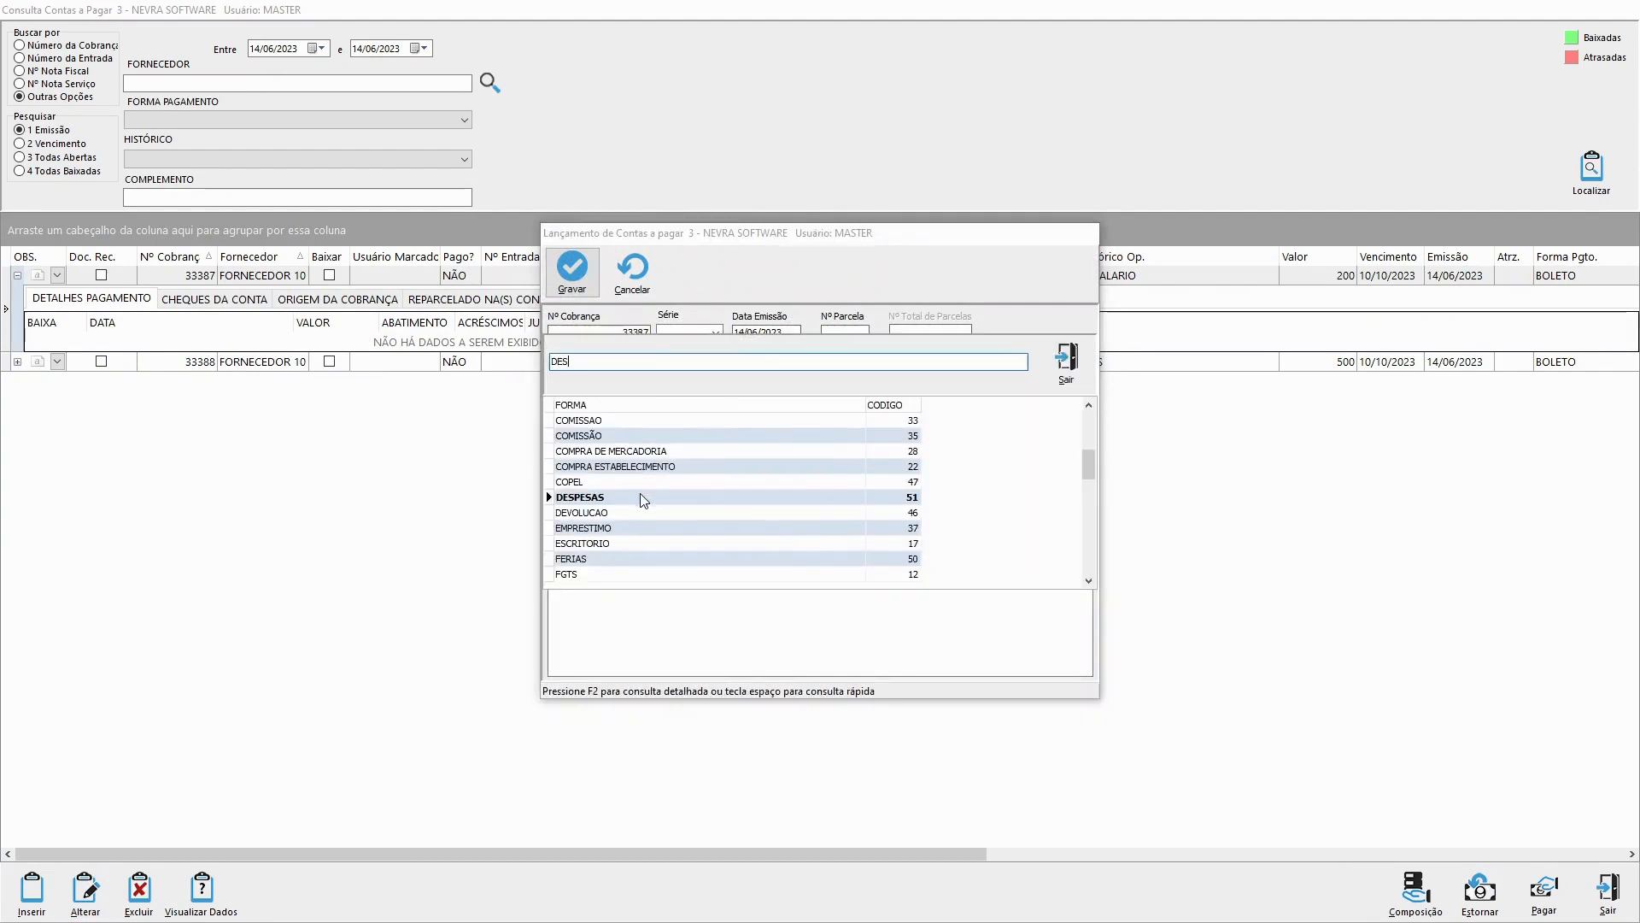
pyautogui.press('Return')
pyautogui.click(570, 266)
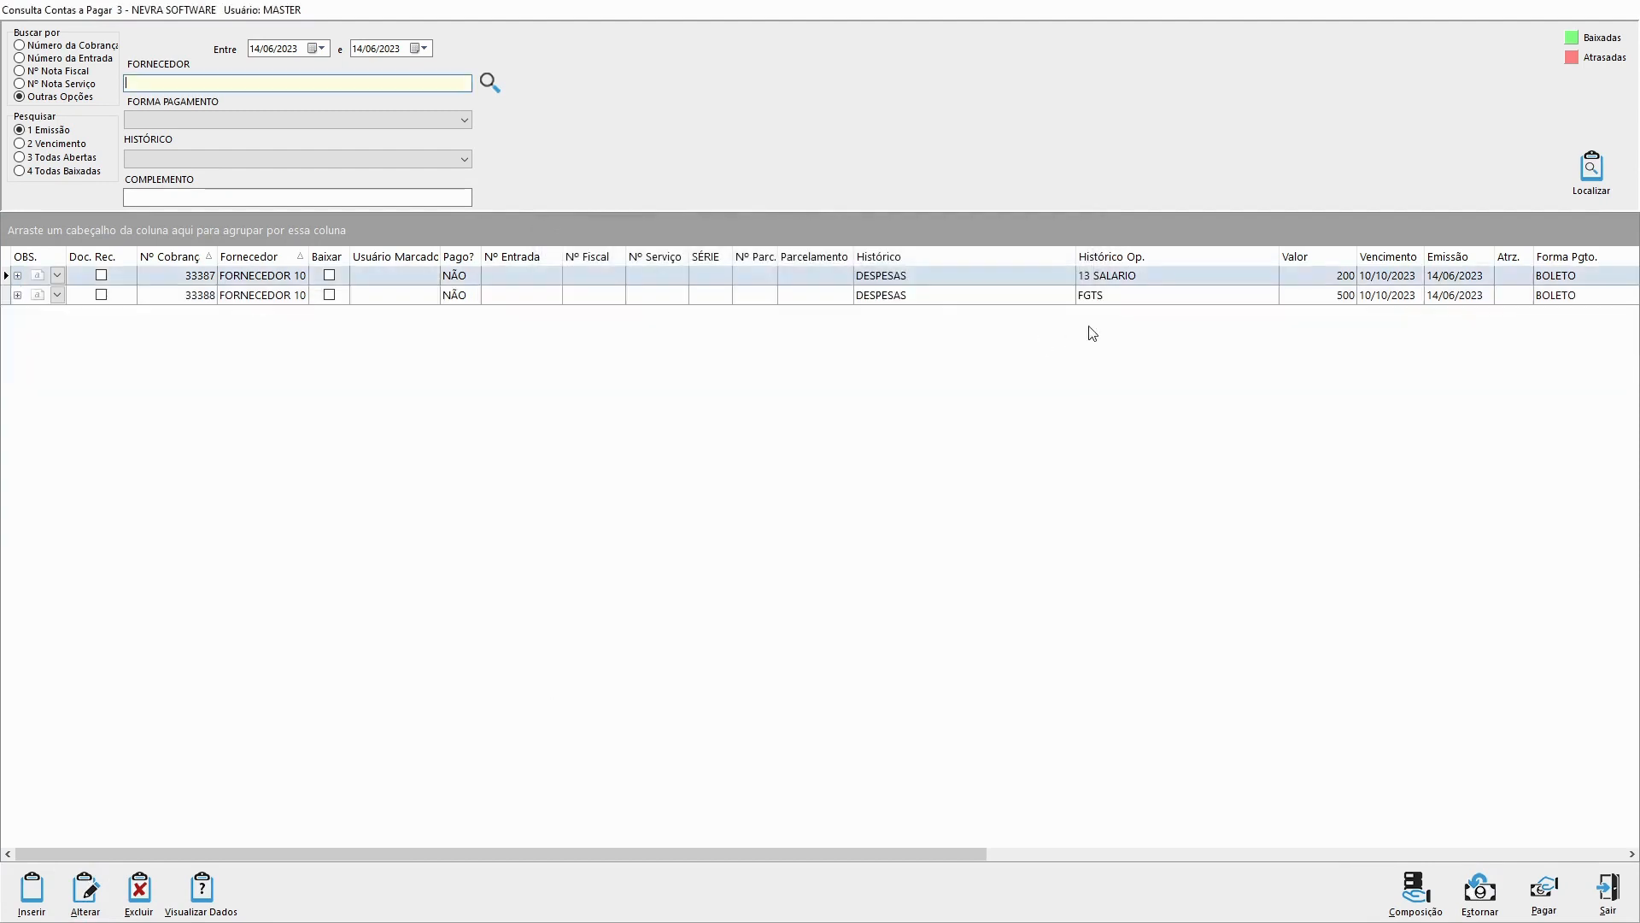
# Step: Narrow the Histórico column and compare the operation histories of the two entries
pyautogui.click(944, 278)
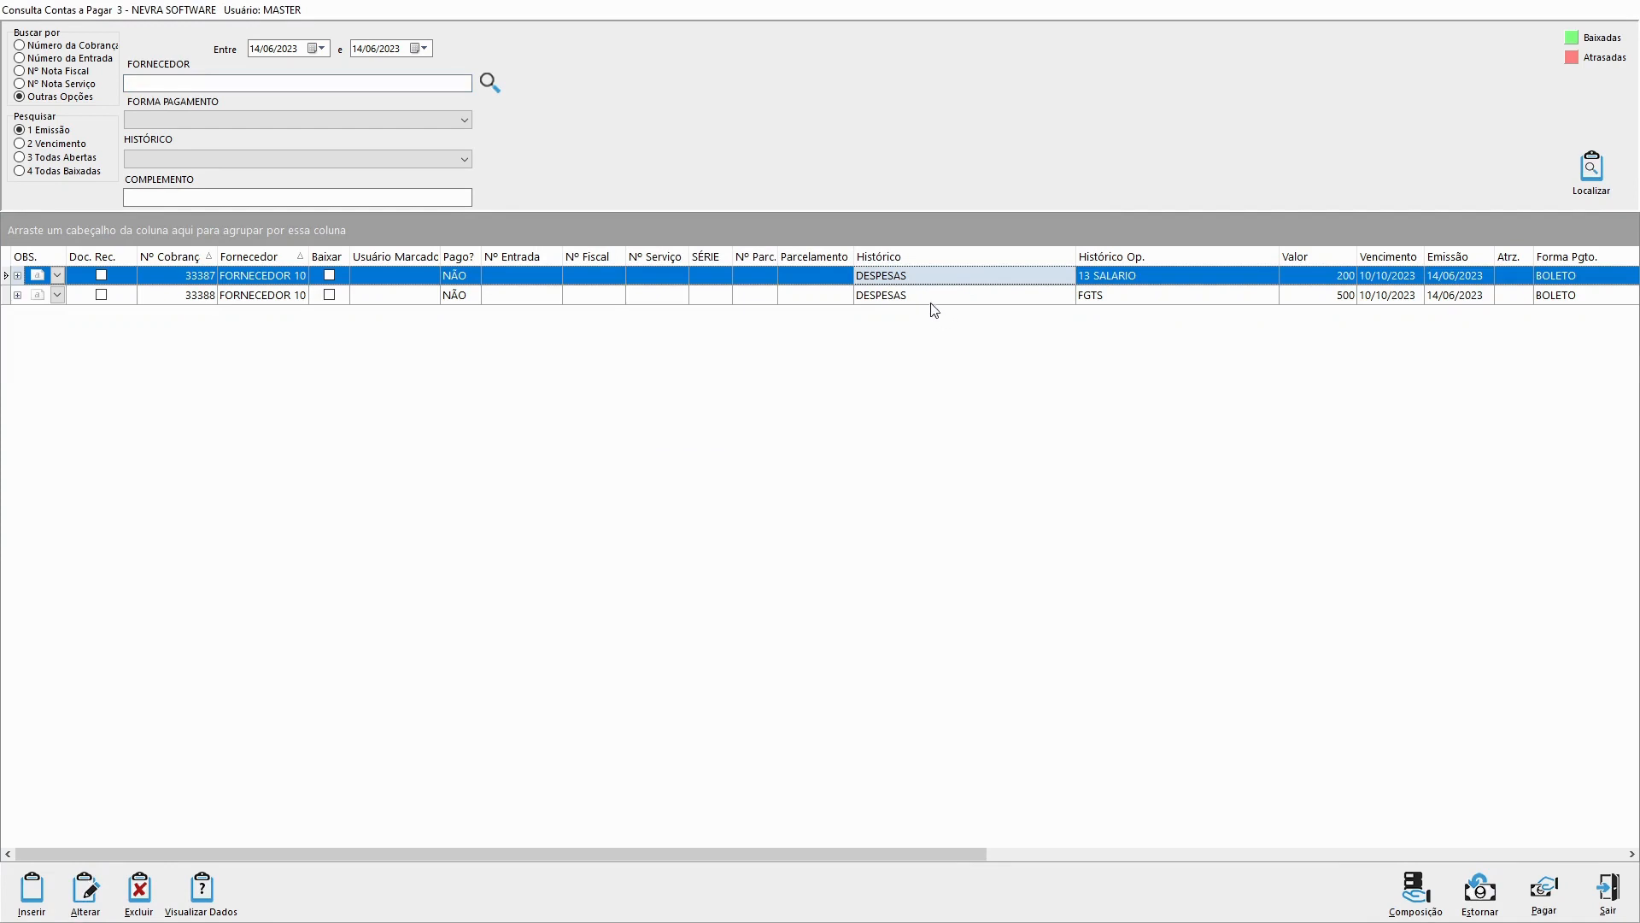
pyautogui.moveTo(1077, 257); pyautogui.dragTo(1017, 256)
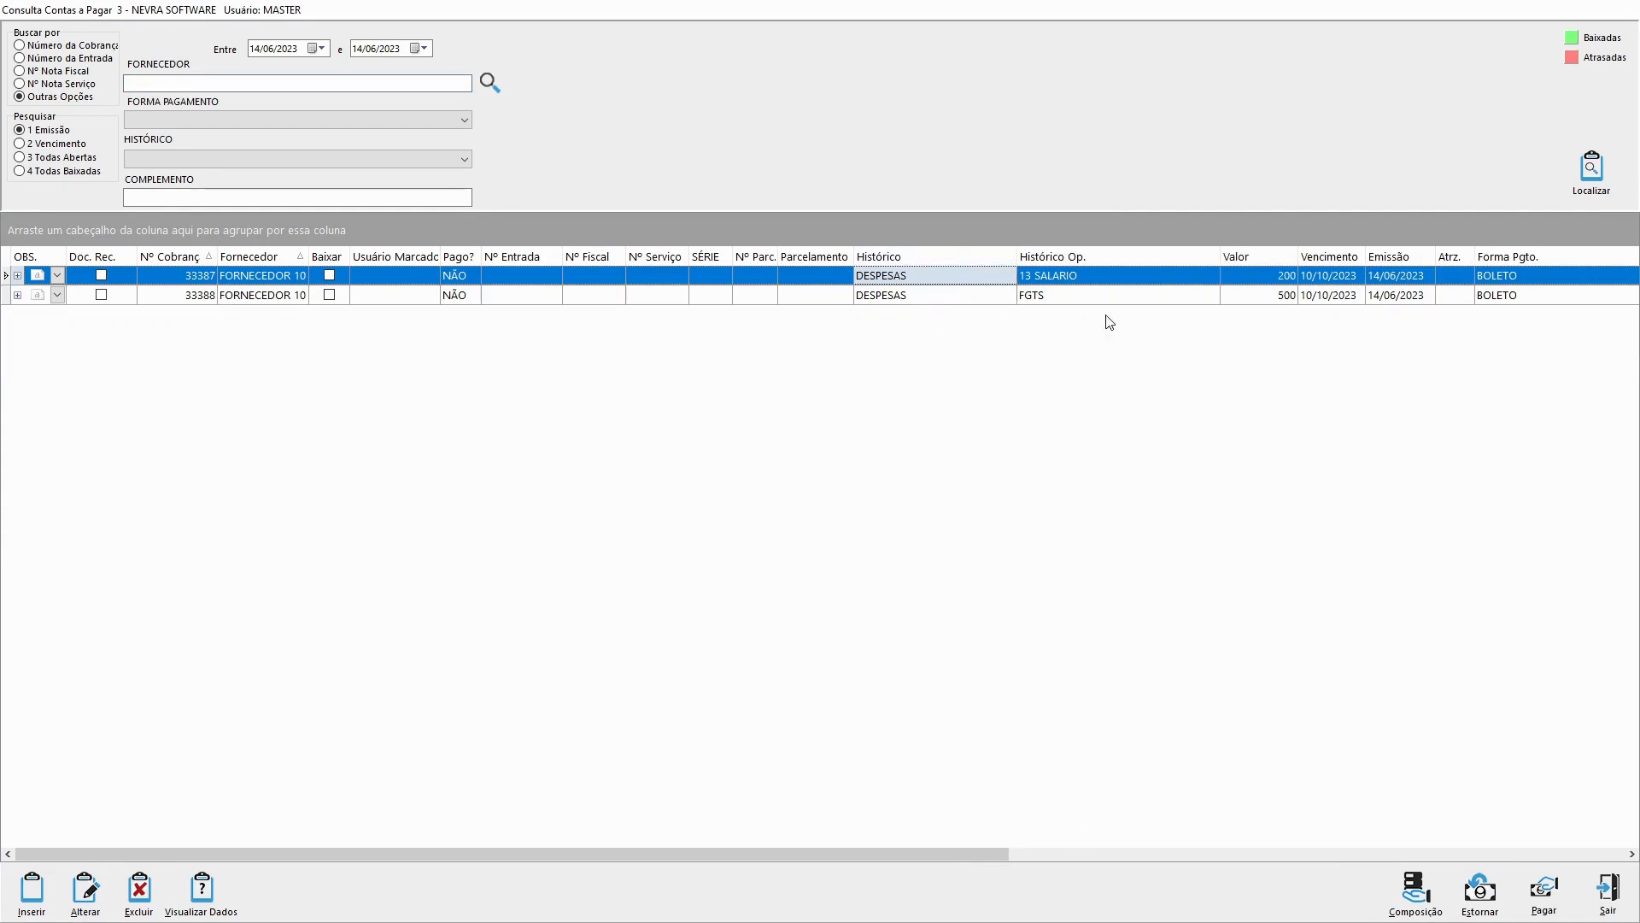
pyautogui.click(1094, 293)
pyautogui.click(1086, 279)
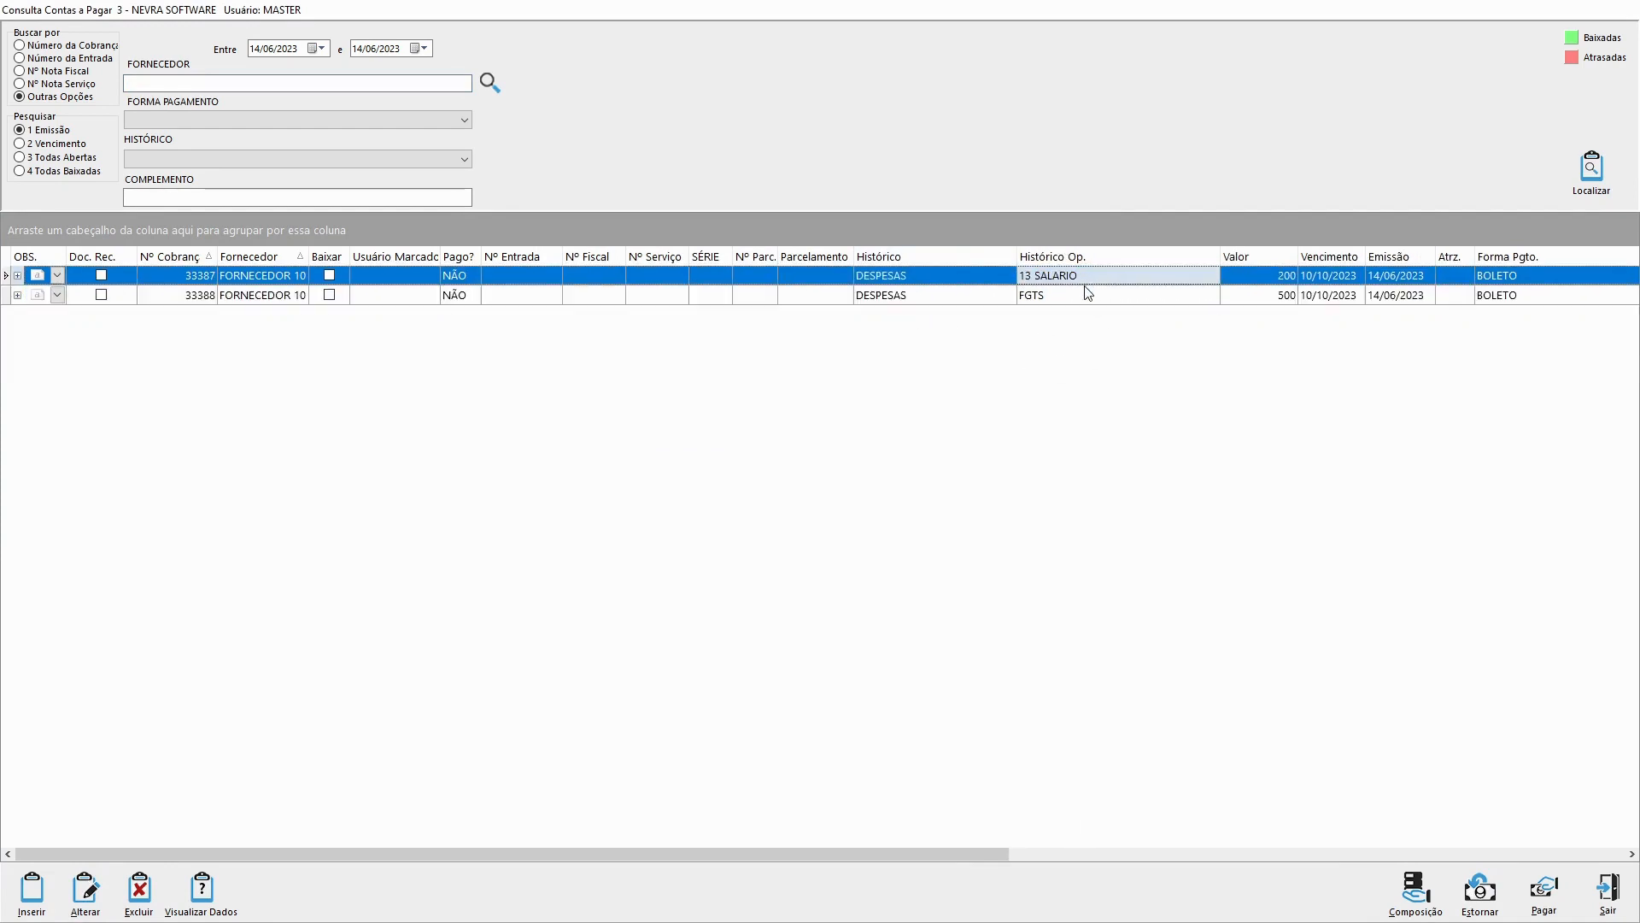
pyautogui.click(1090, 295)
pyautogui.click(1107, 281)
pyautogui.click(1113, 297)
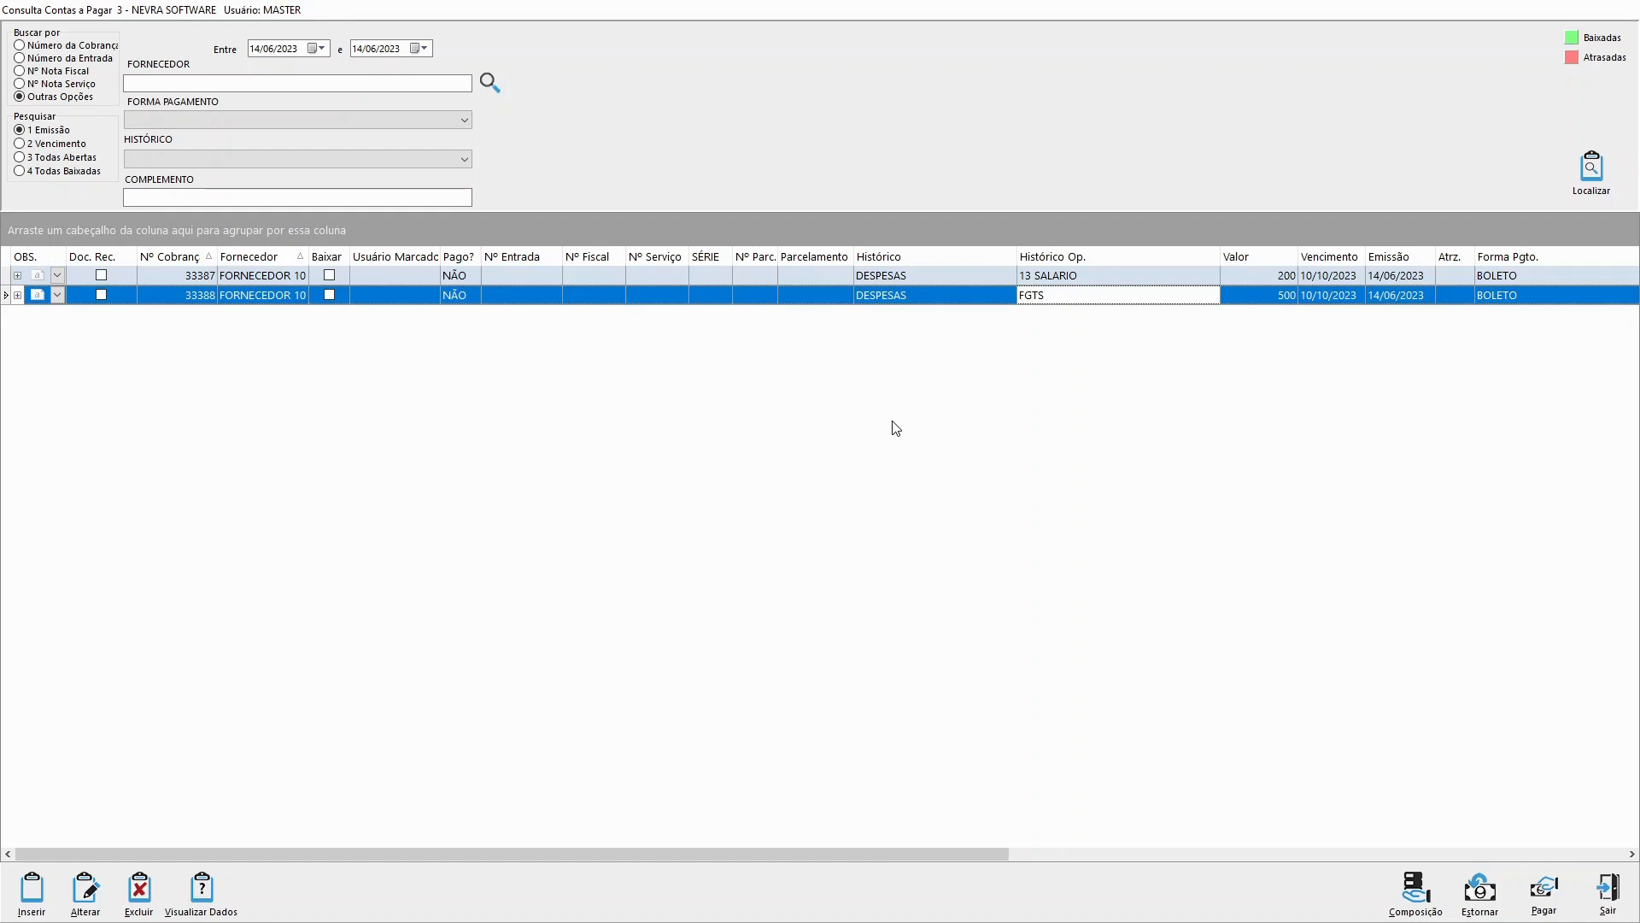
# Step: Examine how each entry's Histórico relates to its Histórico Op. by going through both columns
pyautogui.click(899, 275)
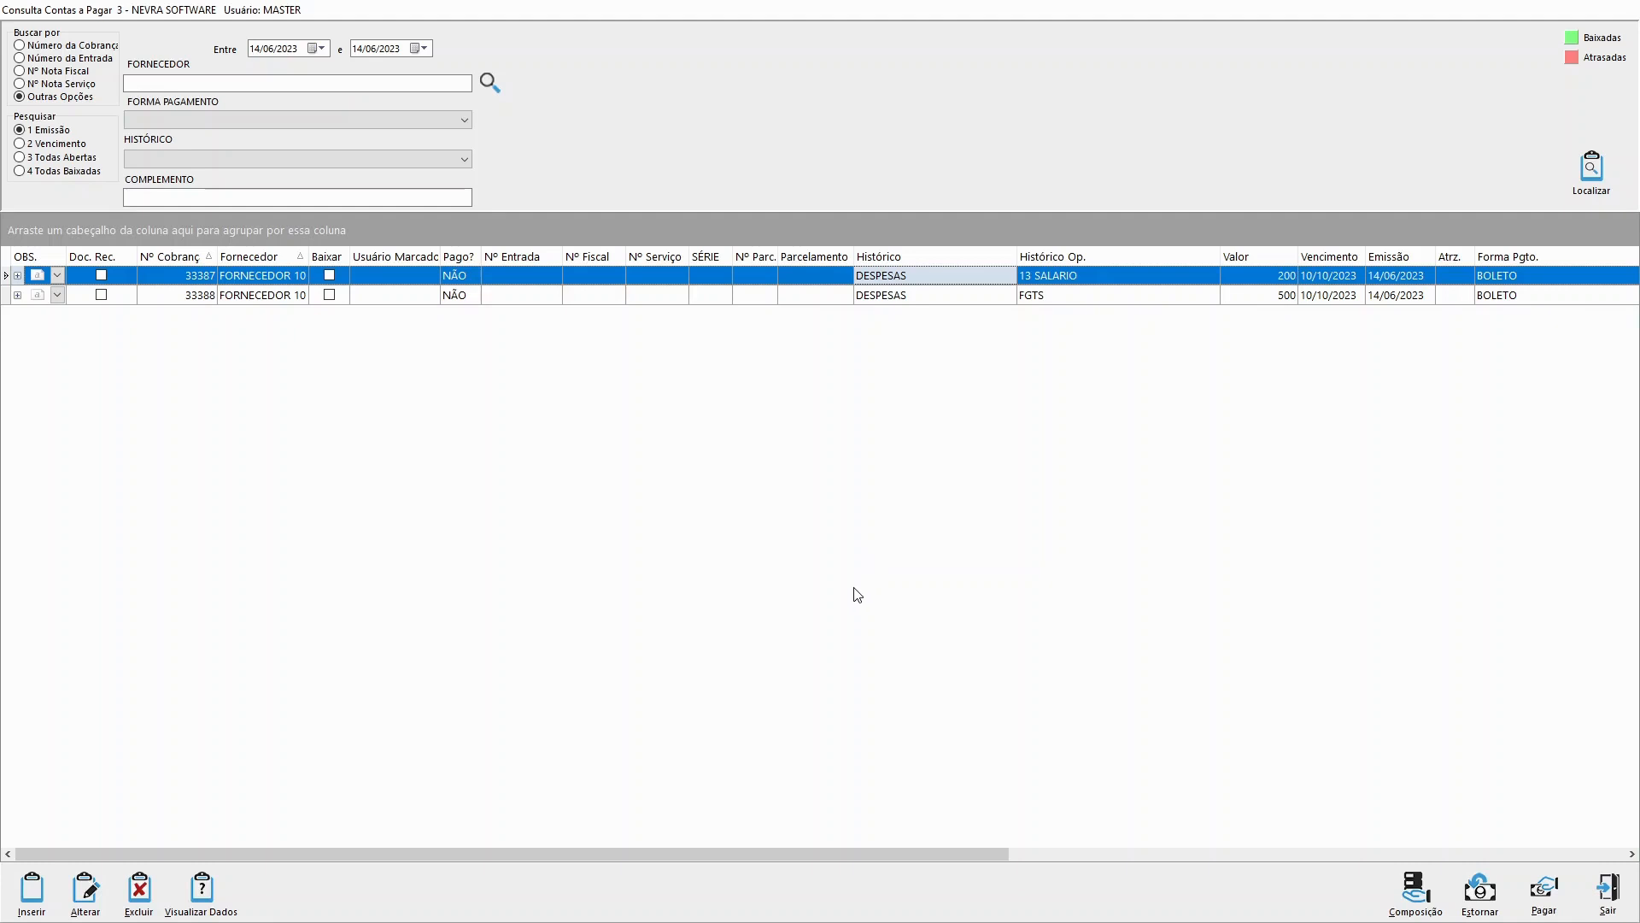
pyautogui.click(1098, 275)
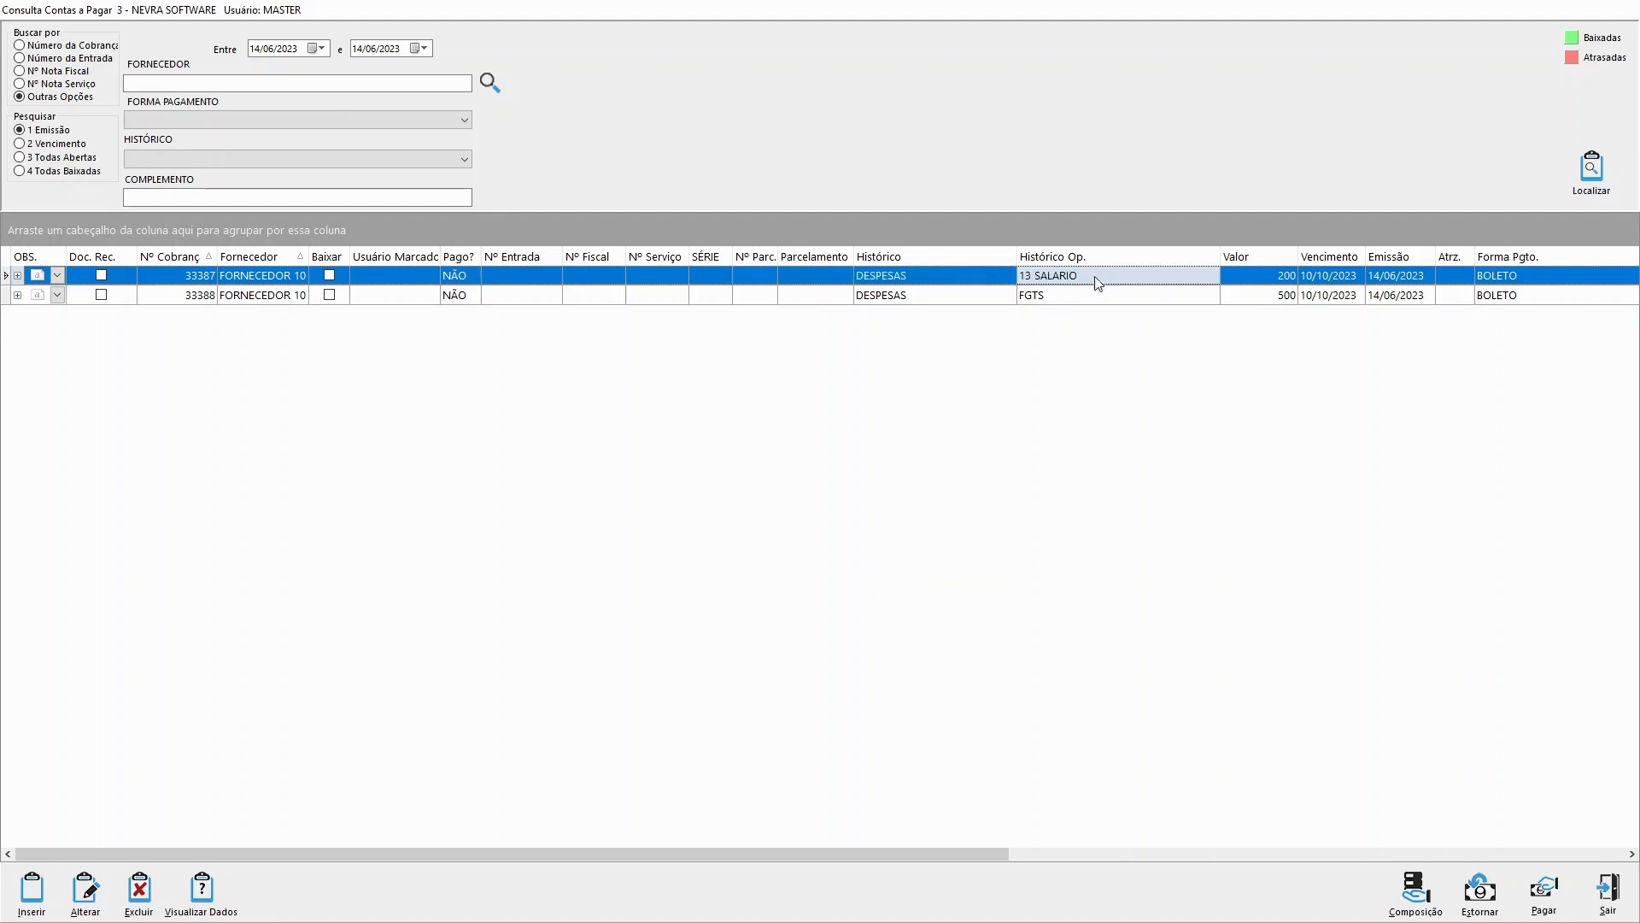
pyautogui.click(1090, 299)
pyautogui.click(1089, 276)
pyautogui.click(1132, 296)
pyautogui.click(1130, 282)
pyautogui.click(1129, 296)
pyautogui.click(1129, 283)
pyautogui.click(937, 296)
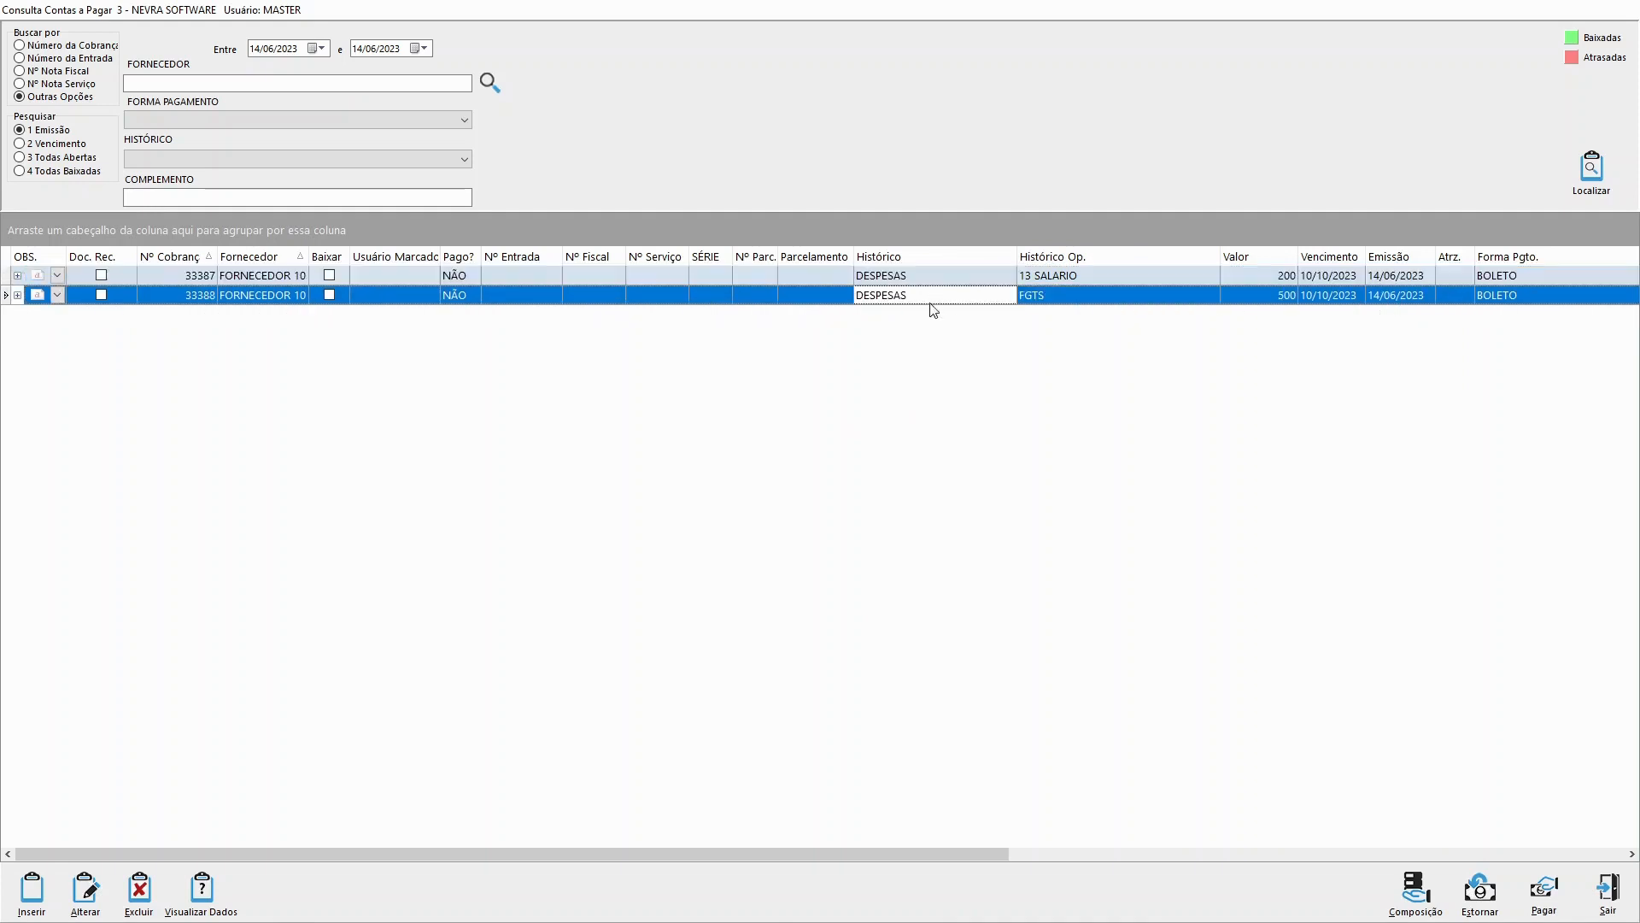
pyautogui.click(932, 281)
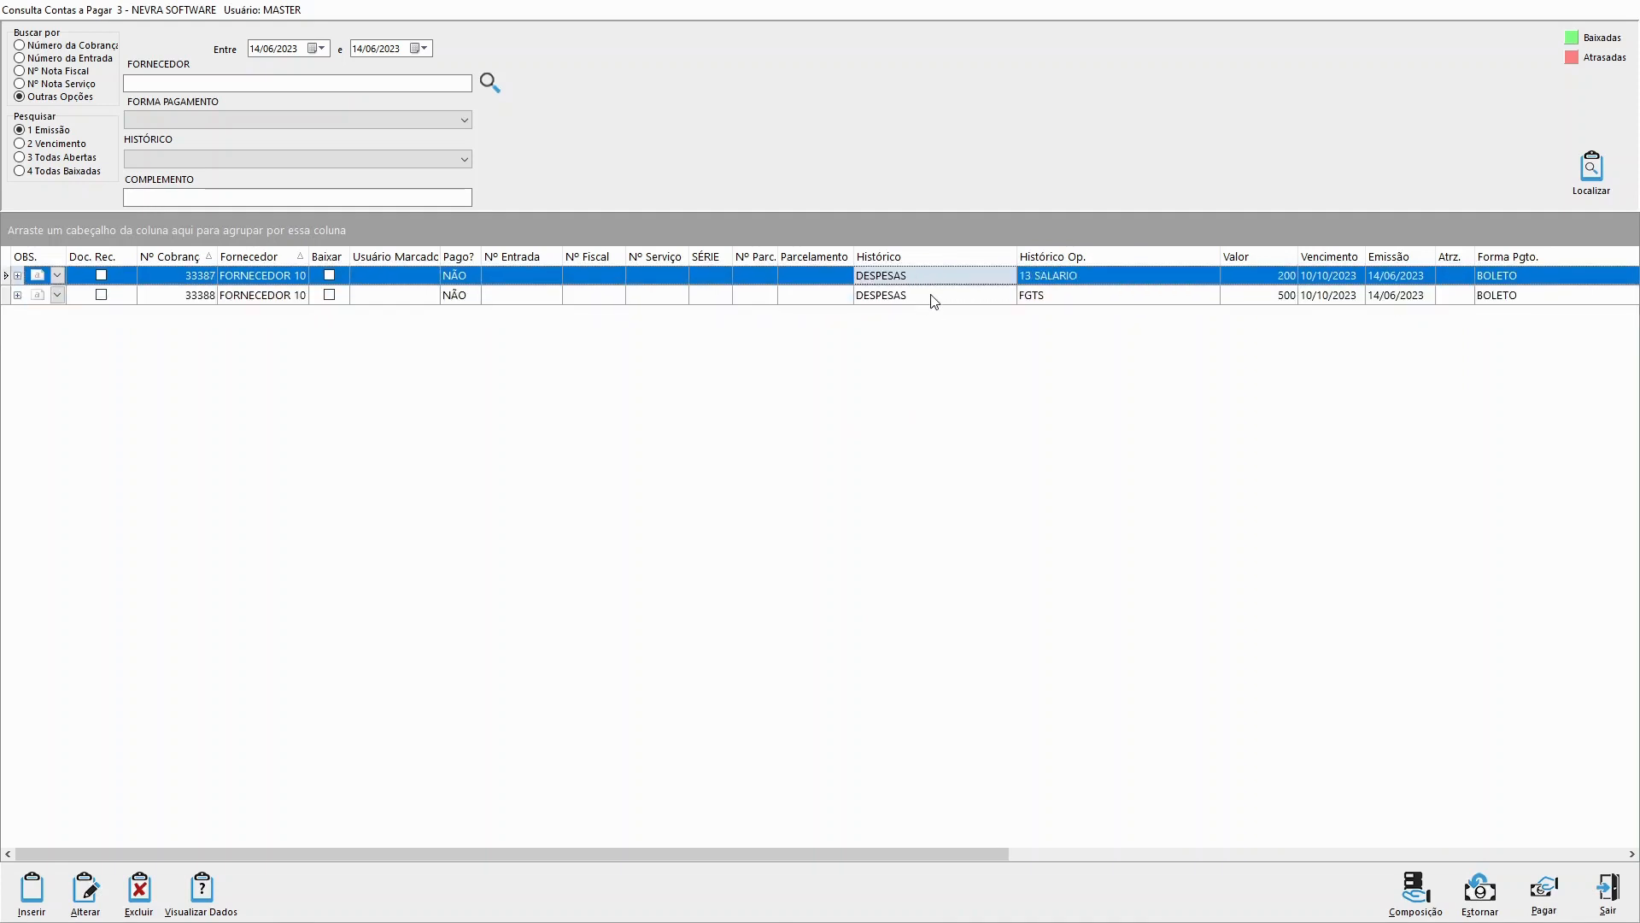
pyautogui.click(934, 299)
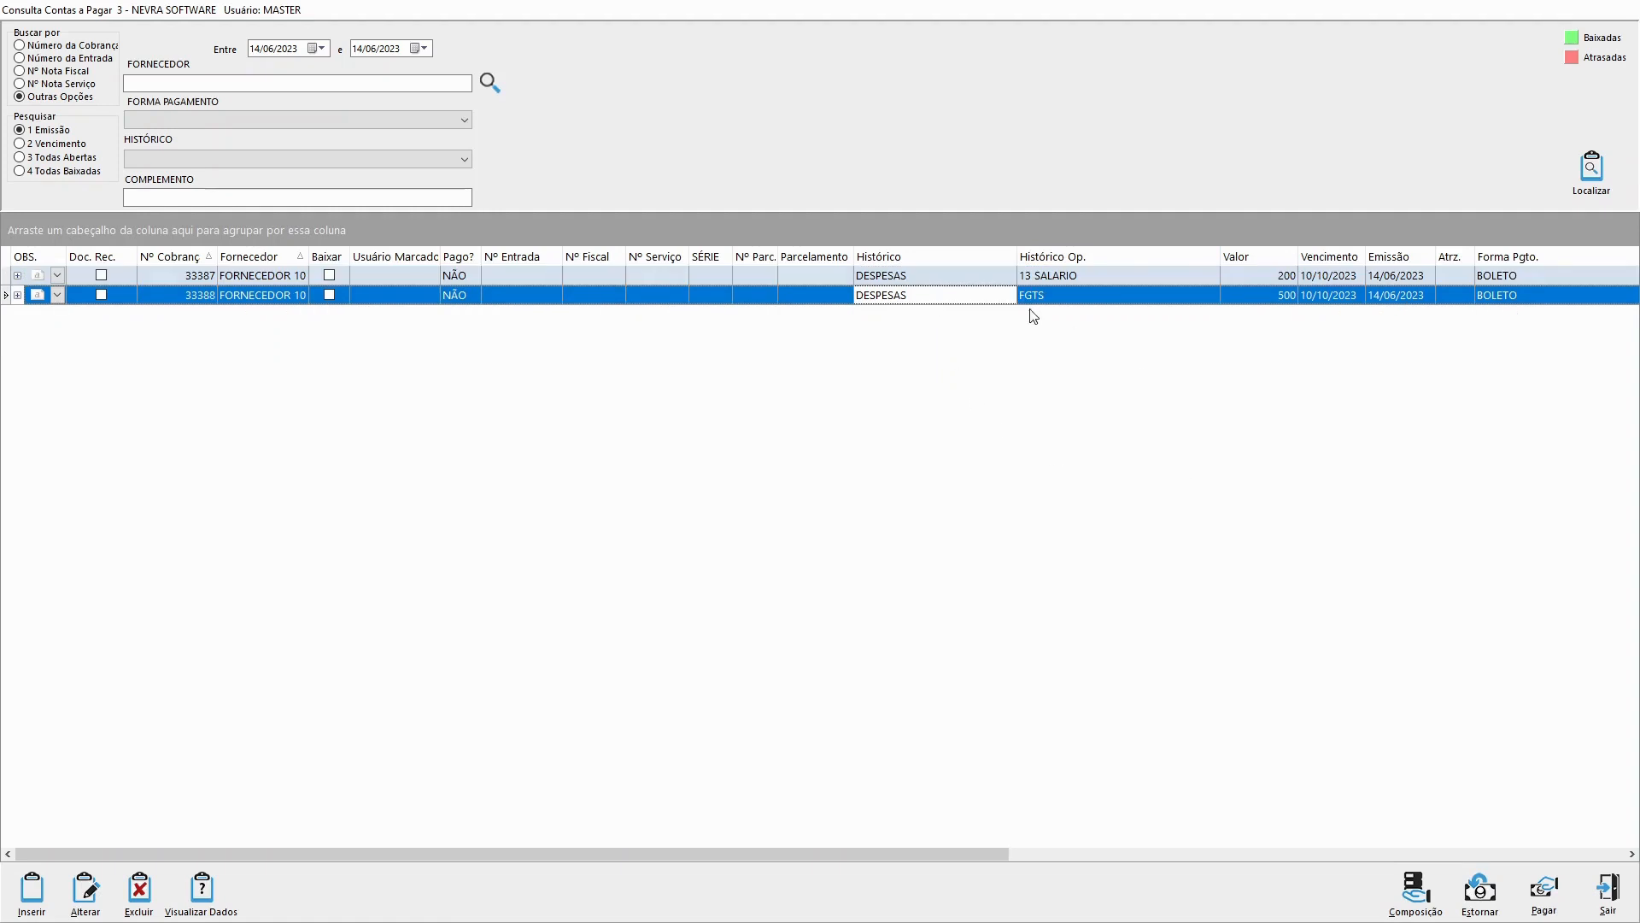
# Step: Narrow the Histórico column a little more and check each entry's Histórico Op. value again
pyautogui.moveTo(1017, 256); pyautogui.dragTo(997, 256)
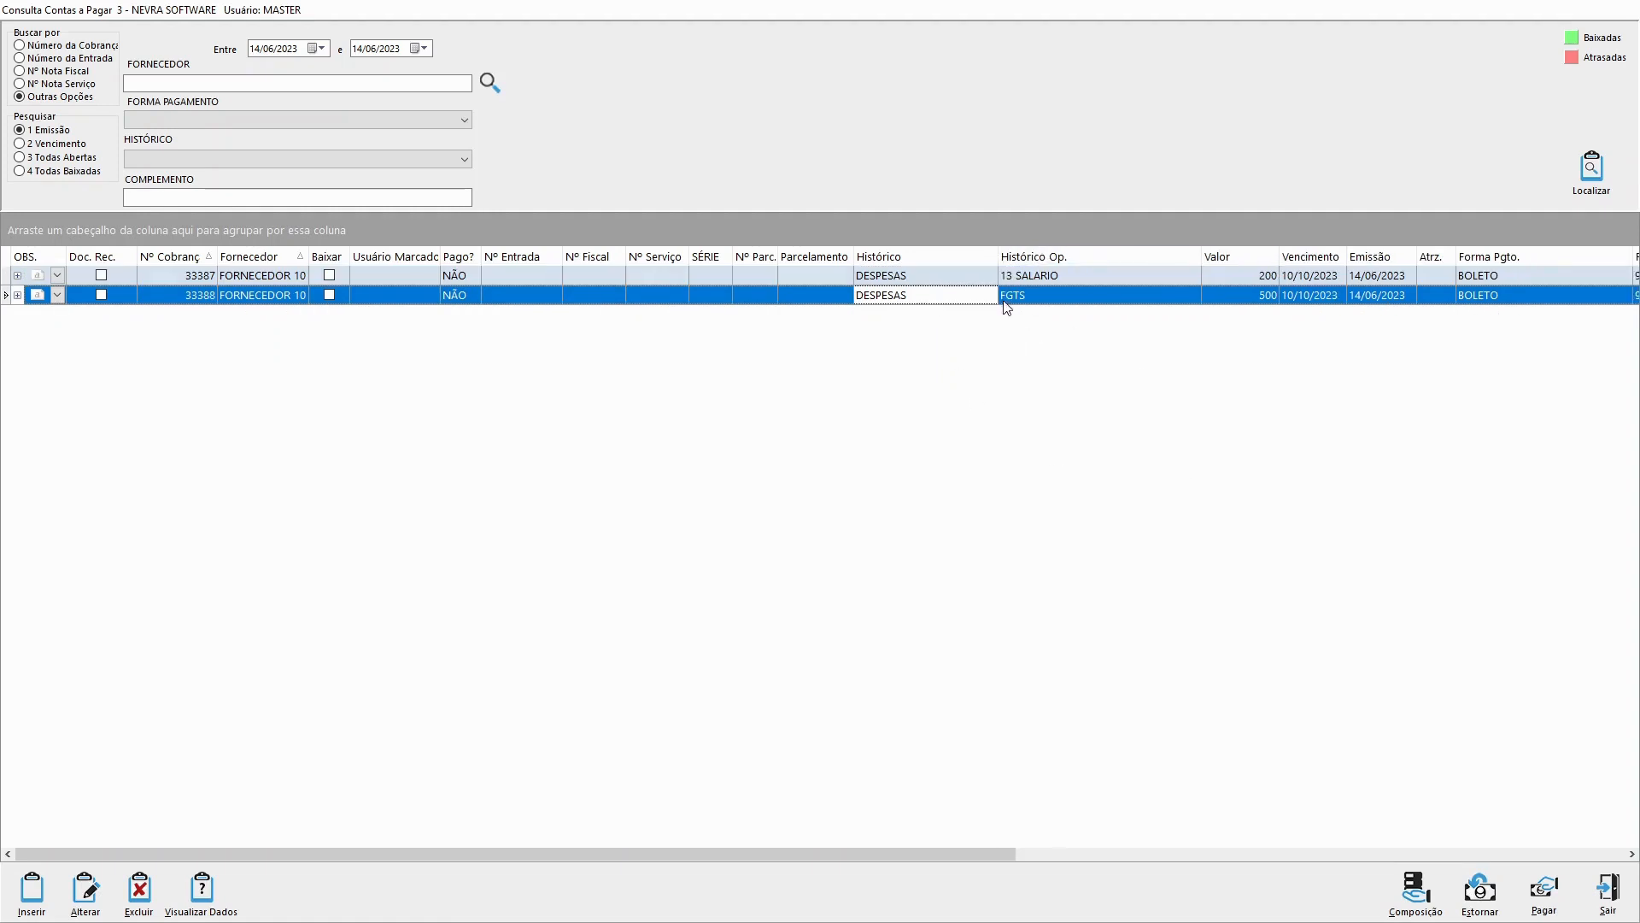
pyautogui.click(1080, 299)
pyautogui.click(1075, 279)
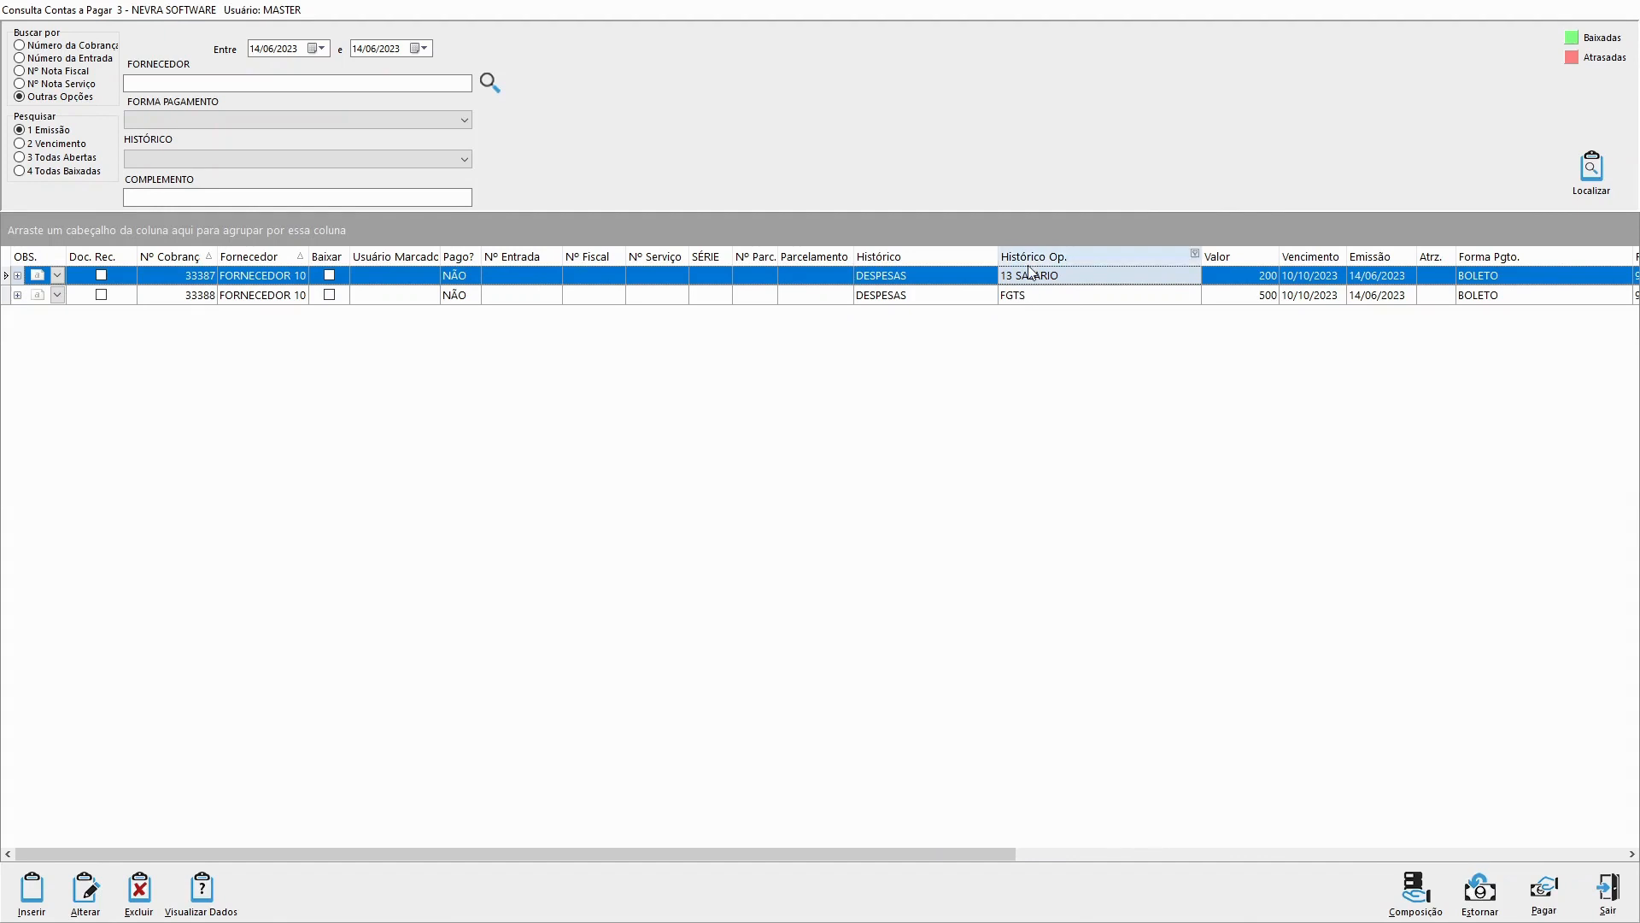
# Step: Compare the Histórico and Histórico Op. values of the two accounts payable entries
pyautogui.click(1035, 299)
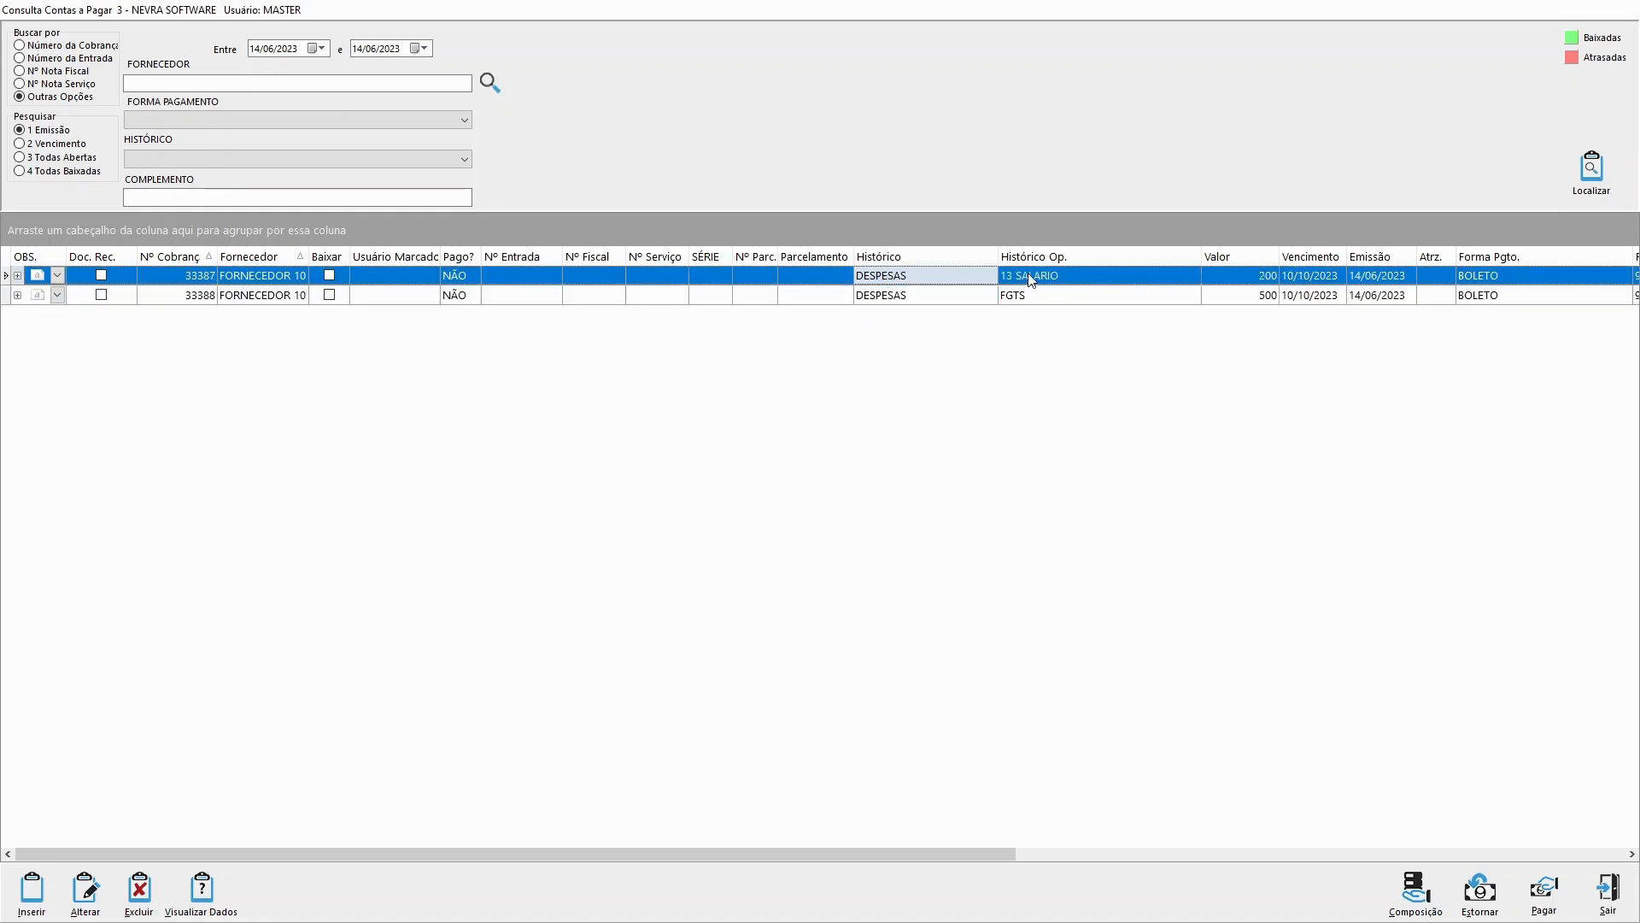
pyautogui.click(897, 299)
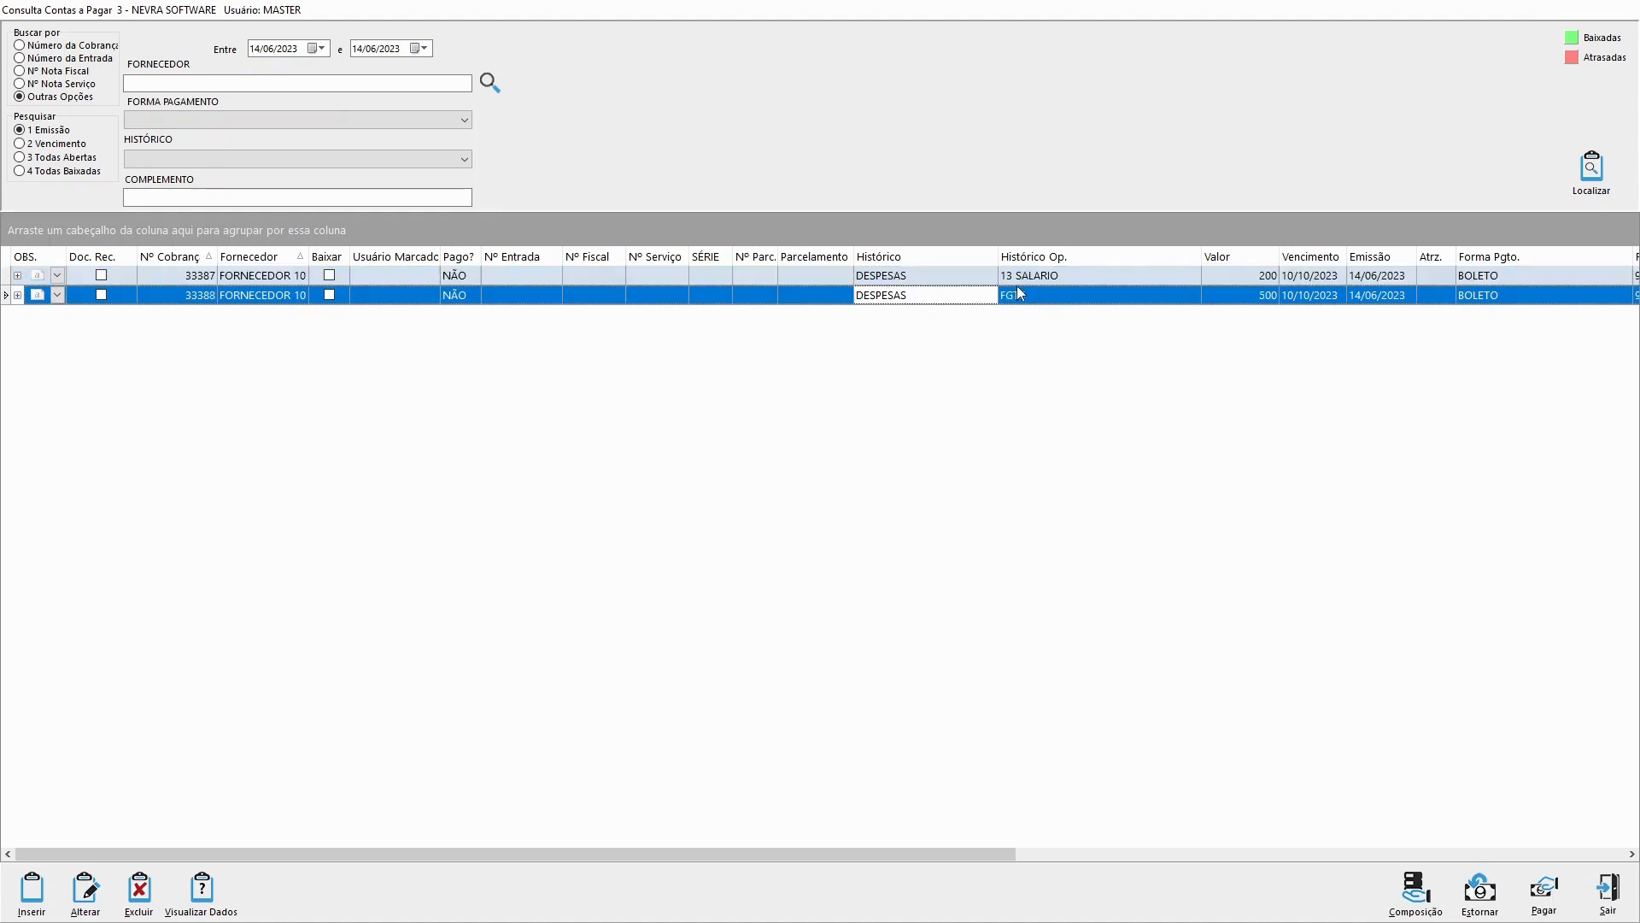
pyautogui.click(981, 281)
pyautogui.click(1044, 282)
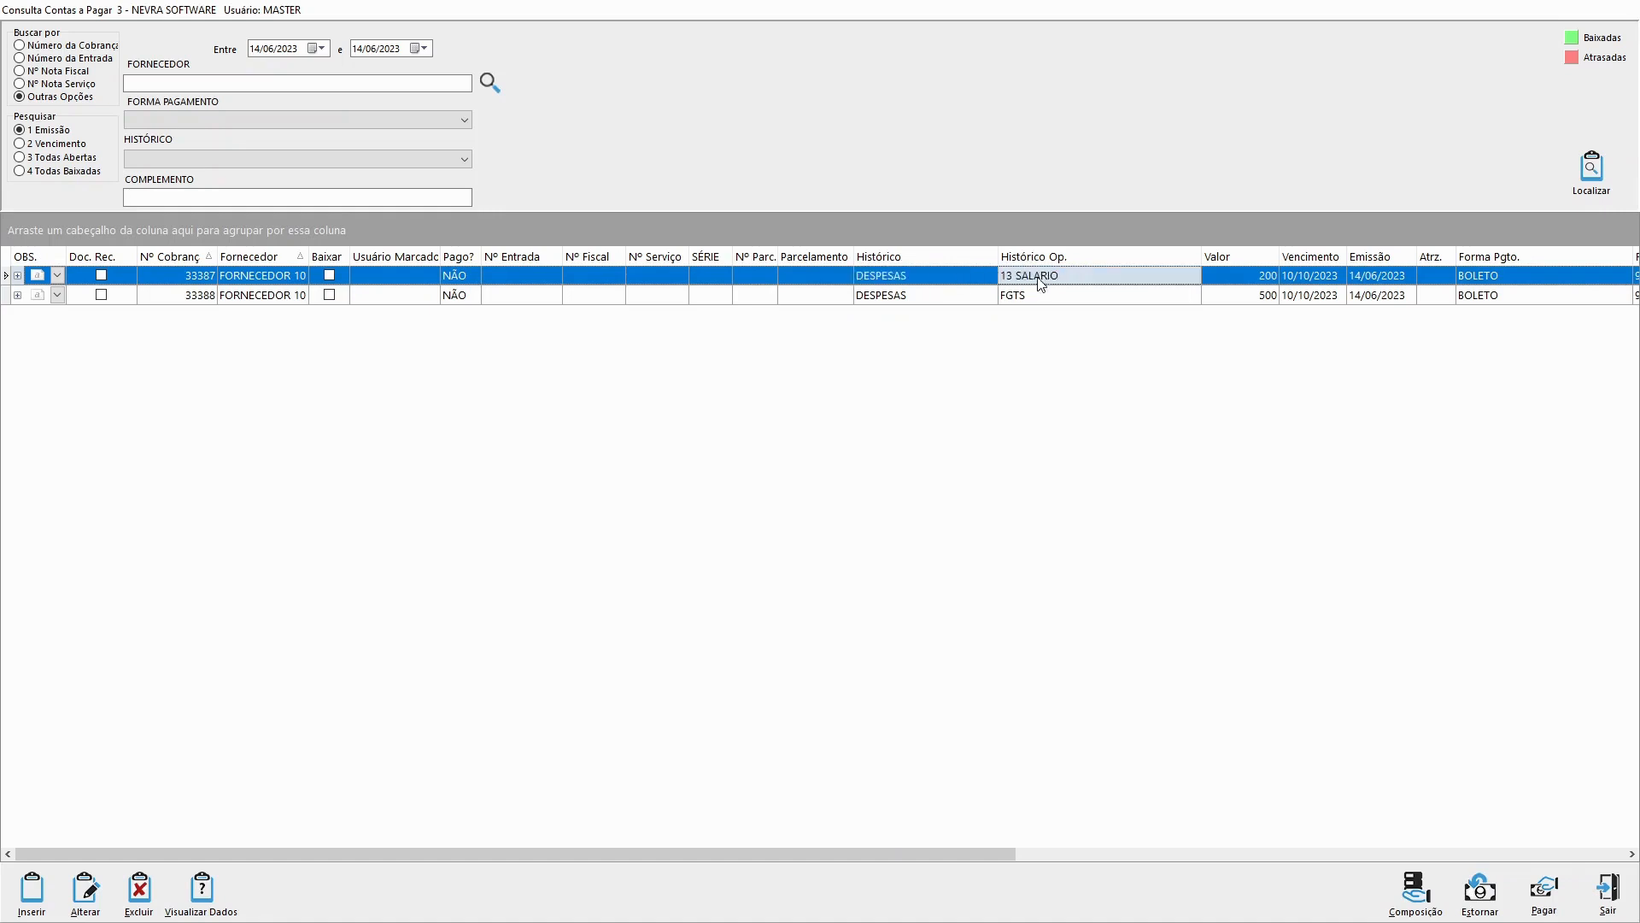
pyautogui.click(987, 301)
pyautogui.click(971, 301)
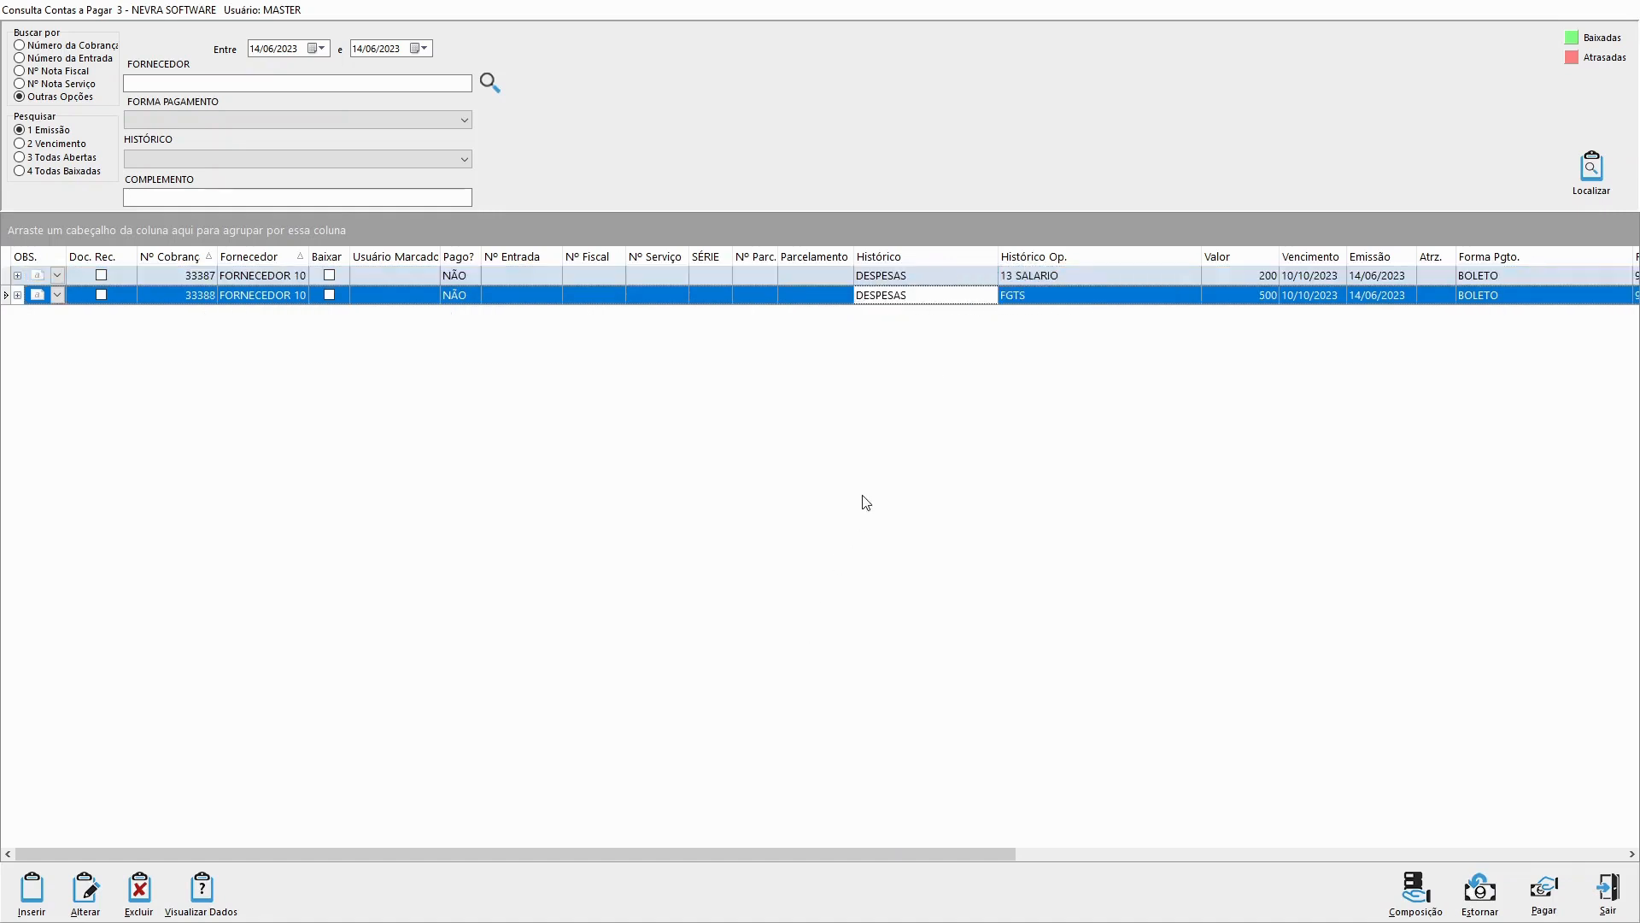
pyautogui.click(915, 282)
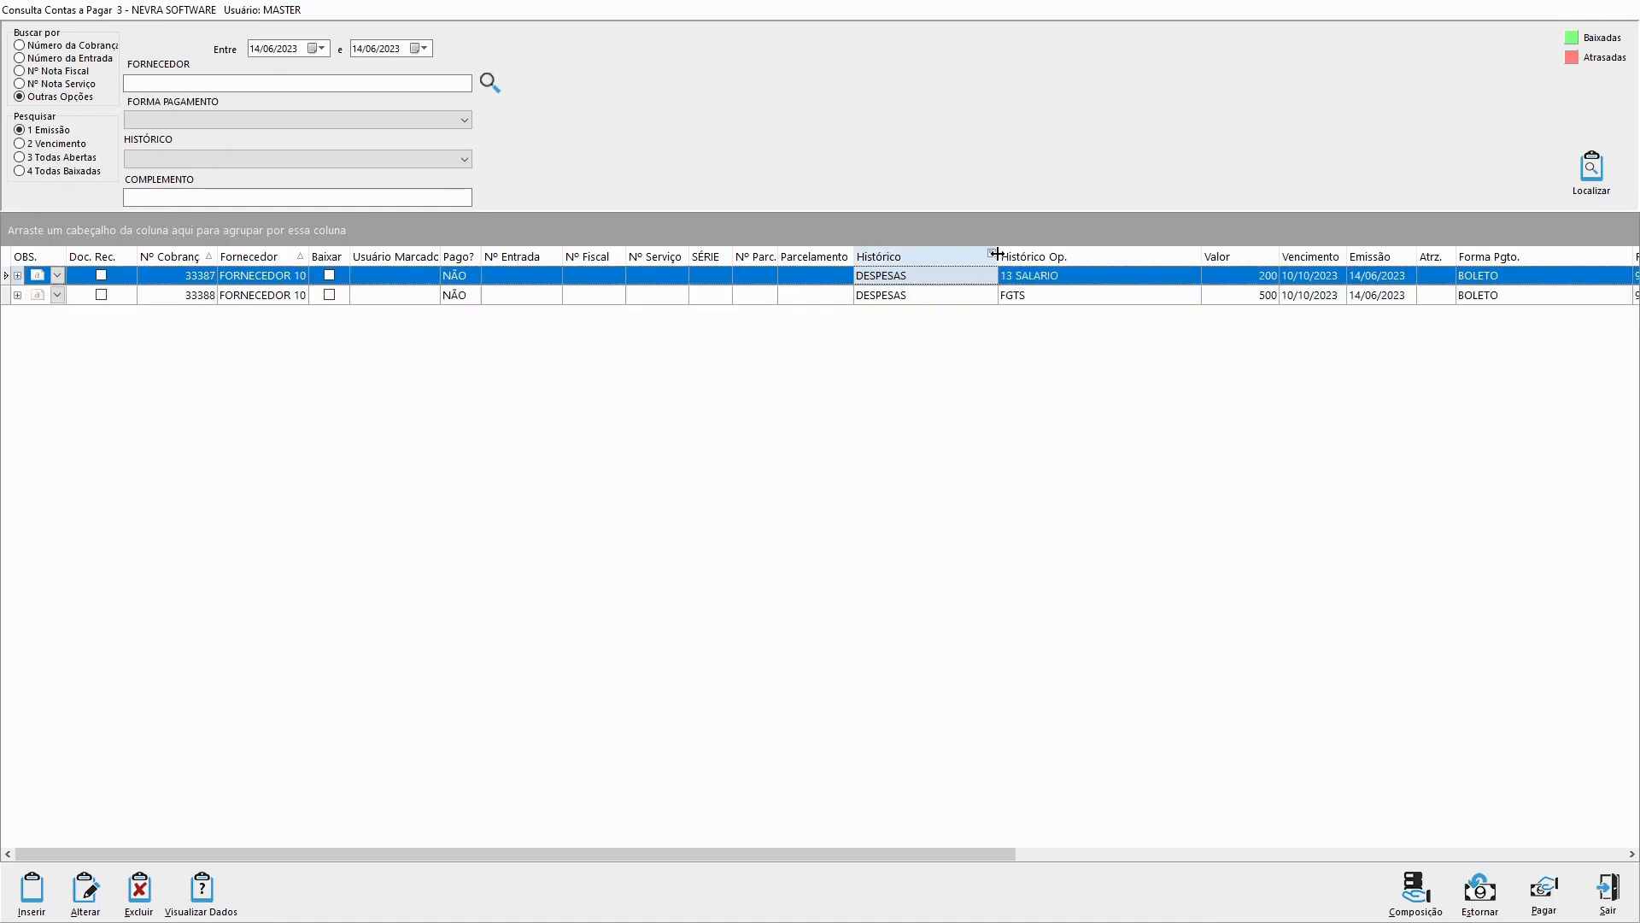
# Step: Widen the Histórico column slightly and compare how both DESPESAS entries are detailed under Histórico Op
pyautogui.moveTo(997, 254); pyautogui.dragTo(1002, 255)
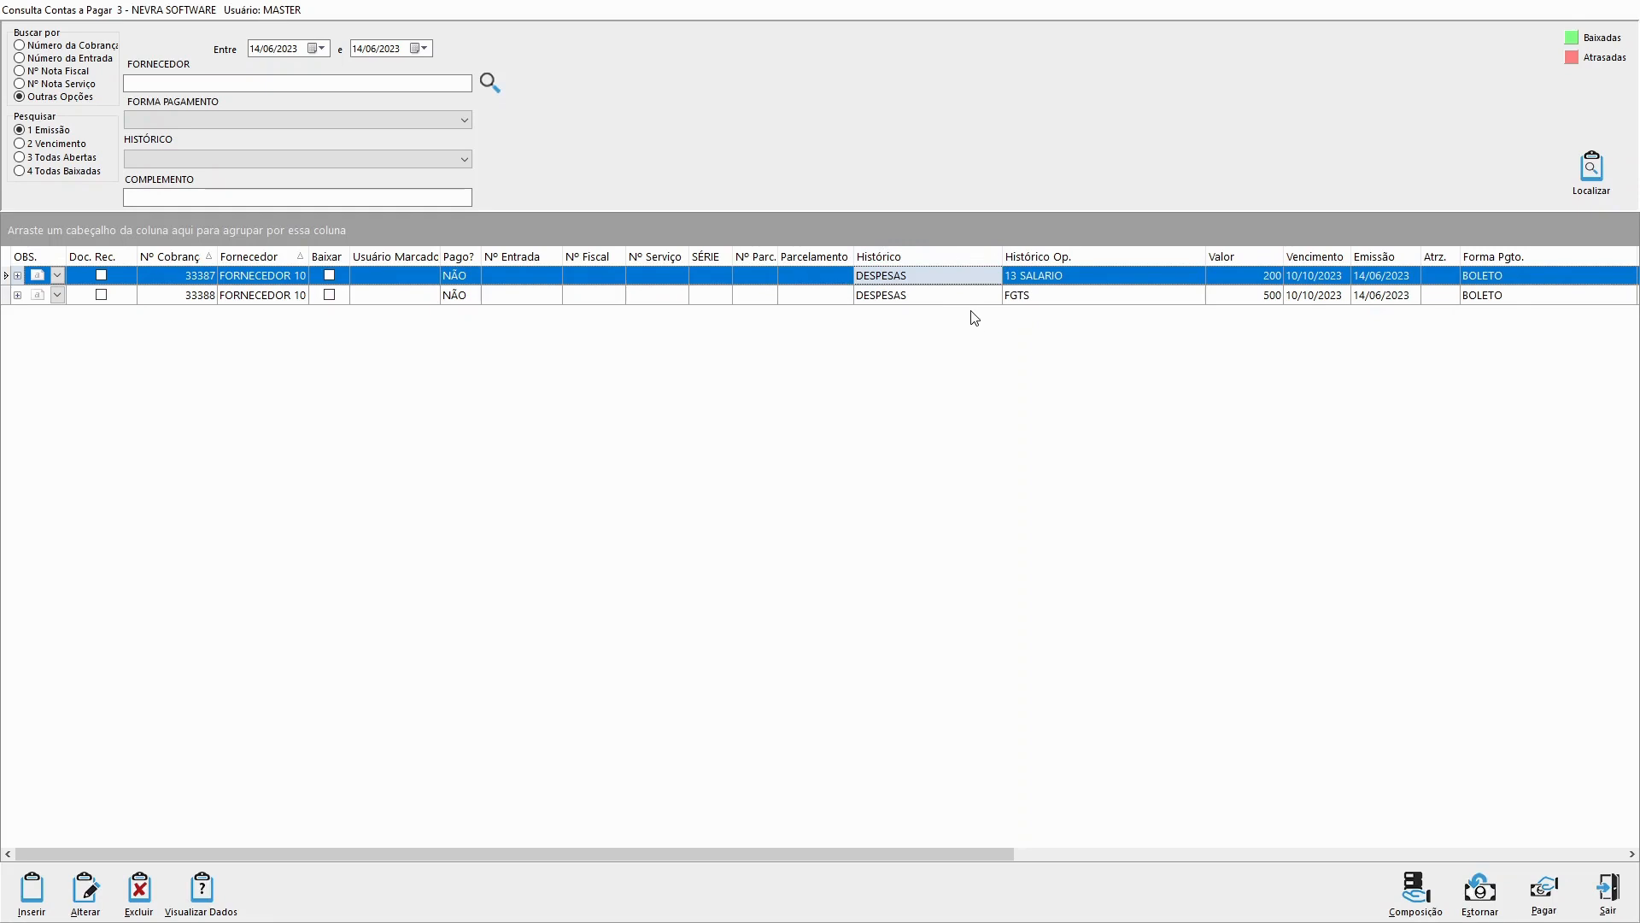
pyautogui.click(938, 299)
pyautogui.click(1078, 280)
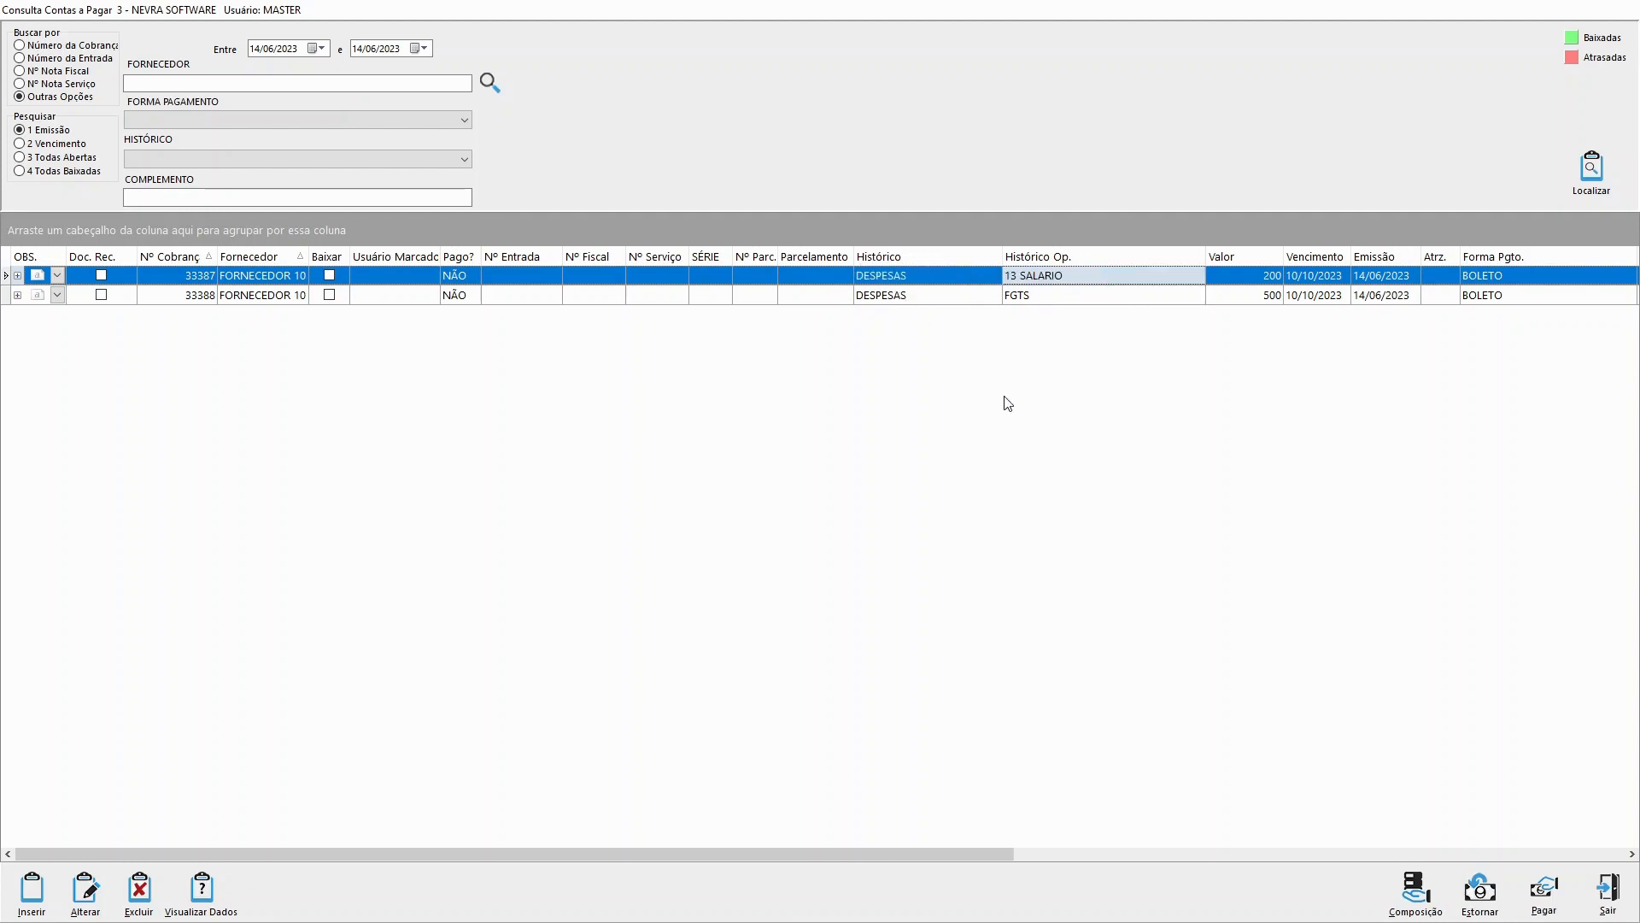
pyautogui.click(1067, 300)
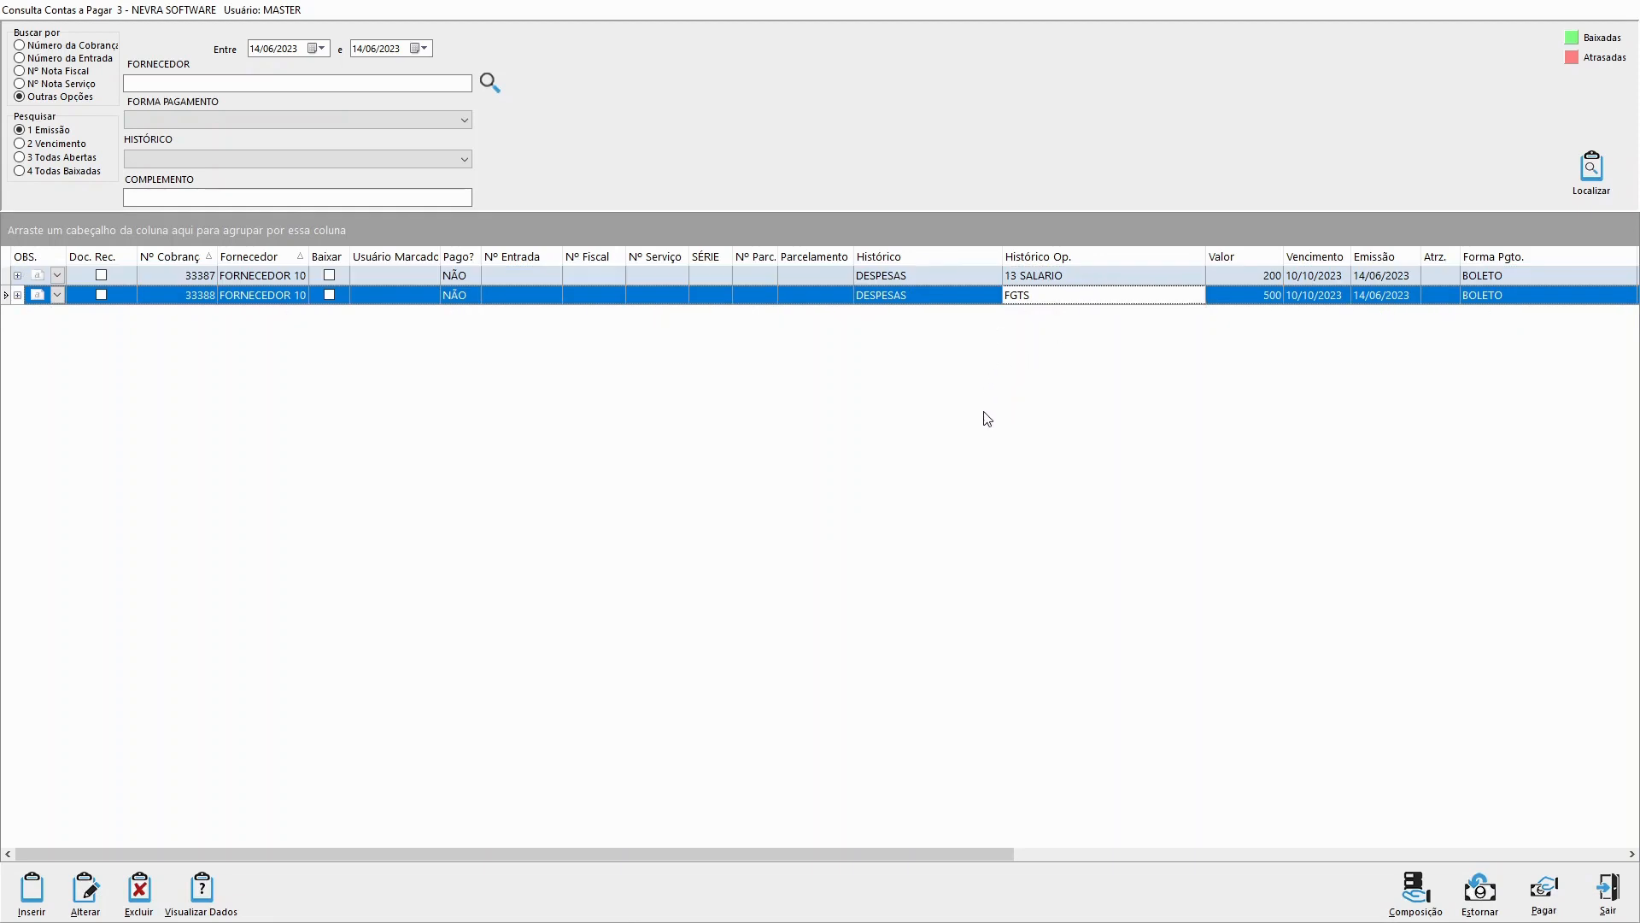
pyautogui.click(1068, 282)
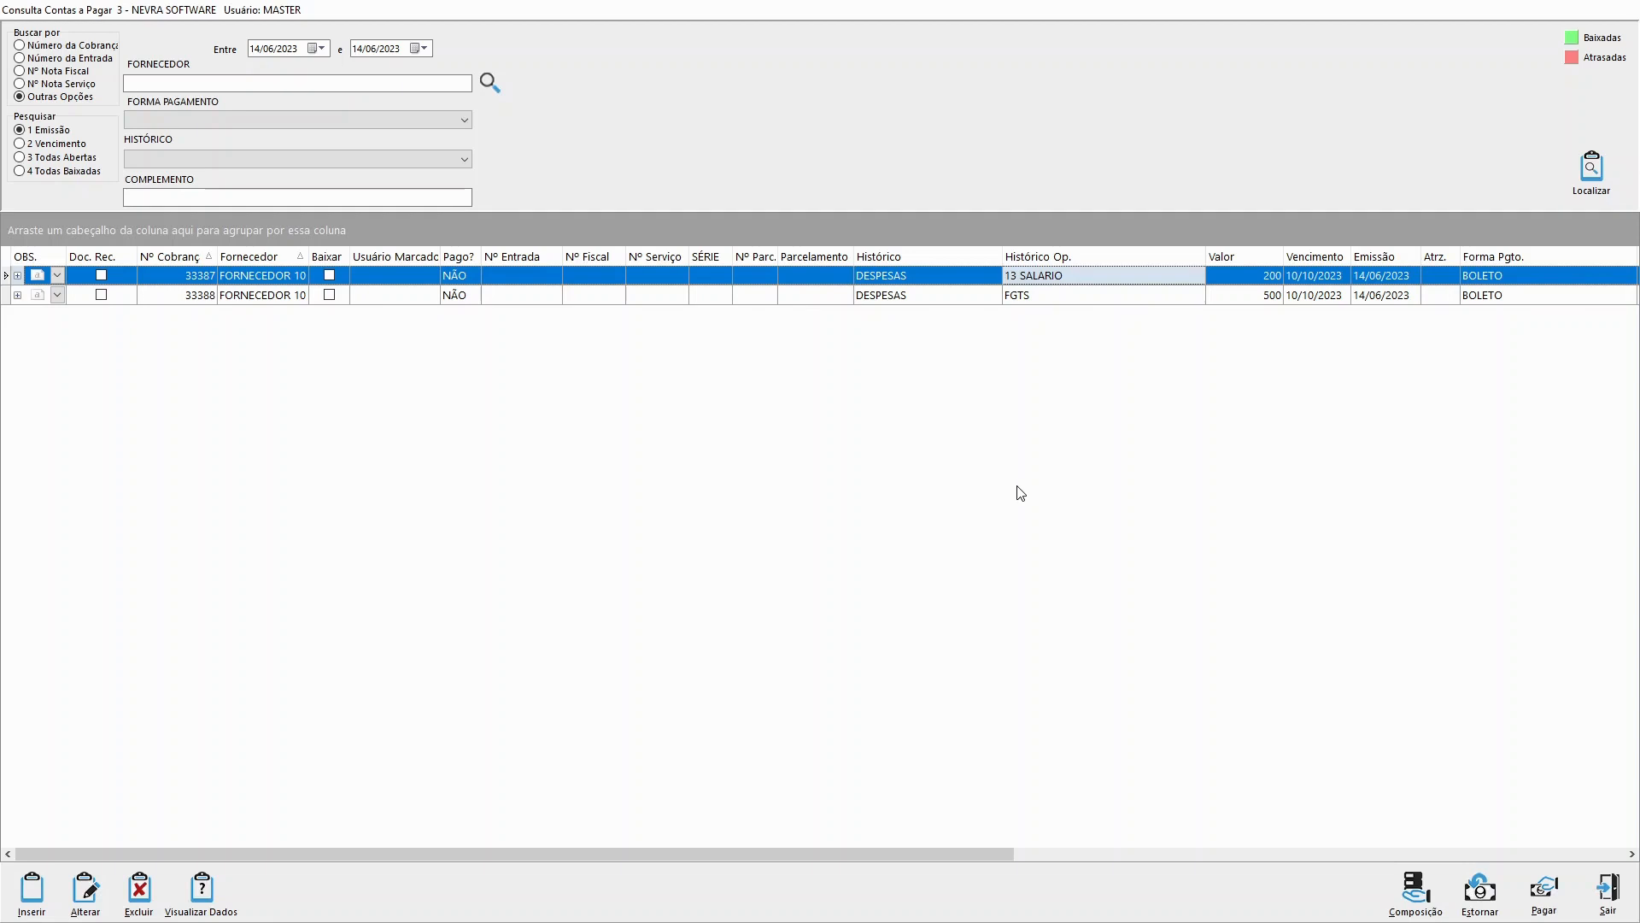
# Step: Review the 13 SALARIO and FGTS operation histories once more and close the accounts payable query
pyautogui.click(1054, 299)
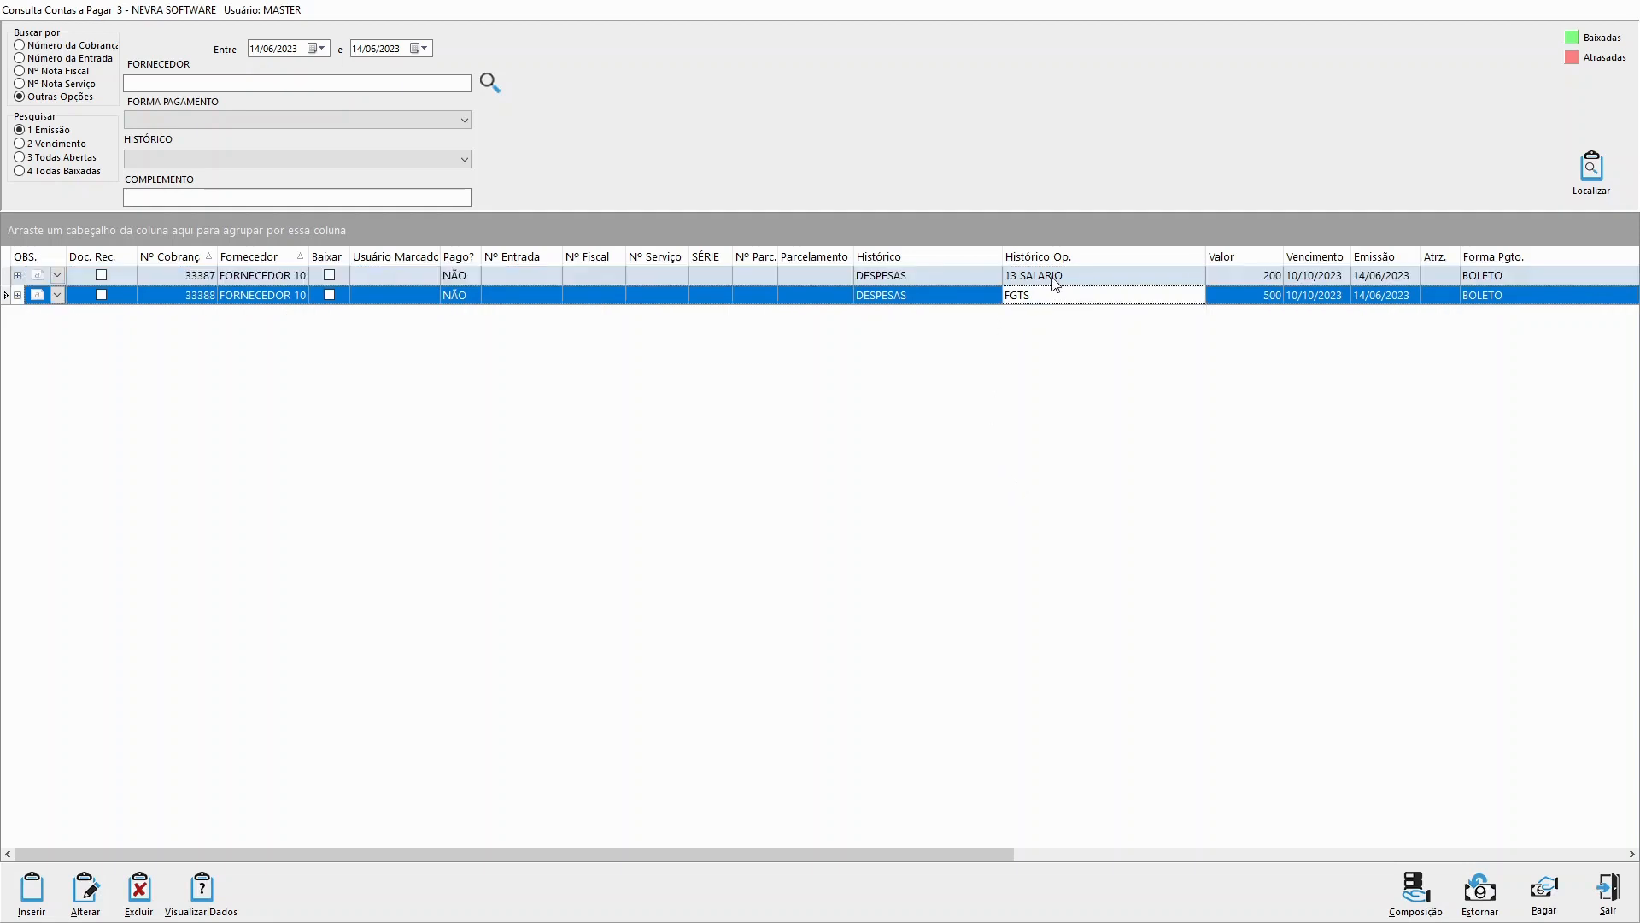
pyautogui.click(1053, 280)
pyautogui.click(1054, 301)
pyautogui.click(1056, 281)
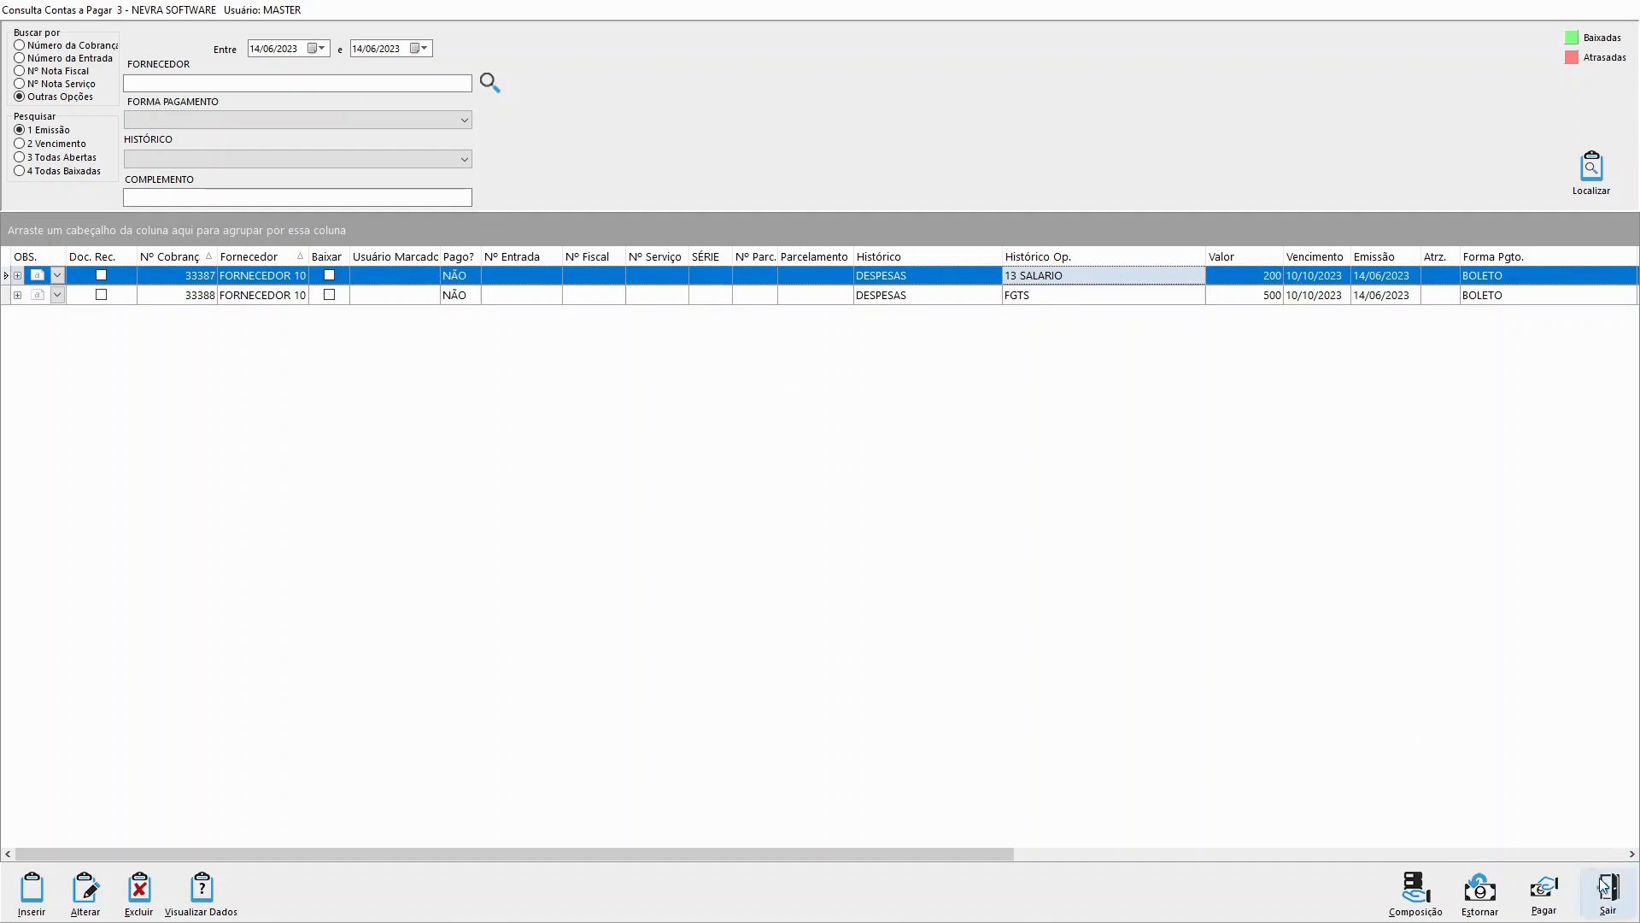
pyautogui.click(1089, 296)
pyautogui.click(1085, 279)
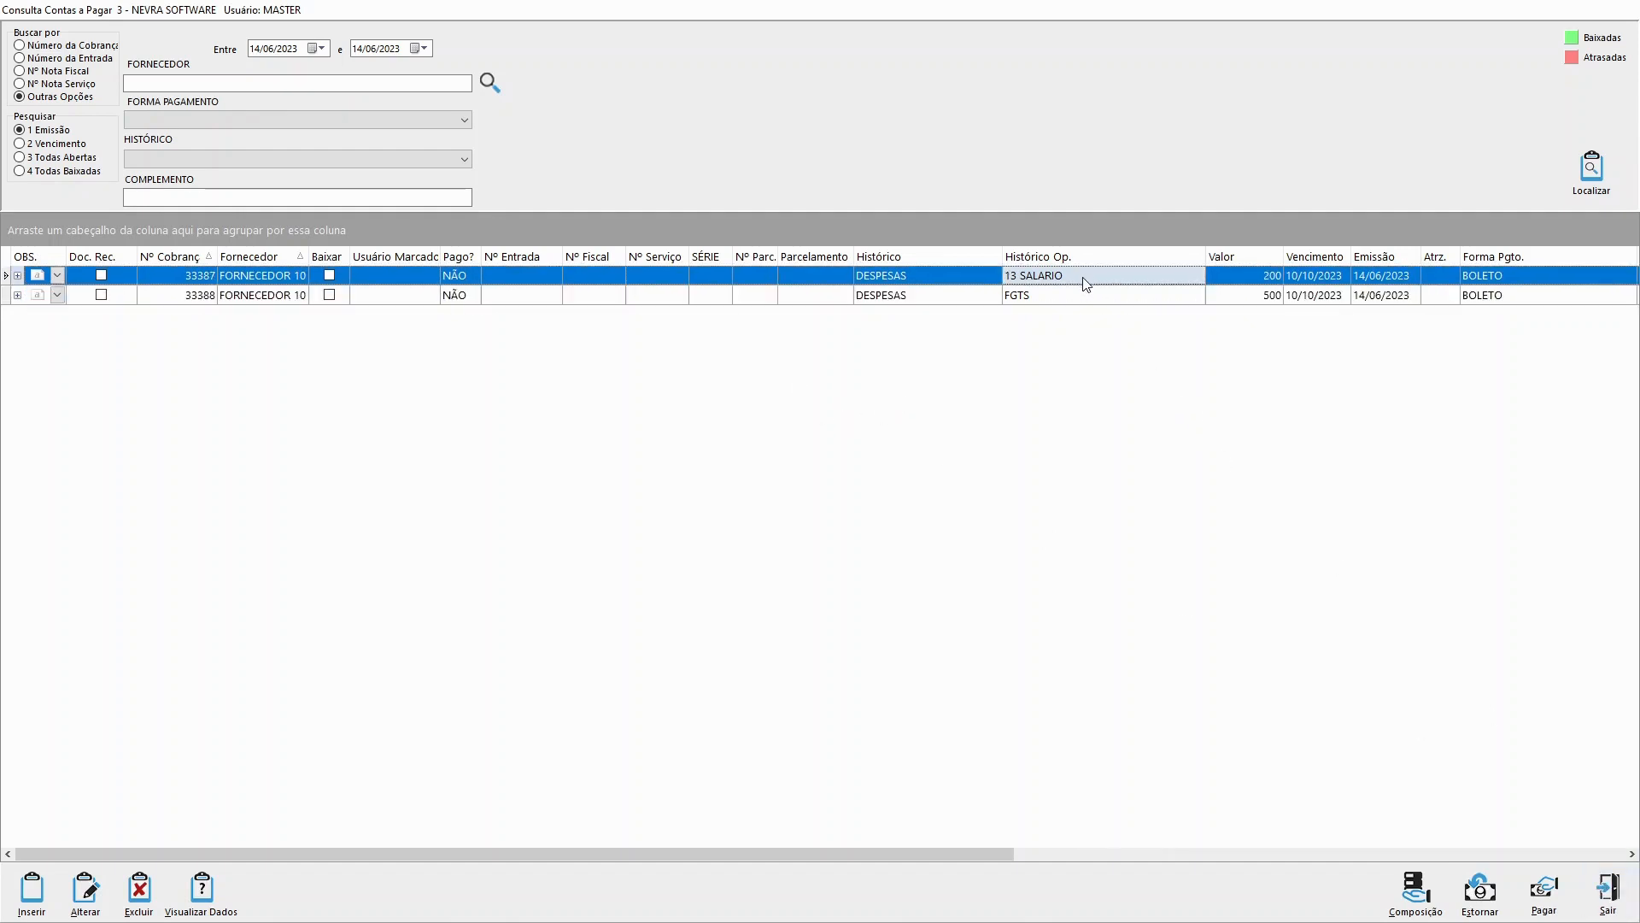
pyautogui.click(1610, 893)
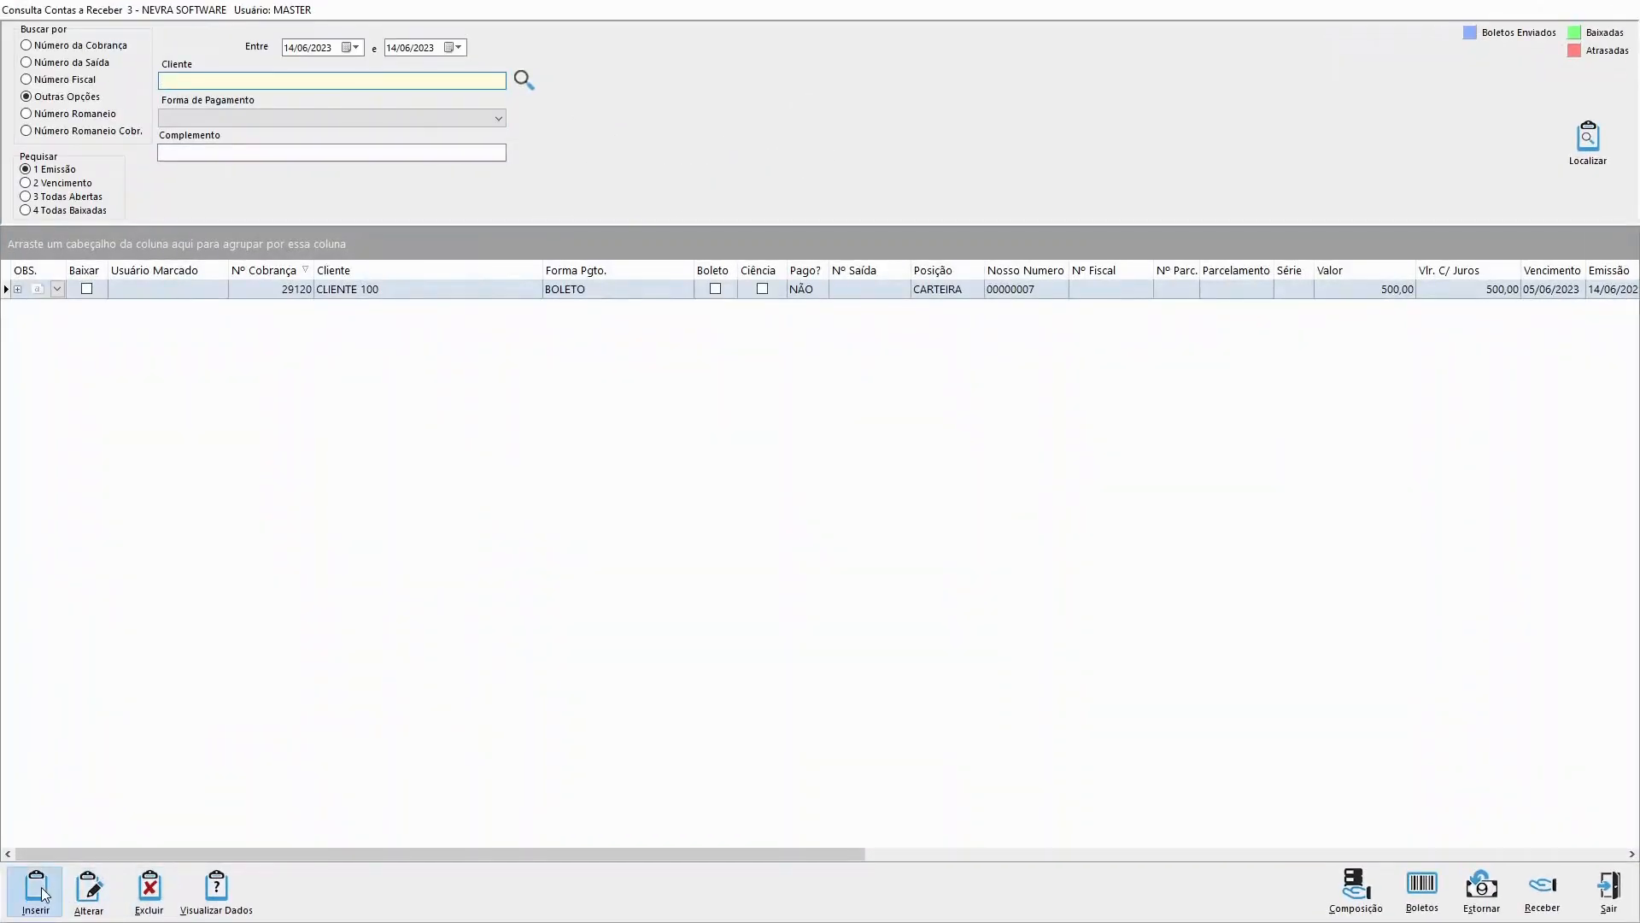
# Step: Review the Historico OP options in a new accounts receivable entry, discarding the entry and closing the query
pyautogui.click(35, 888)
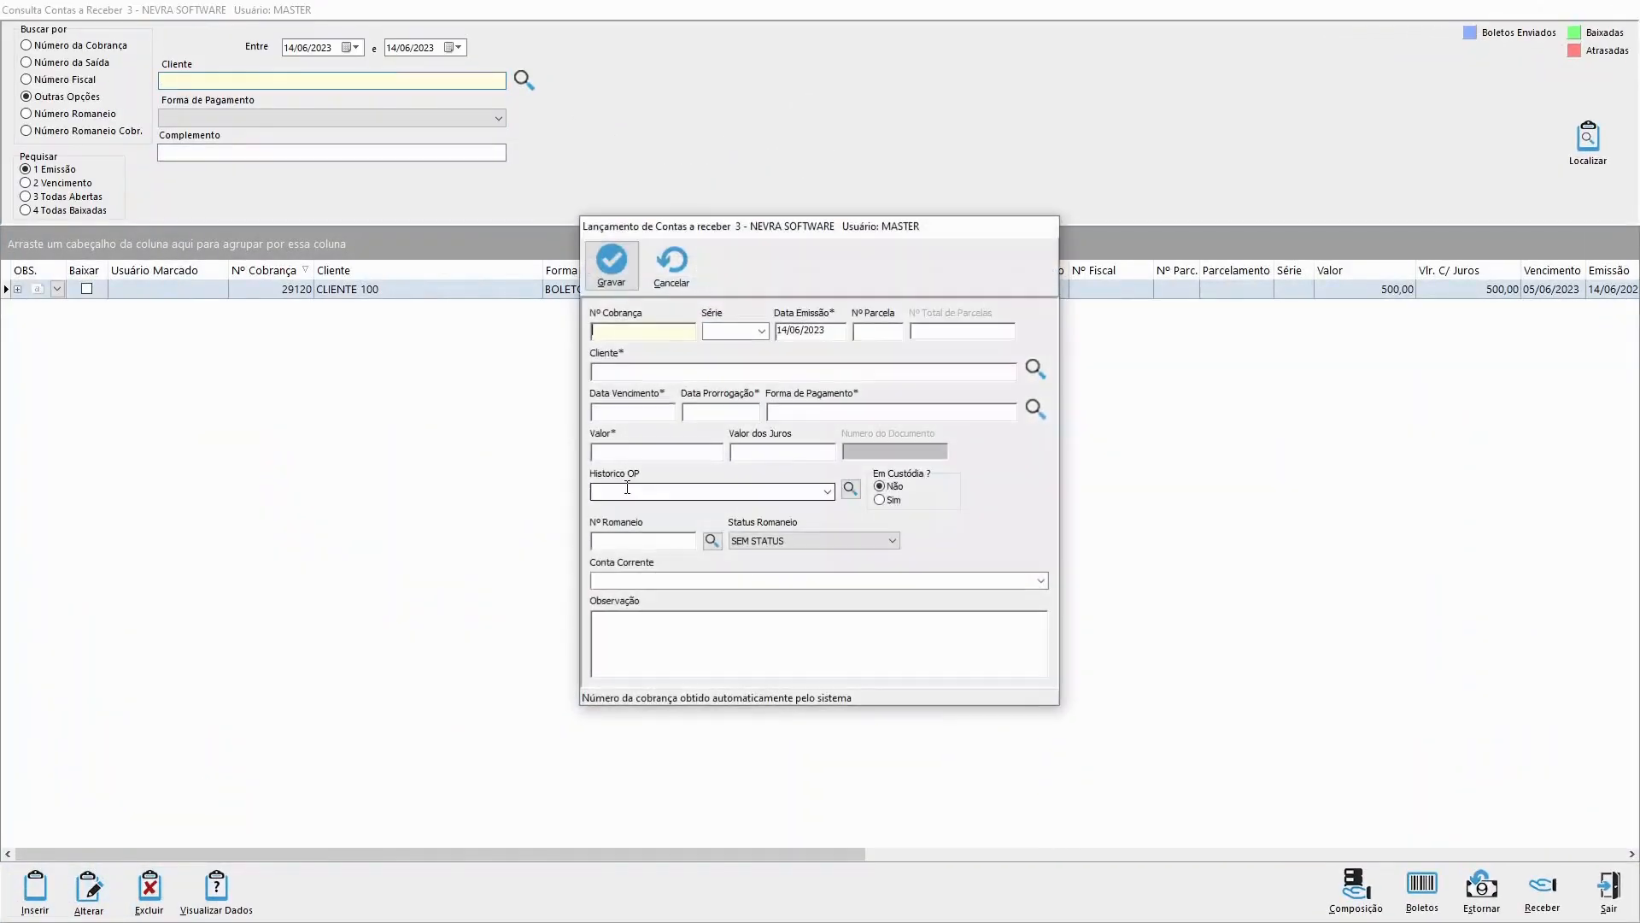
pyautogui.click(827, 491)
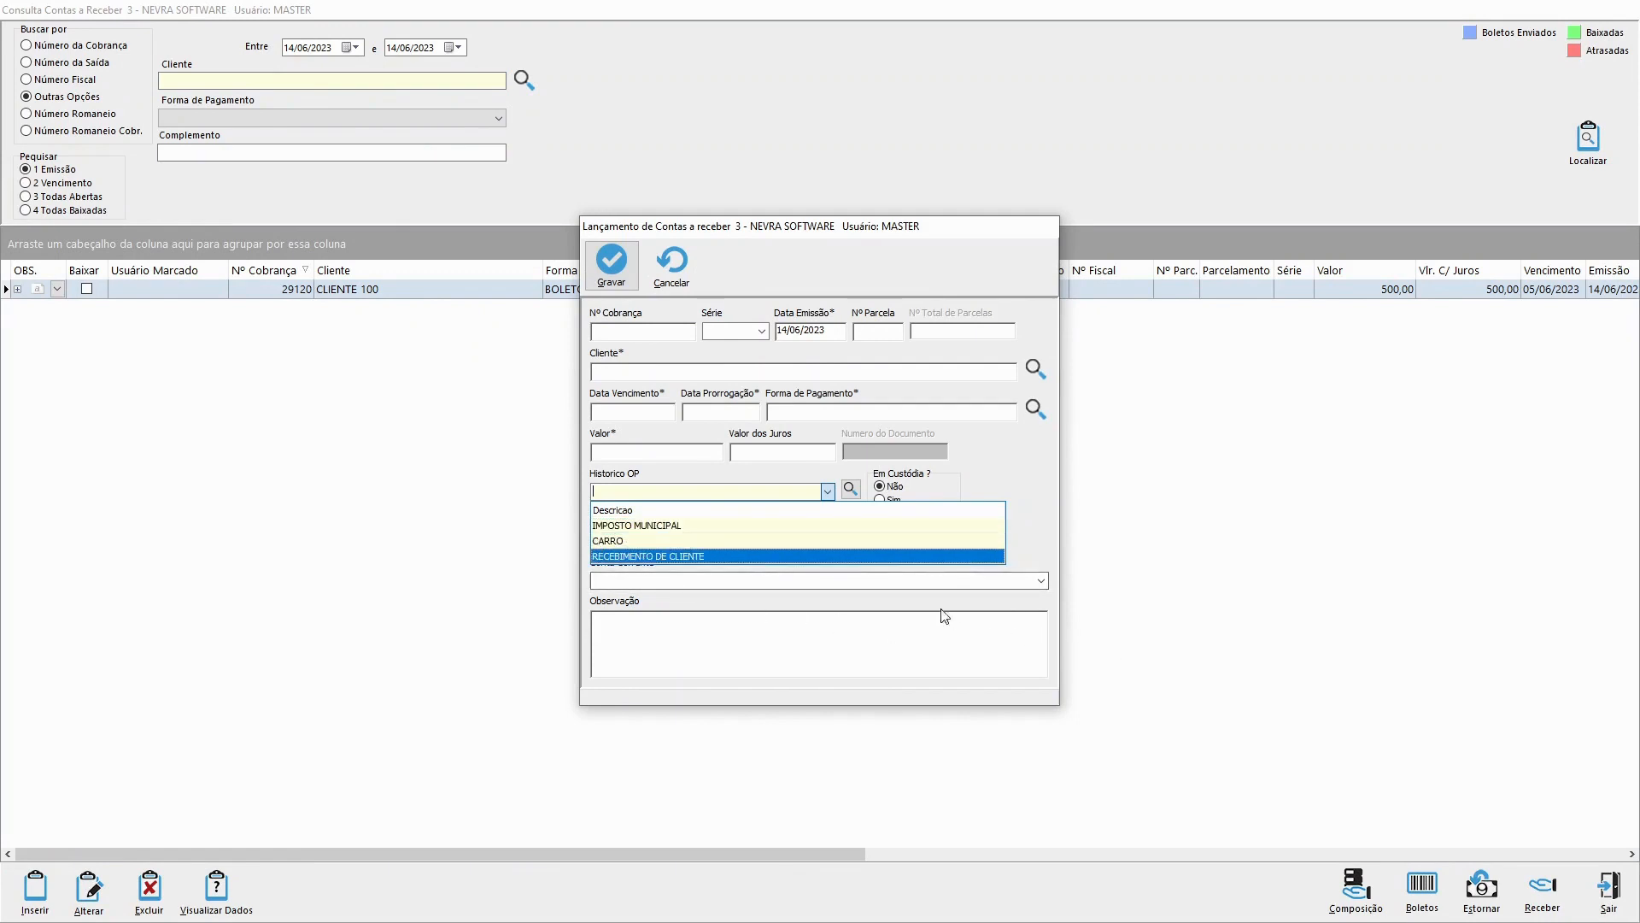
pyautogui.press('Escape')
pyautogui.press('Escape')
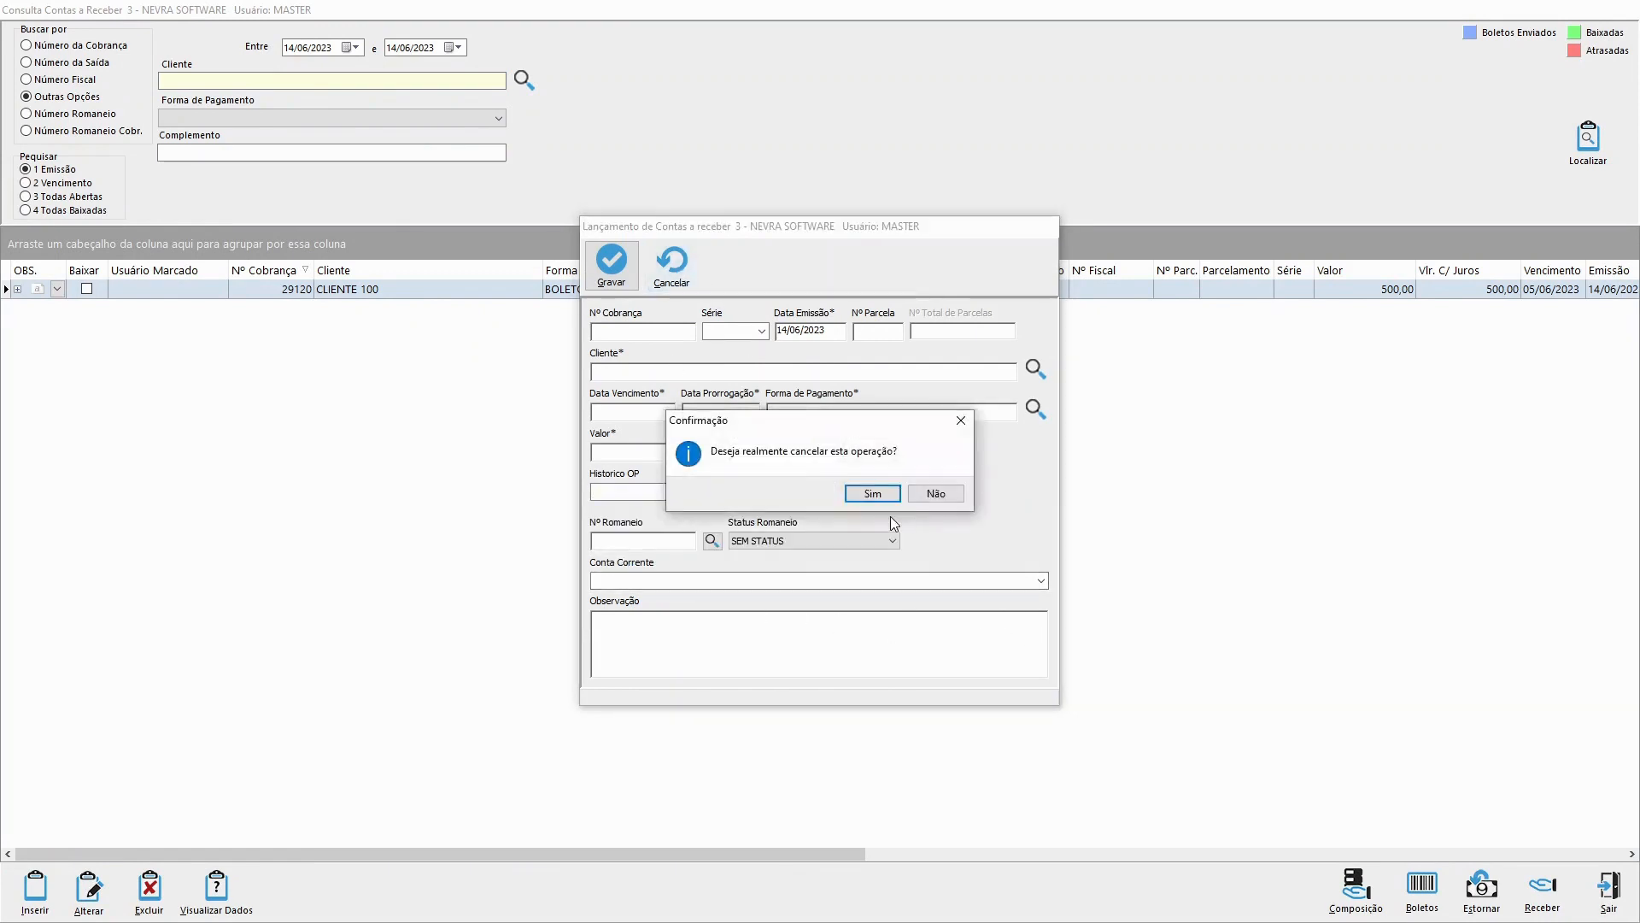
pyautogui.click(867, 503)
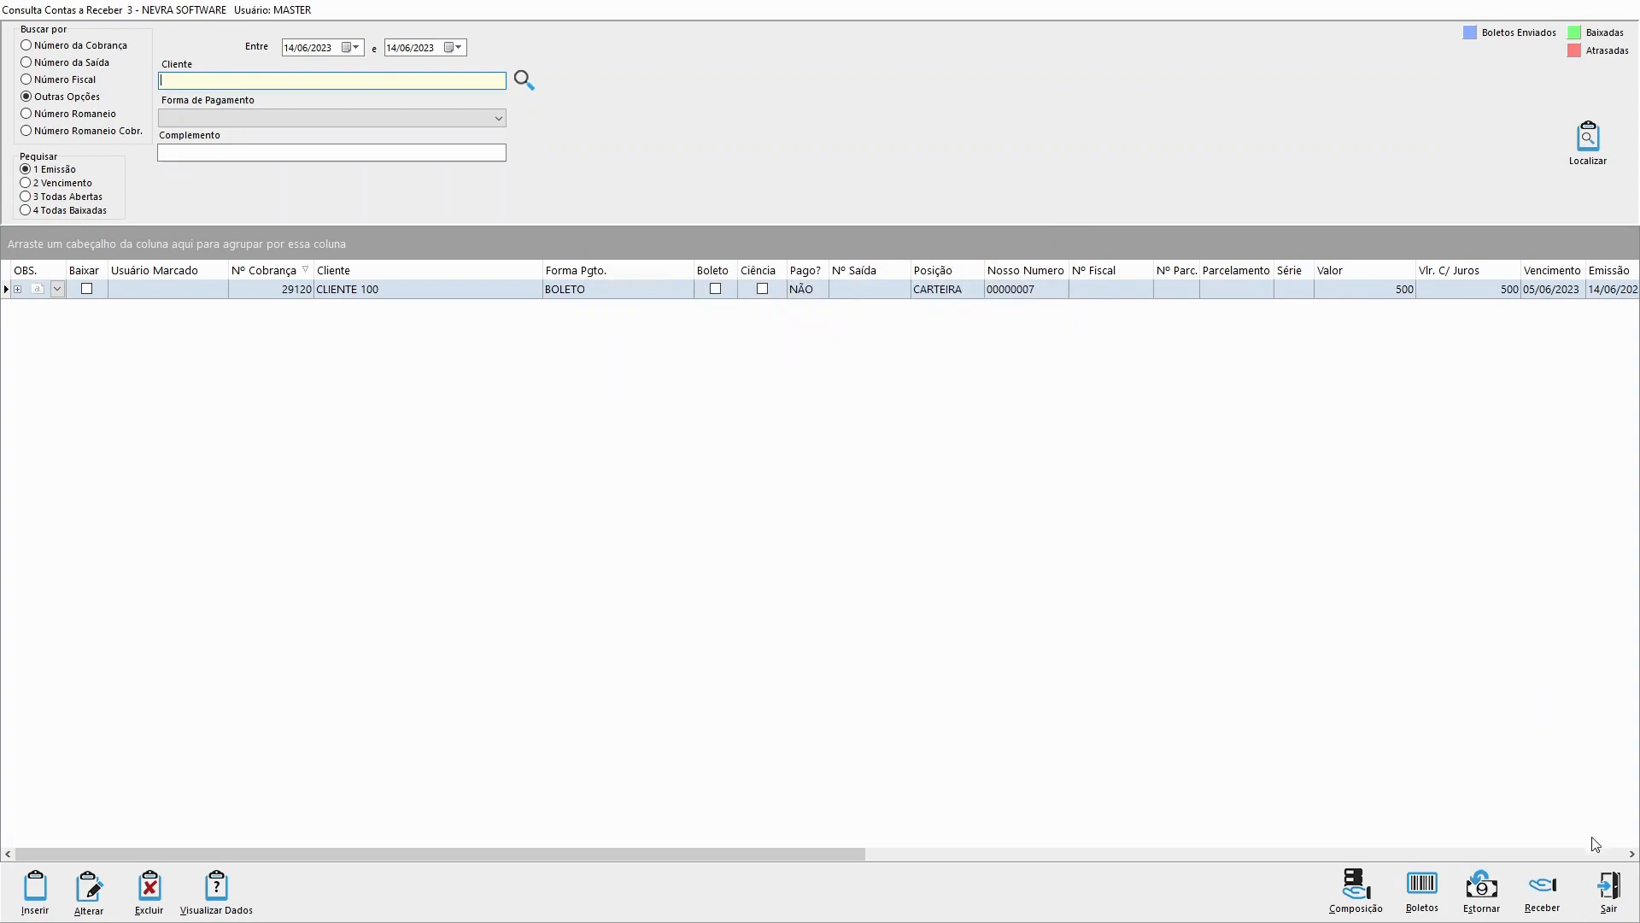
pyautogui.click(1614, 892)
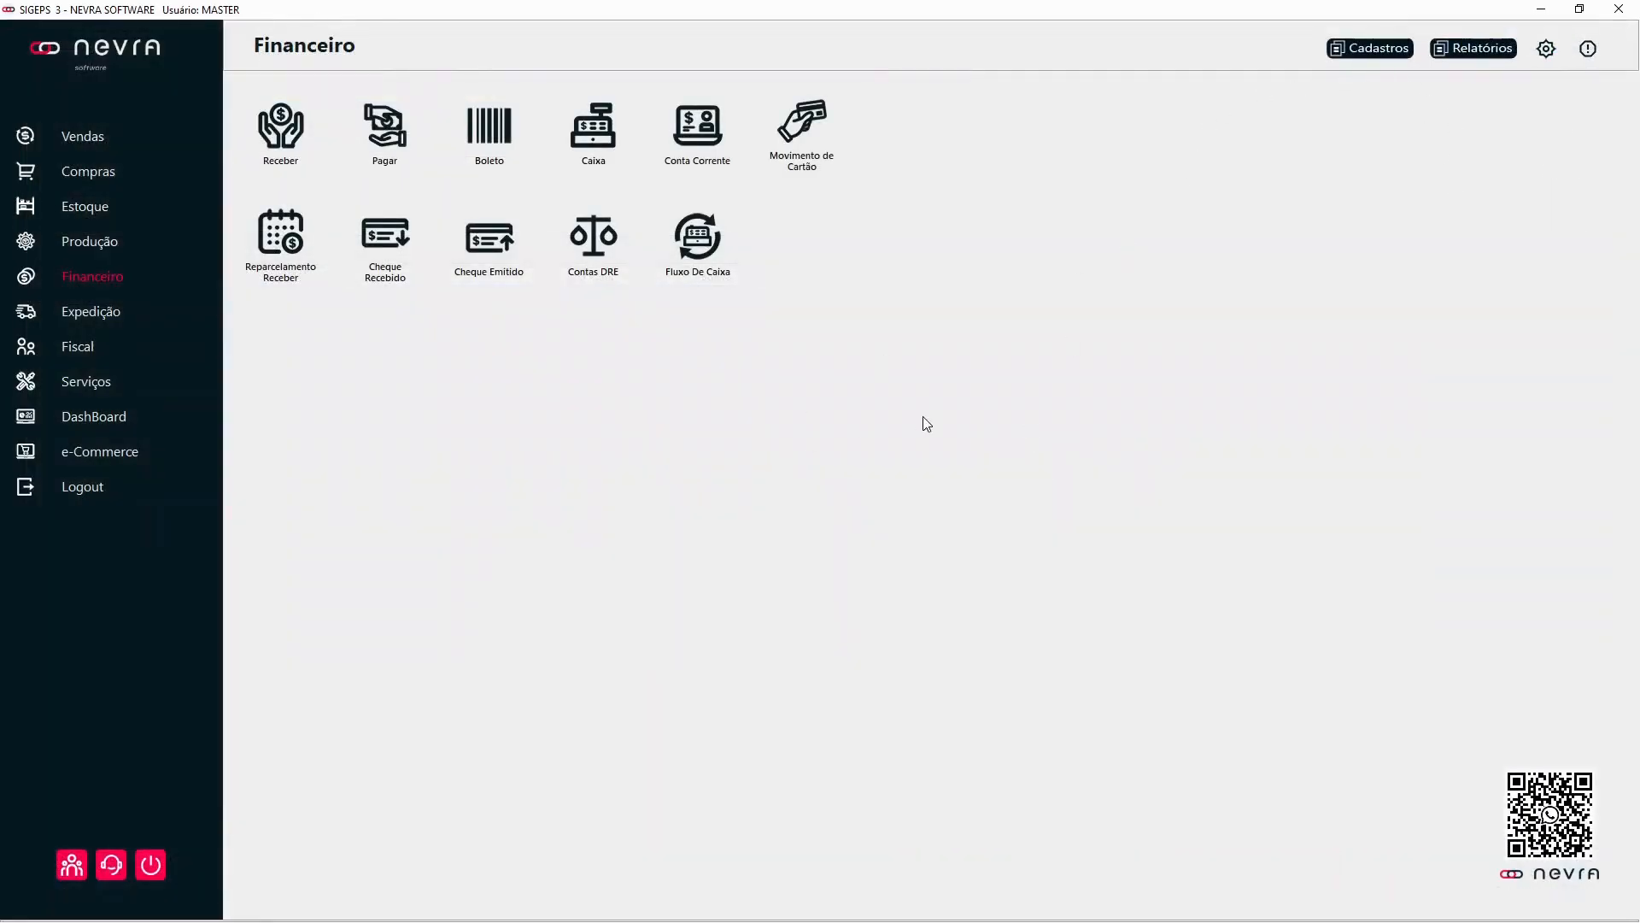
# Step: List all operation histories in the financial registers and adjust the column widths to show Tipo de Movimento in full
pyautogui.click(1353, 49)
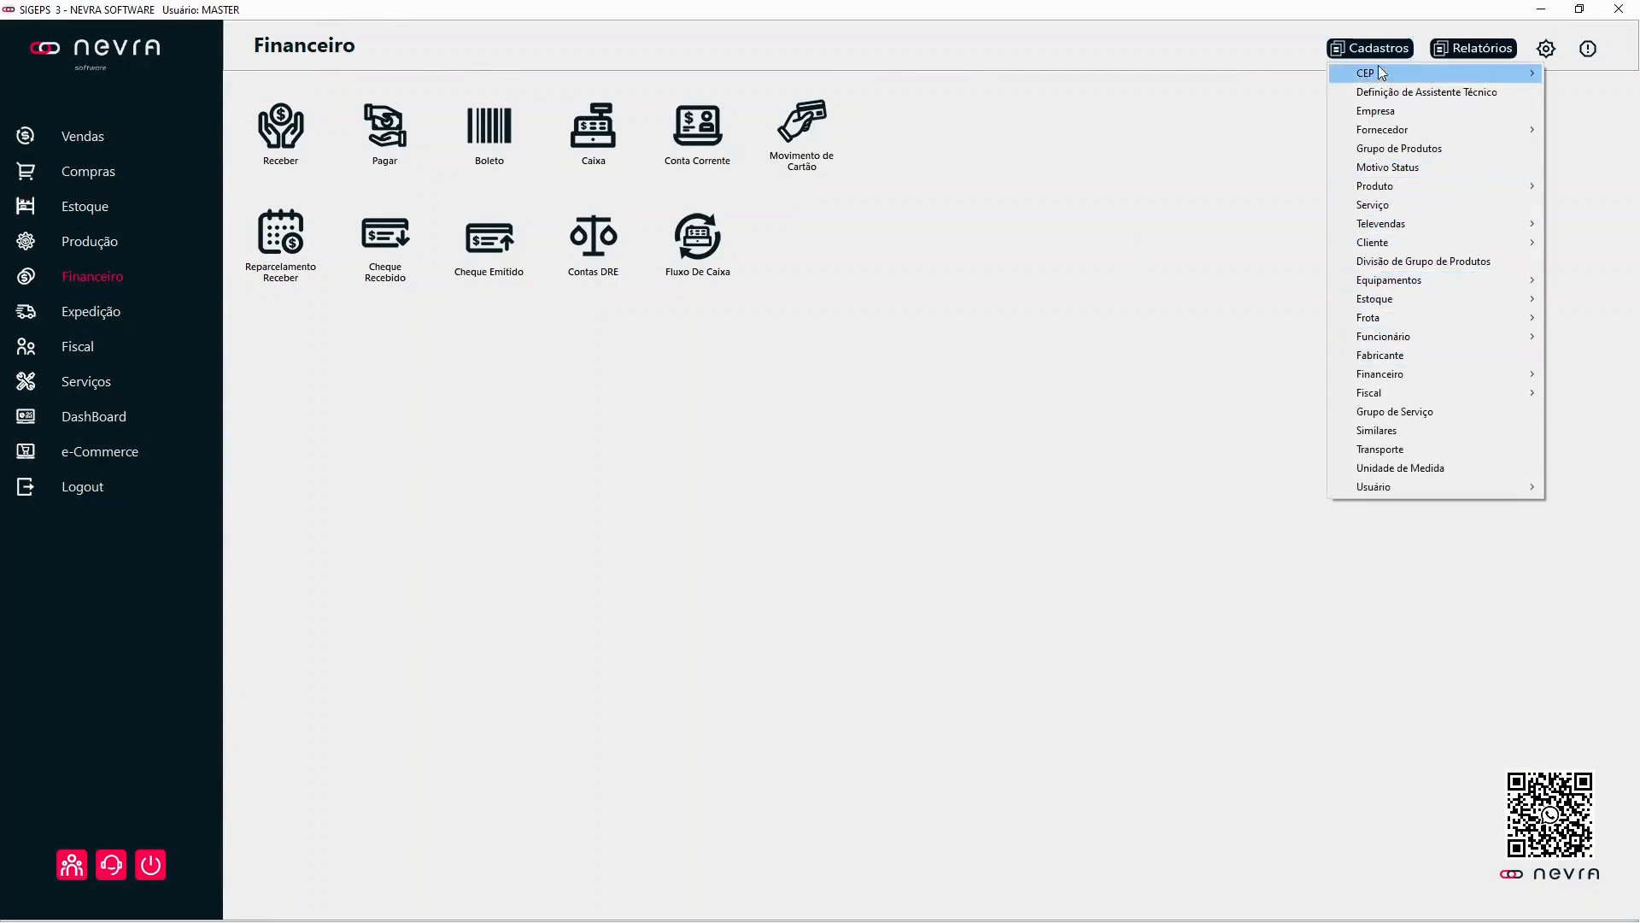
pyautogui.moveTo(1405, 376)
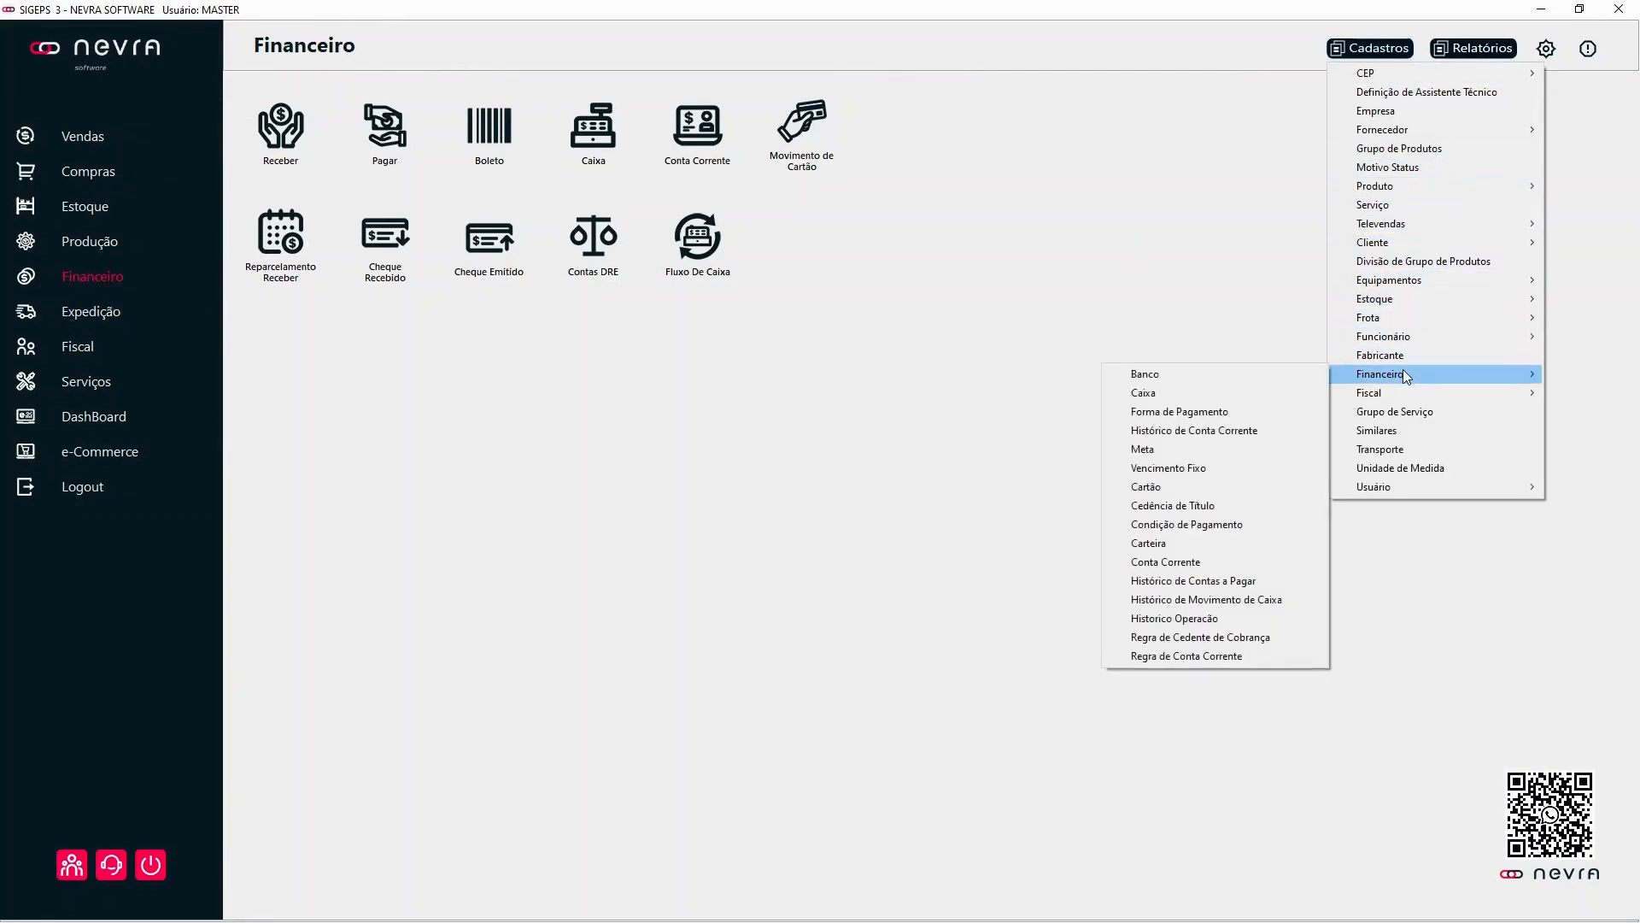
pyautogui.click(1184, 616)
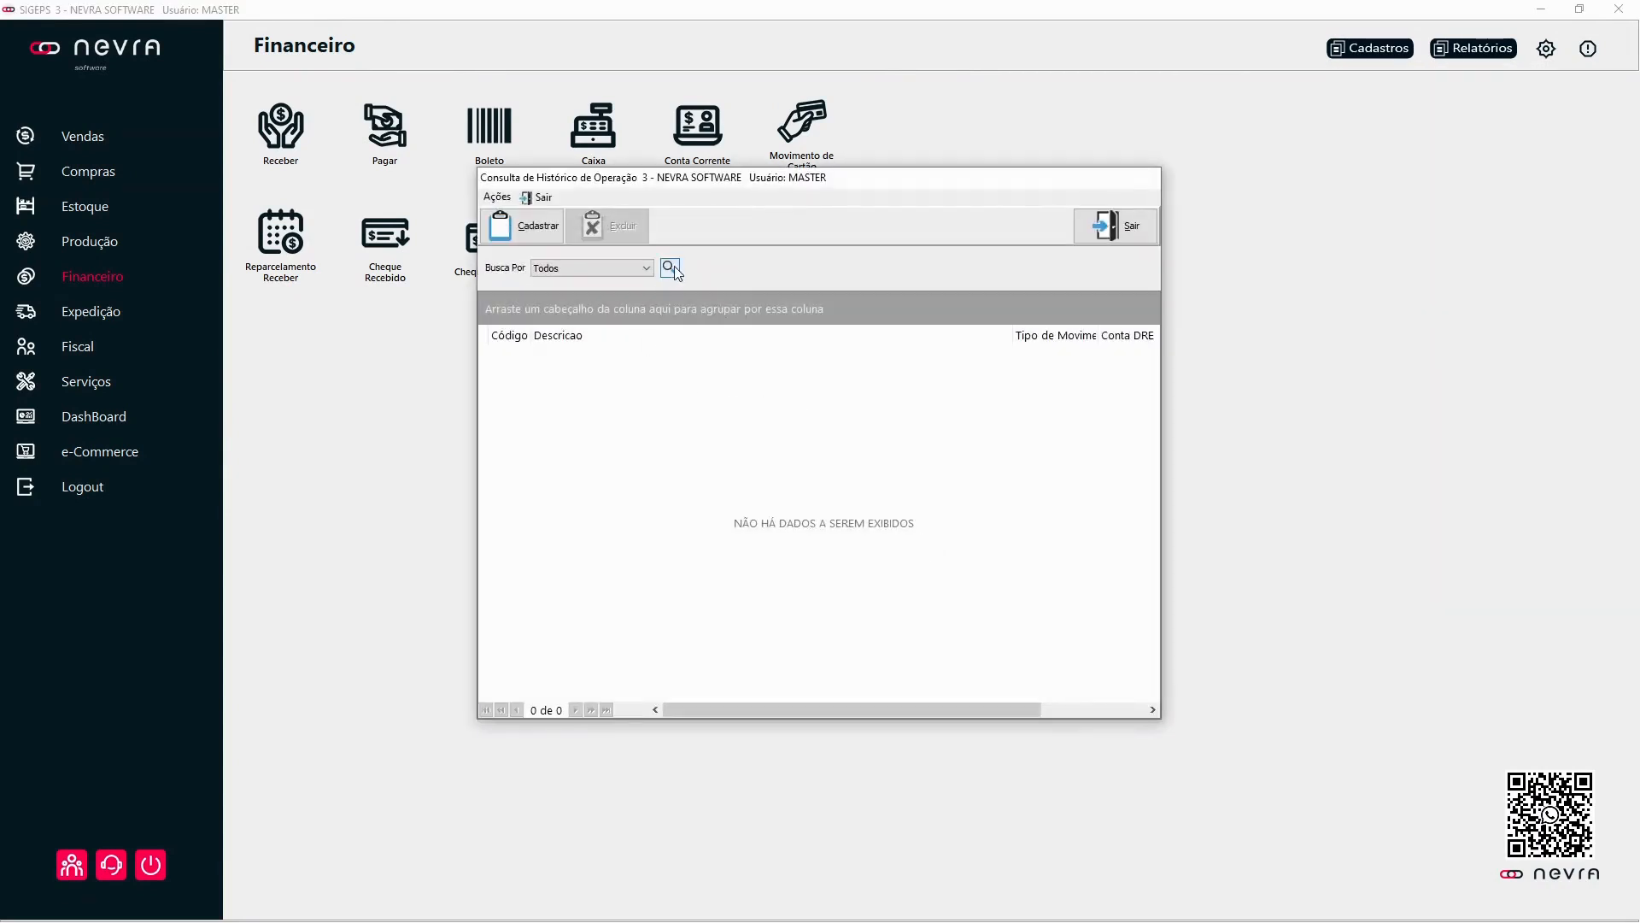
pyautogui.click(669, 268)
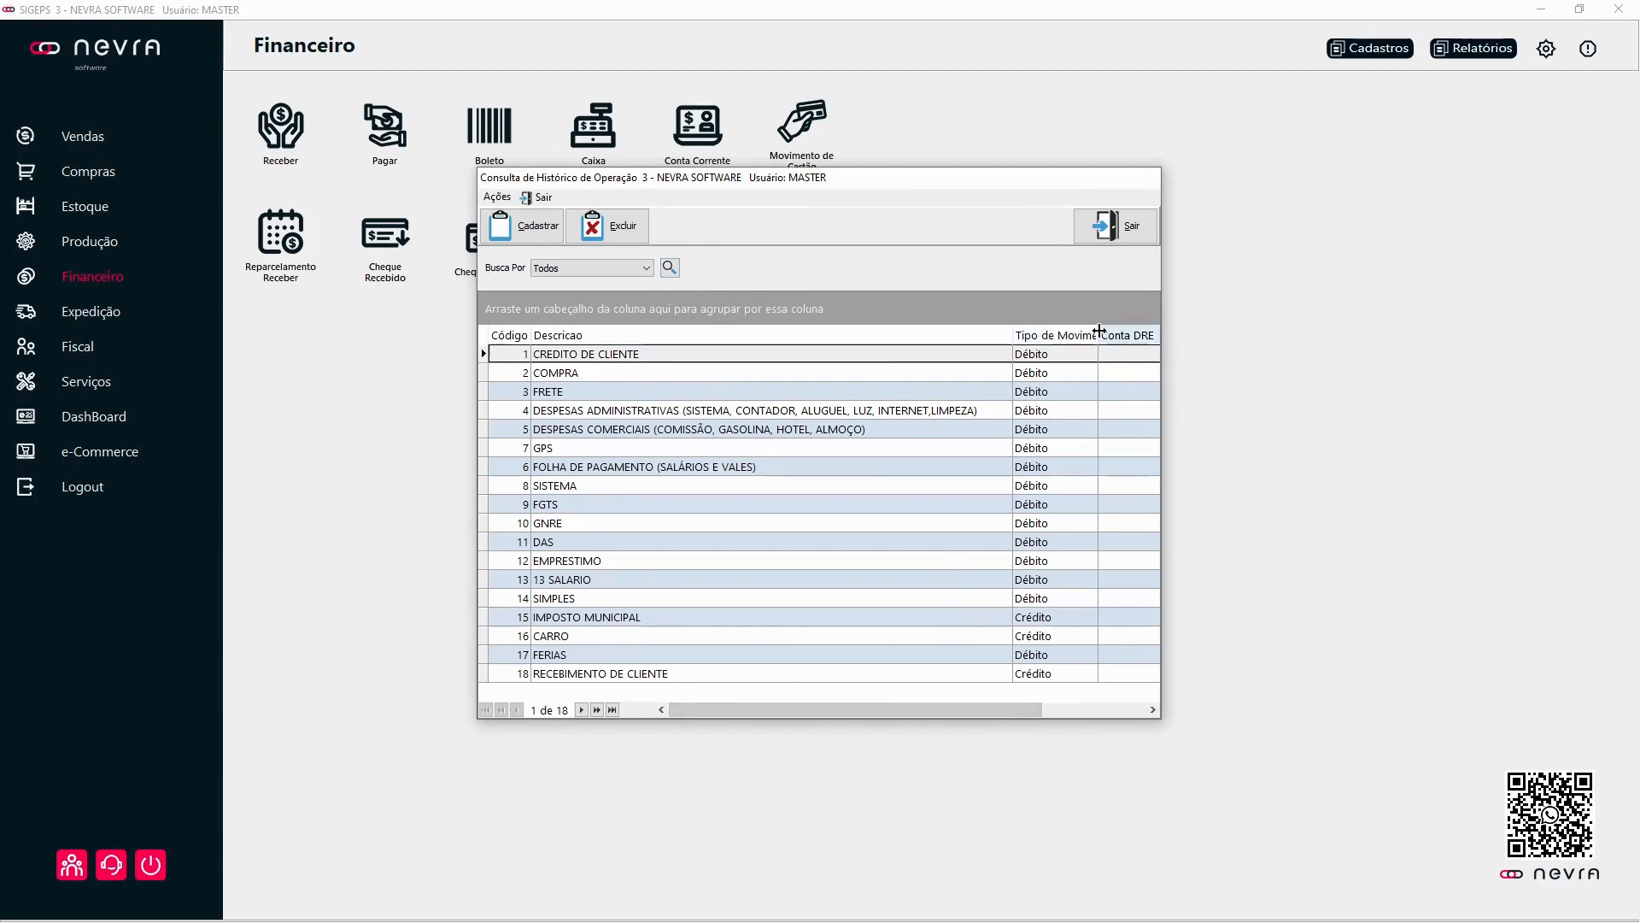
pyautogui.moveTo(1098, 335); pyautogui.dragTo(1115, 358)
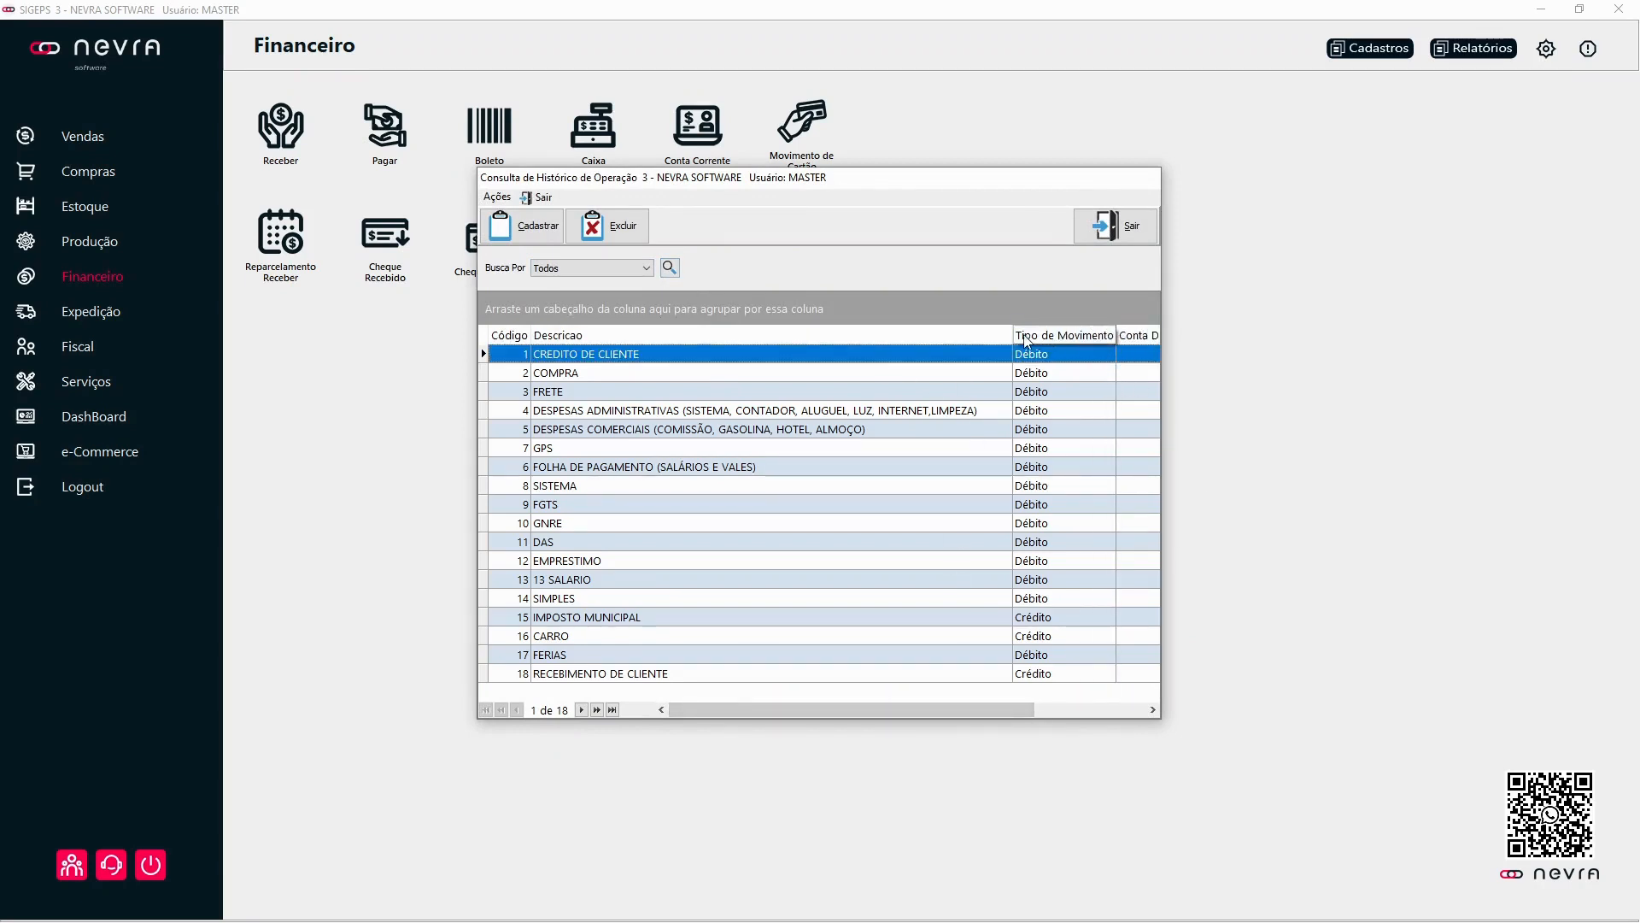
pyautogui.moveTo(1012, 333); pyautogui.dragTo(992, 332)
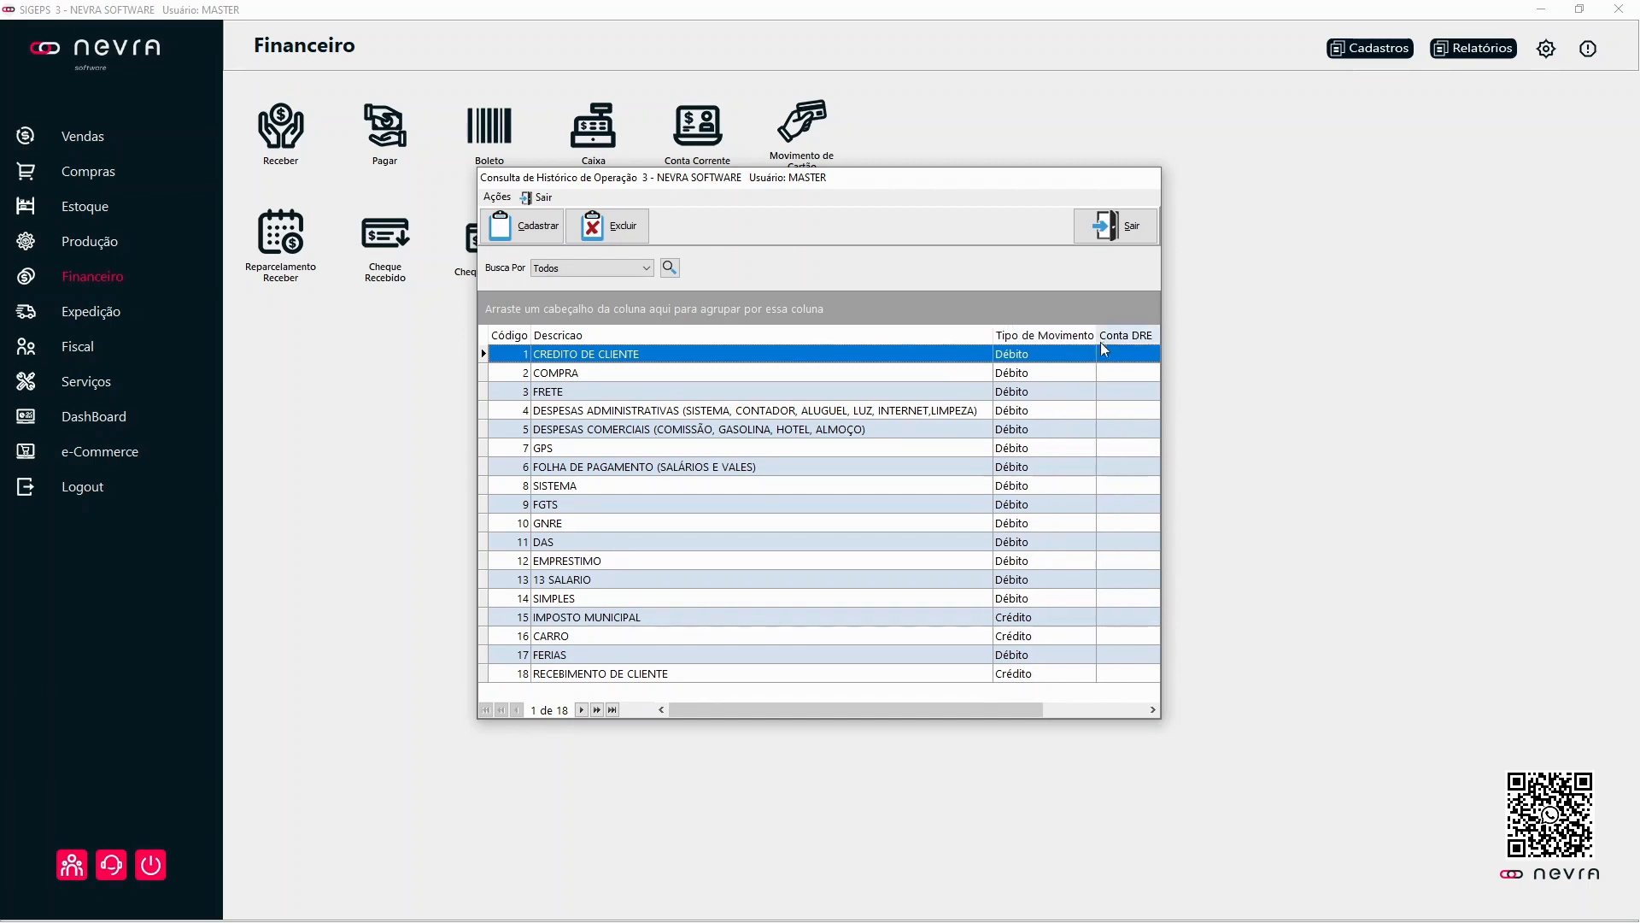
pyautogui.moveTo(1096, 334); pyautogui.dragTo(1102, 334)
# Step: Examine which operation histories are Débito and which are Crédito in the Tipo de Movimento column
pyautogui.click(1051, 410)
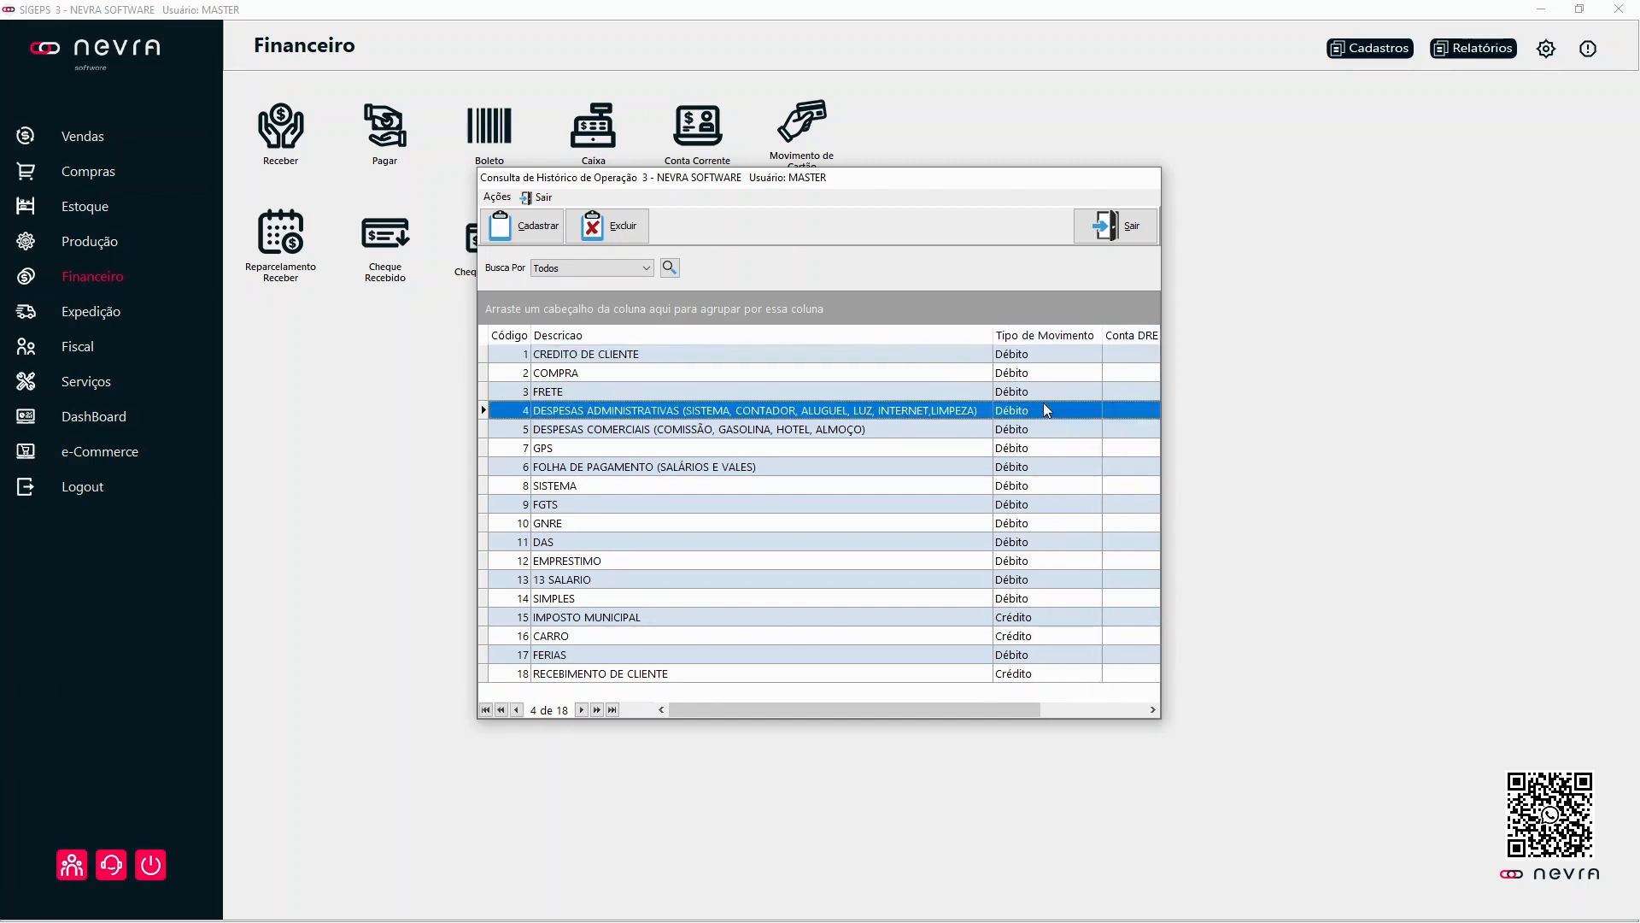
pyautogui.click(940, 354)
pyautogui.click(889, 392)
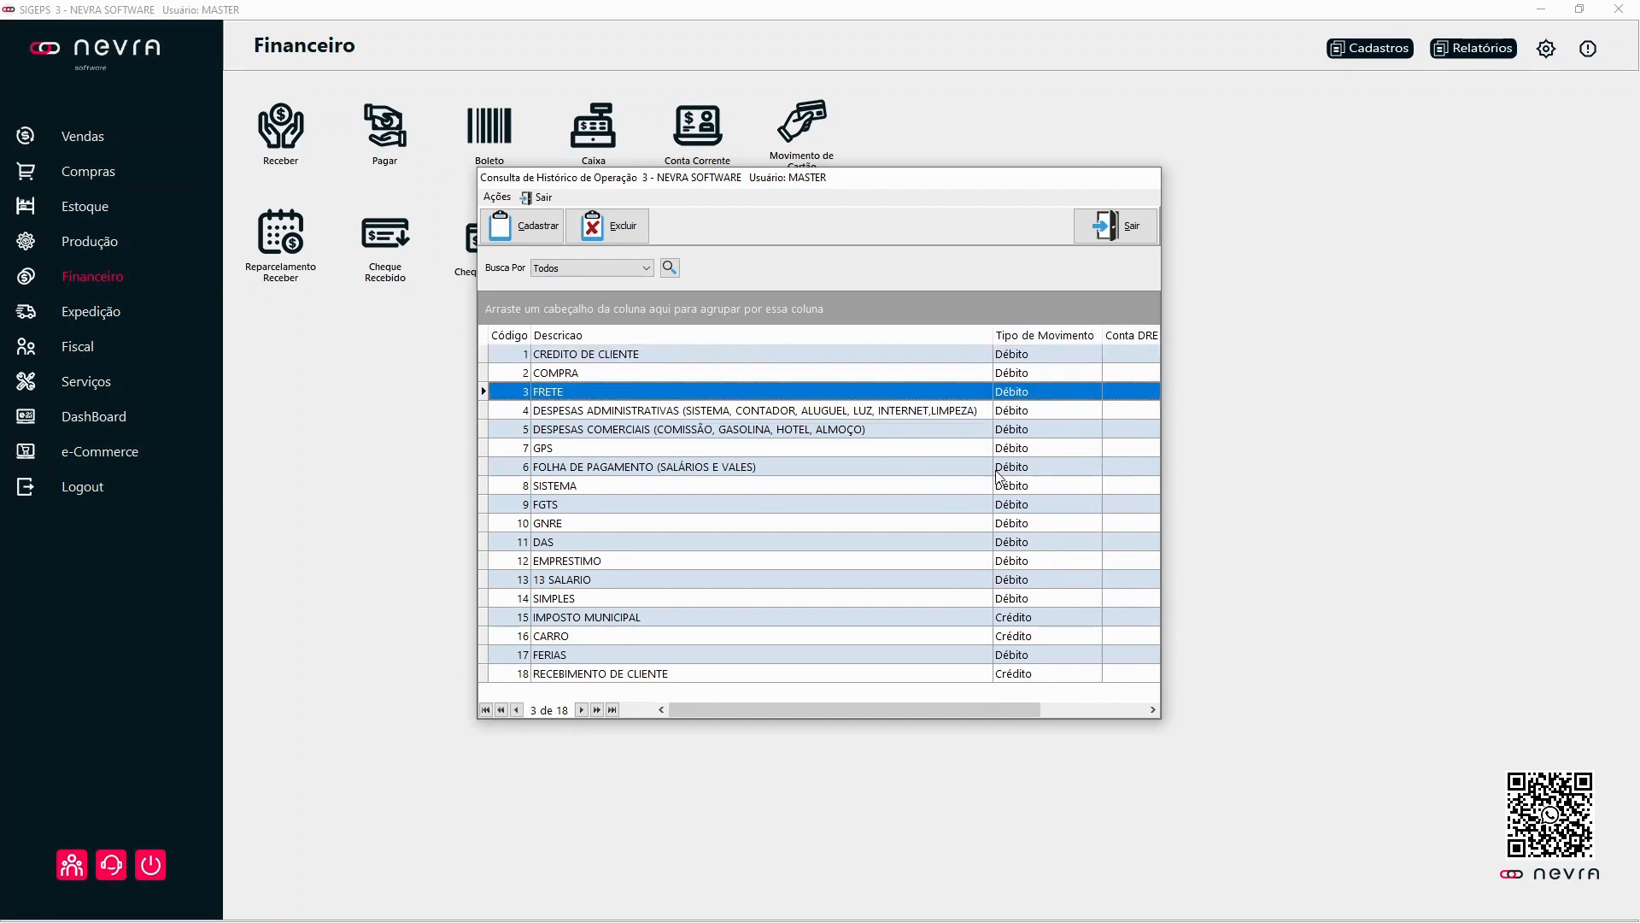
pyautogui.click(1029, 675)
pyautogui.click(1025, 637)
pyautogui.click(1025, 617)
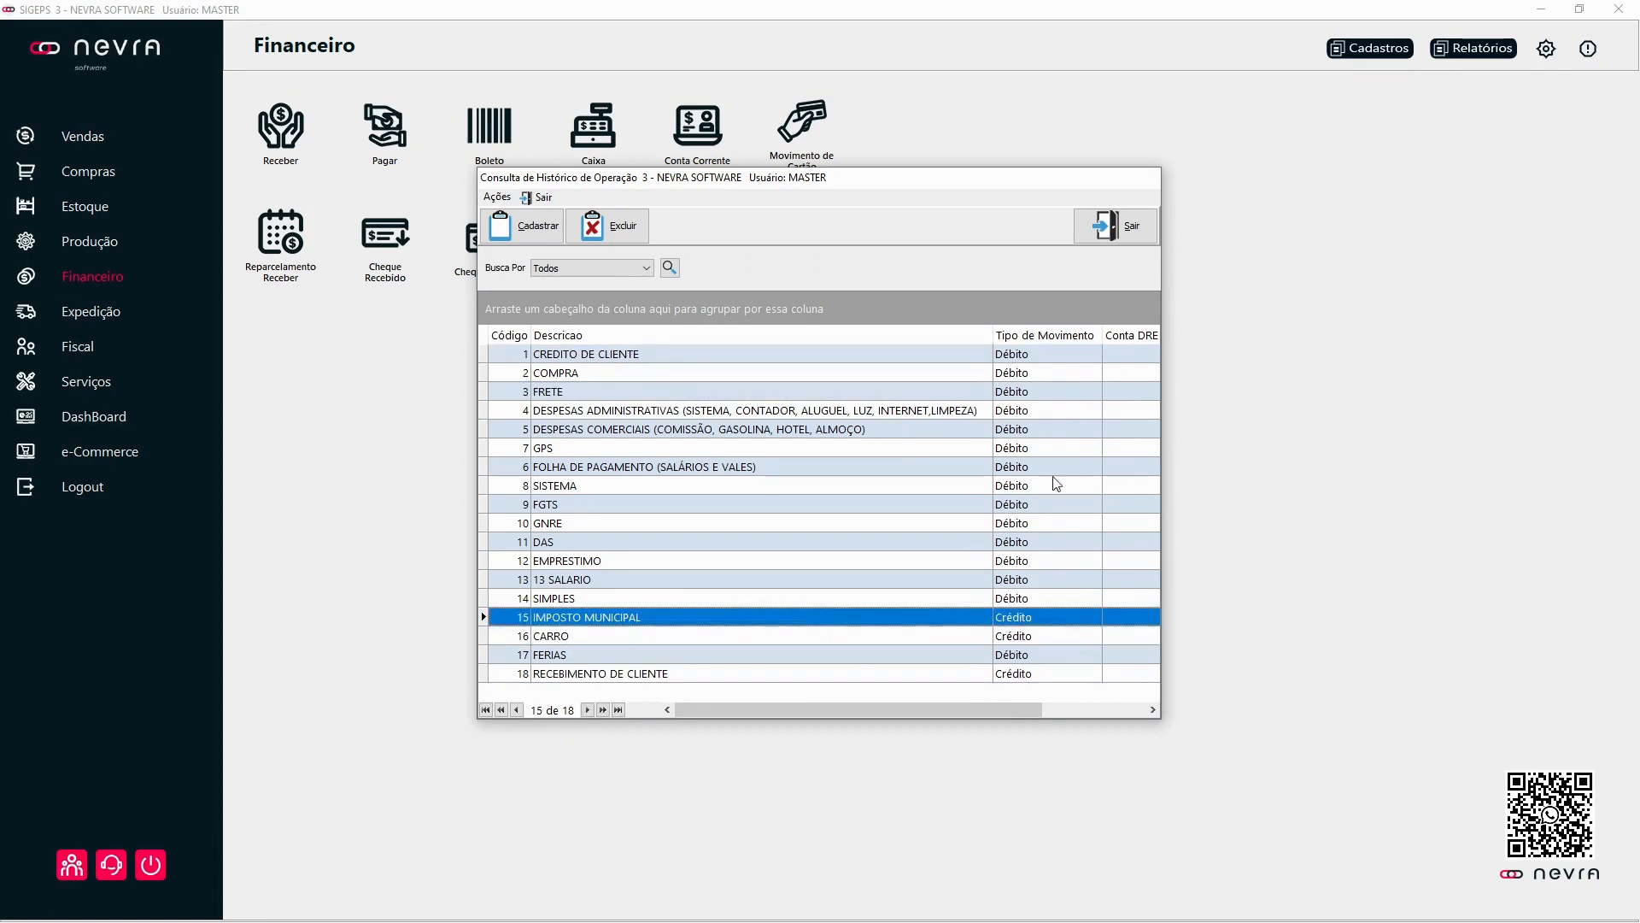
# Step: Start a new operation history, compare the two account types and choose Contas a Receber (Crédito)
pyautogui.click(523, 227)
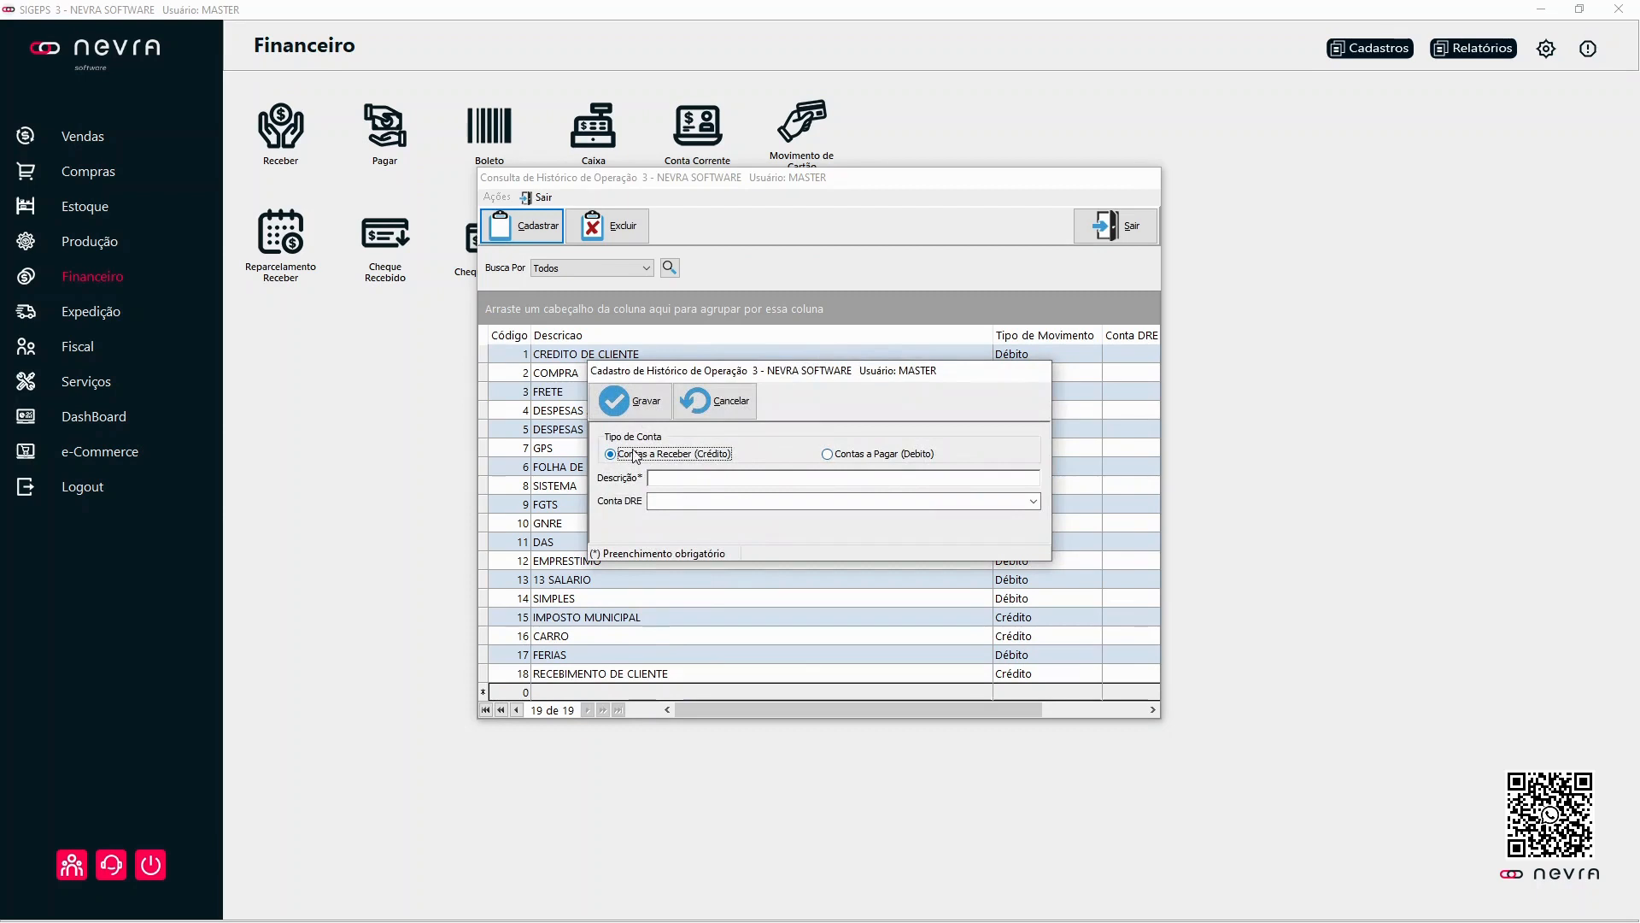
pyautogui.click(919, 457)
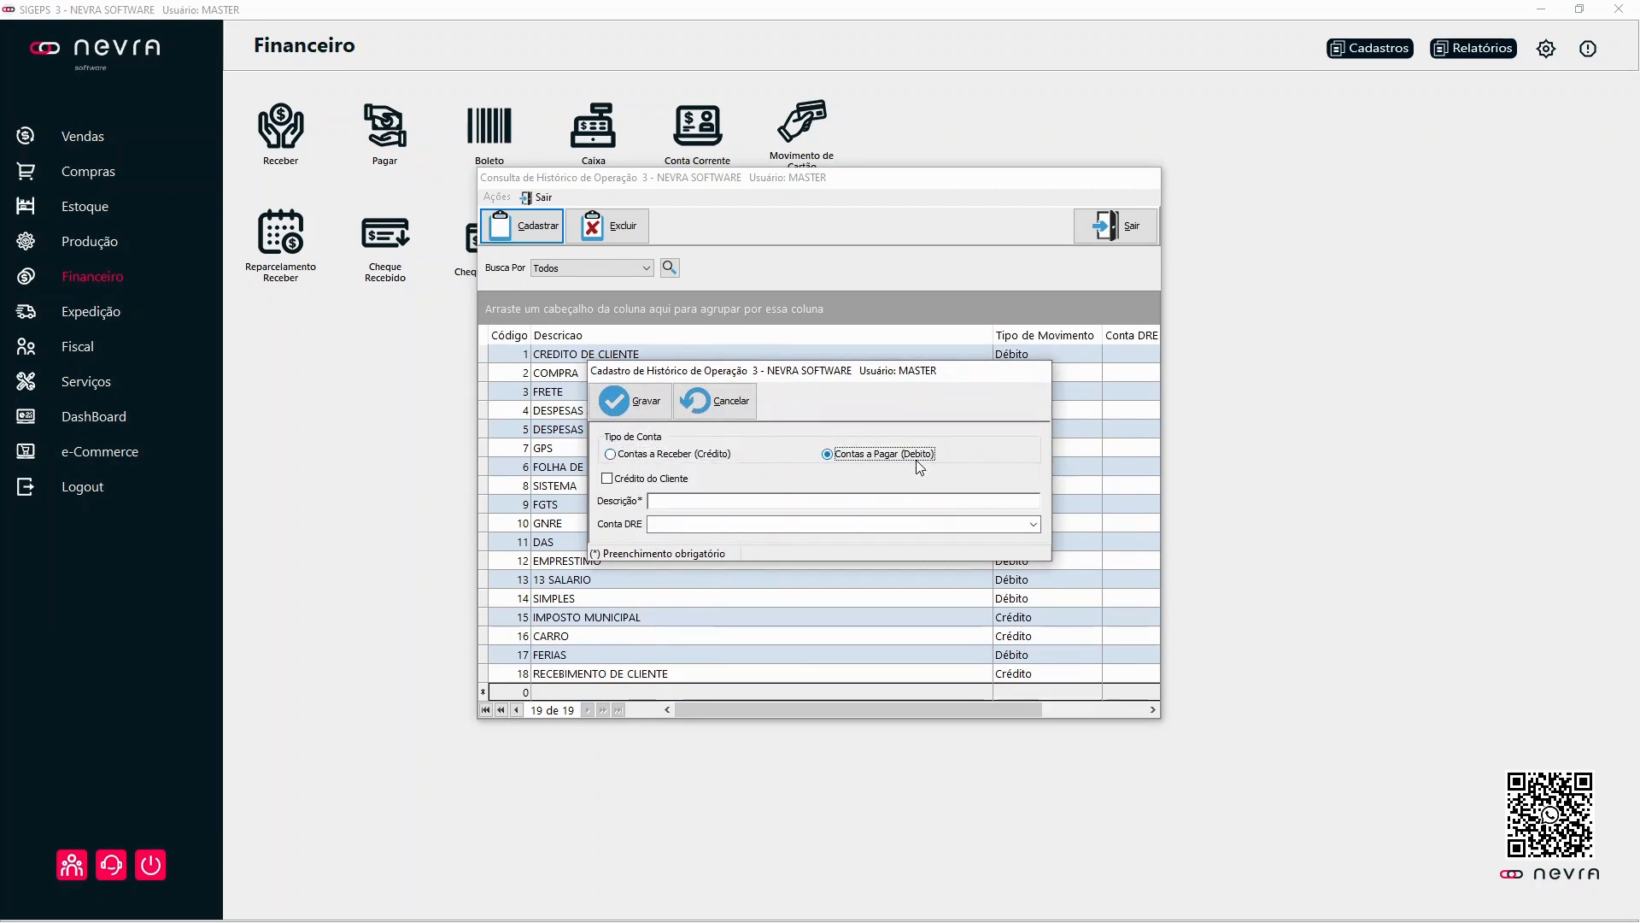
pyautogui.click(712, 466)
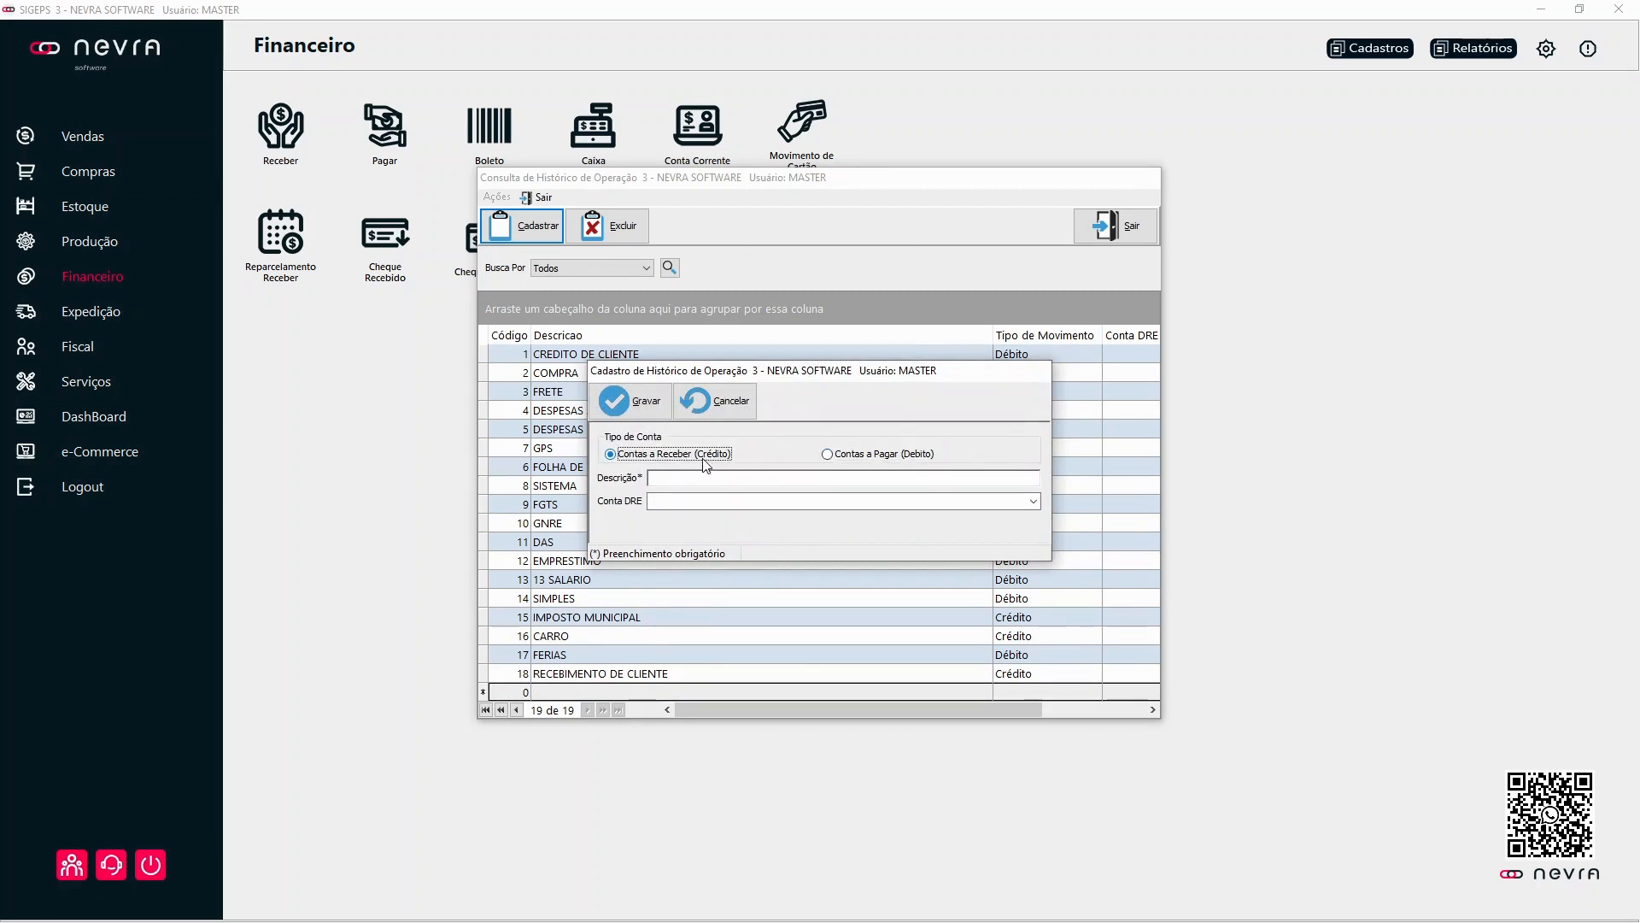
pyautogui.click(830, 460)
pyautogui.click(679, 456)
# Step: Describe the new operation history as RECEBIMENTO DE DUPLICATA NA LOJA, leave Conta DRE blank and save it
pyautogui.click(658, 481)
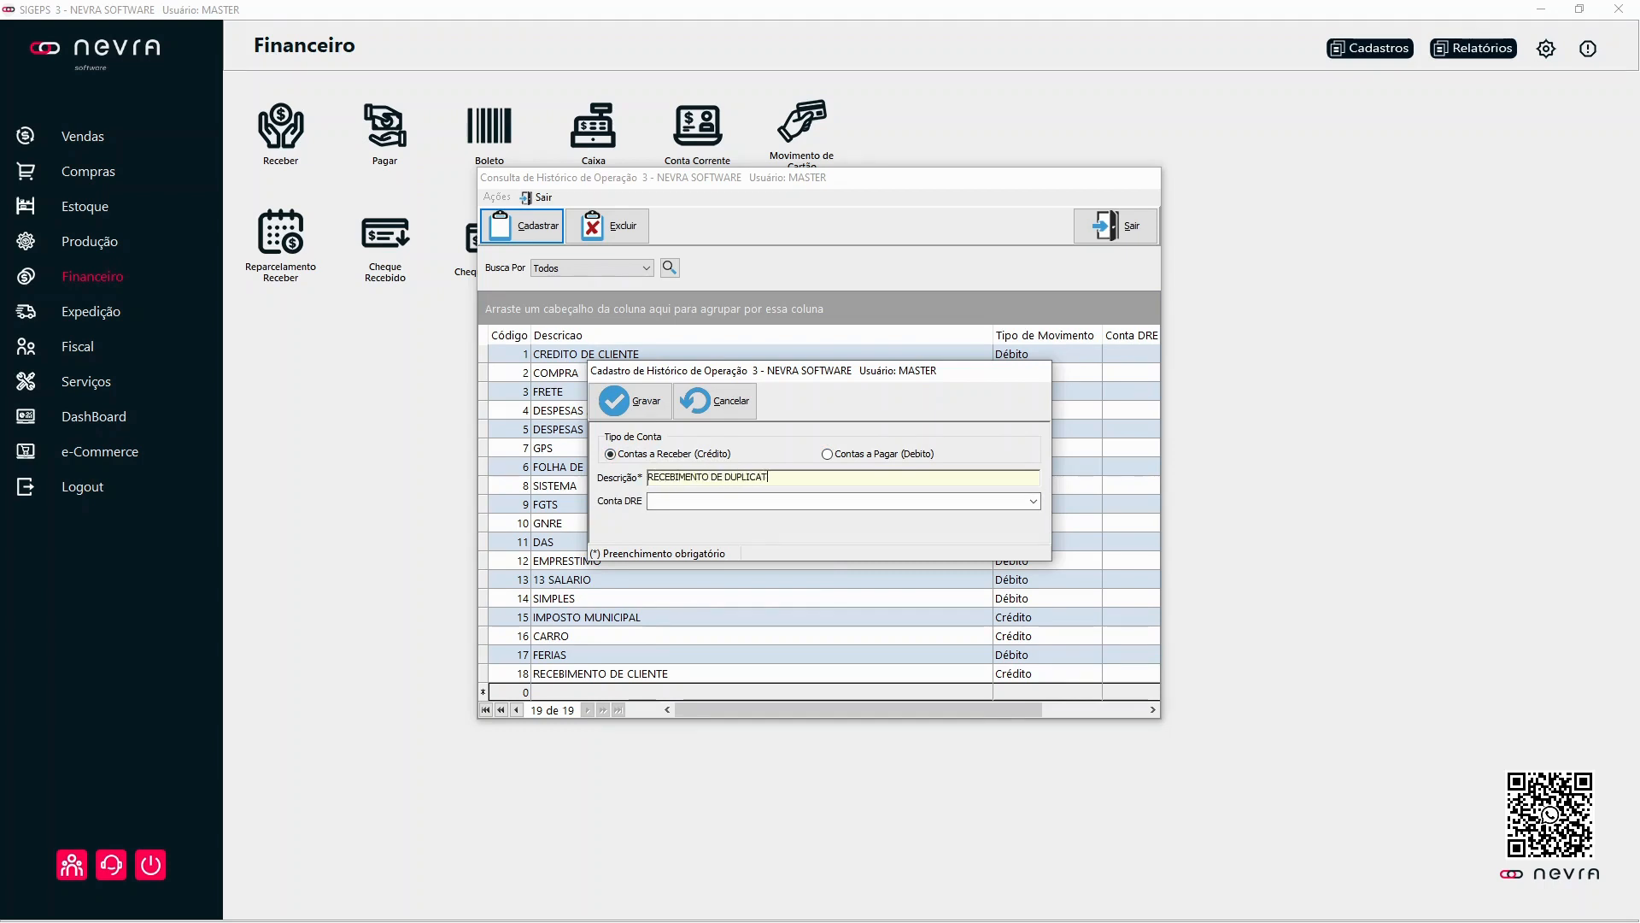
pyautogui.write('RECEBIMENTO DE DUPLICATA NA LOJA')
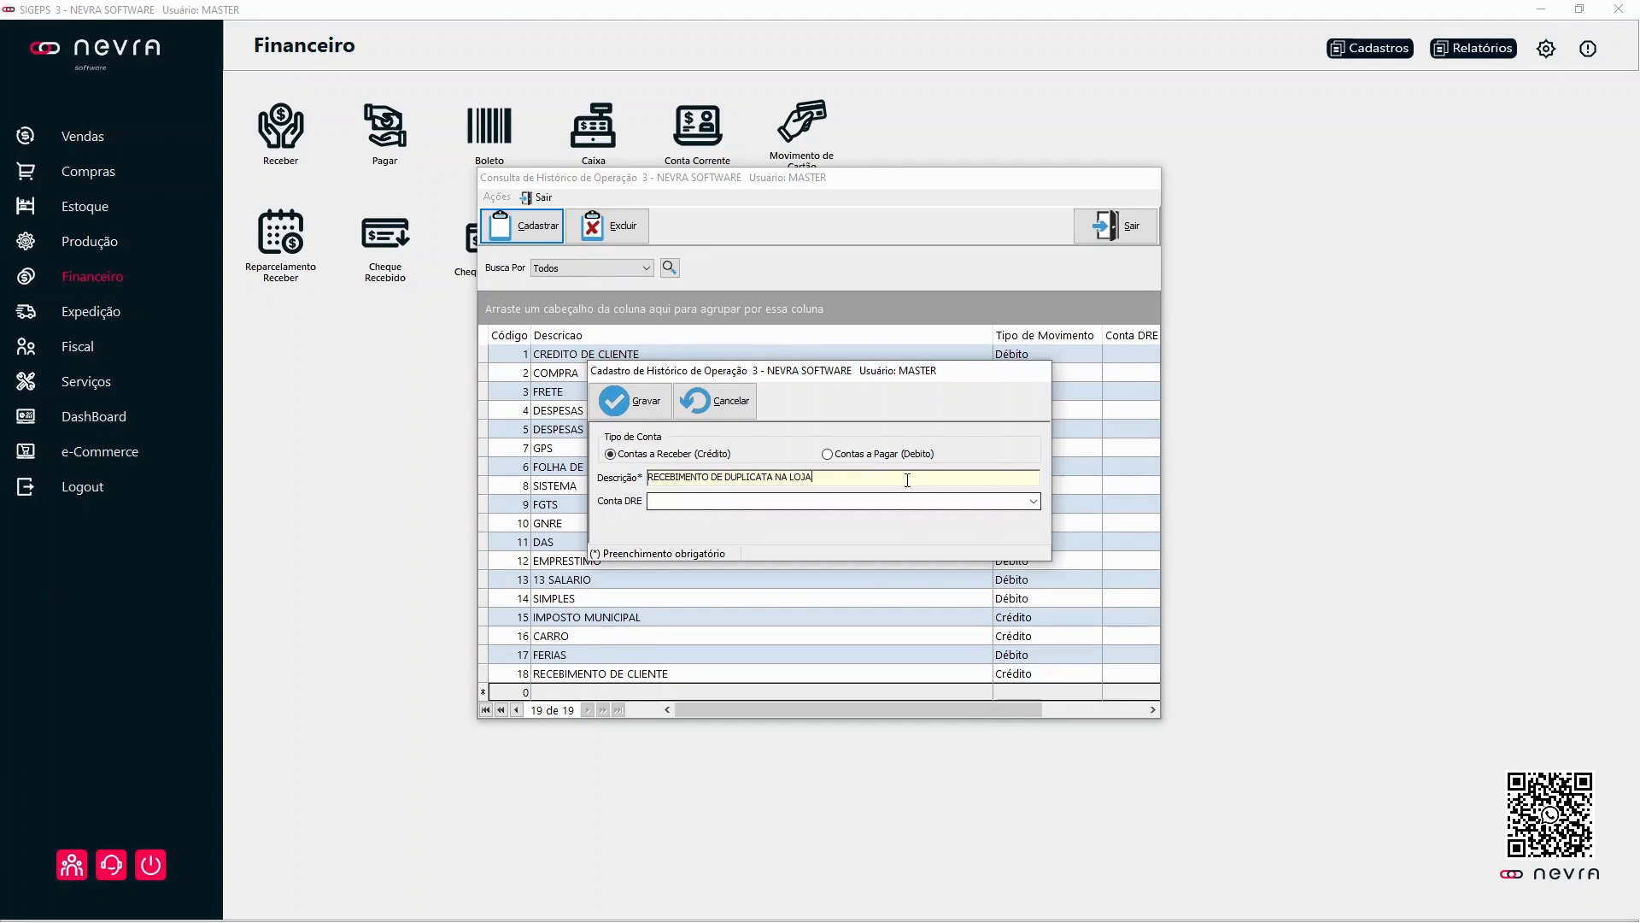
pyautogui.click(1034, 509)
pyautogui.click(1034, 502)
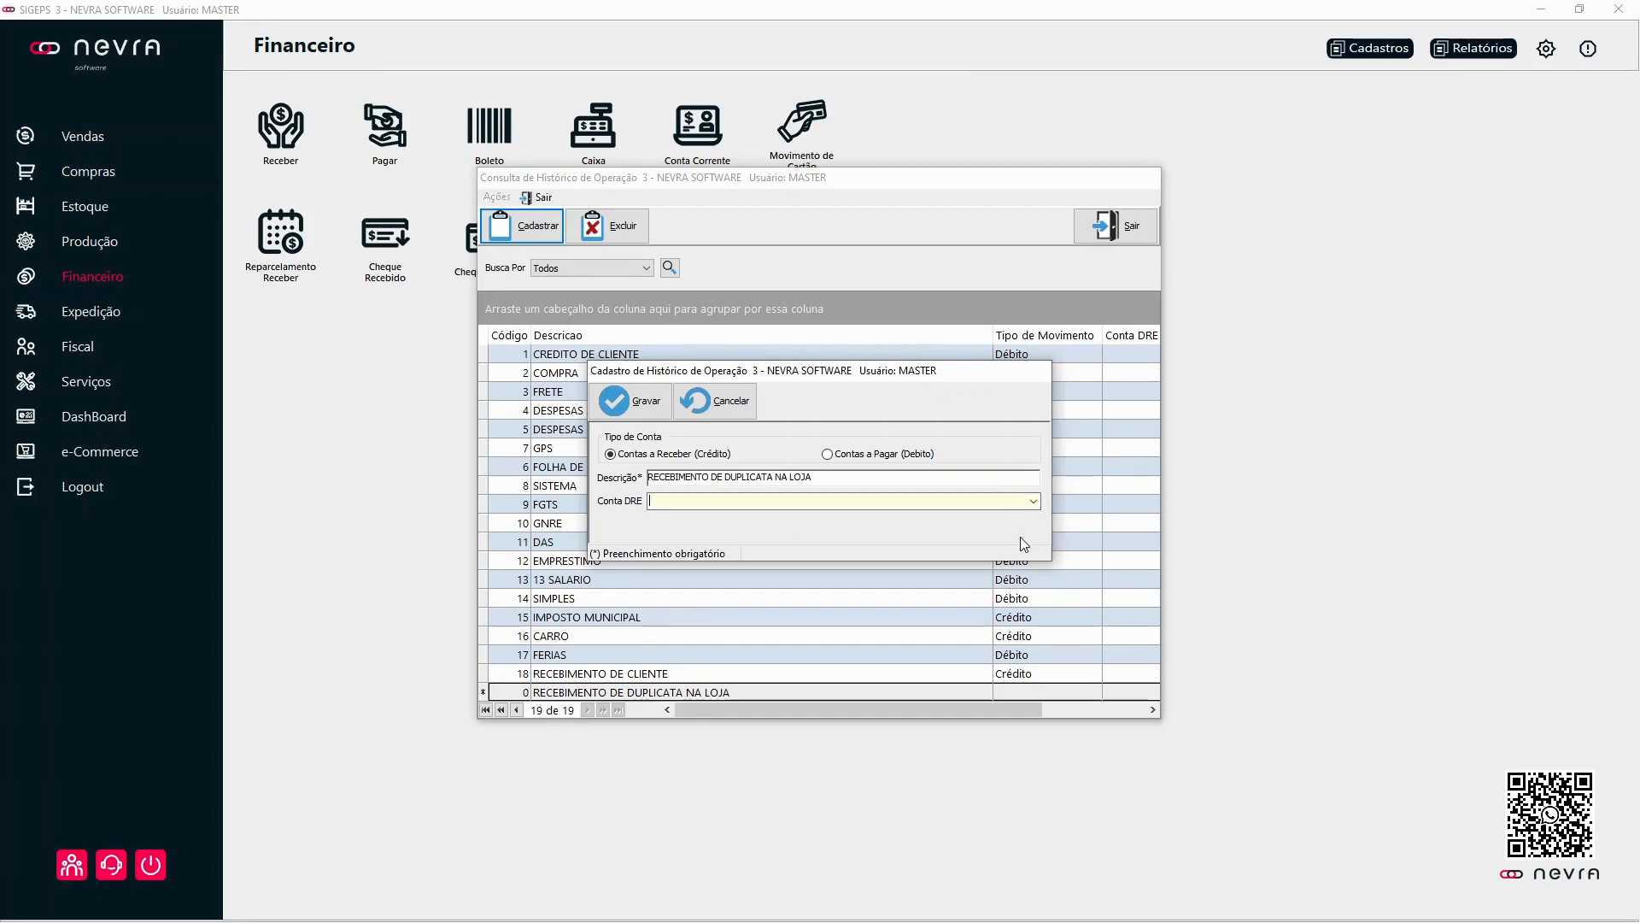
pyautogui.click(634, 411)
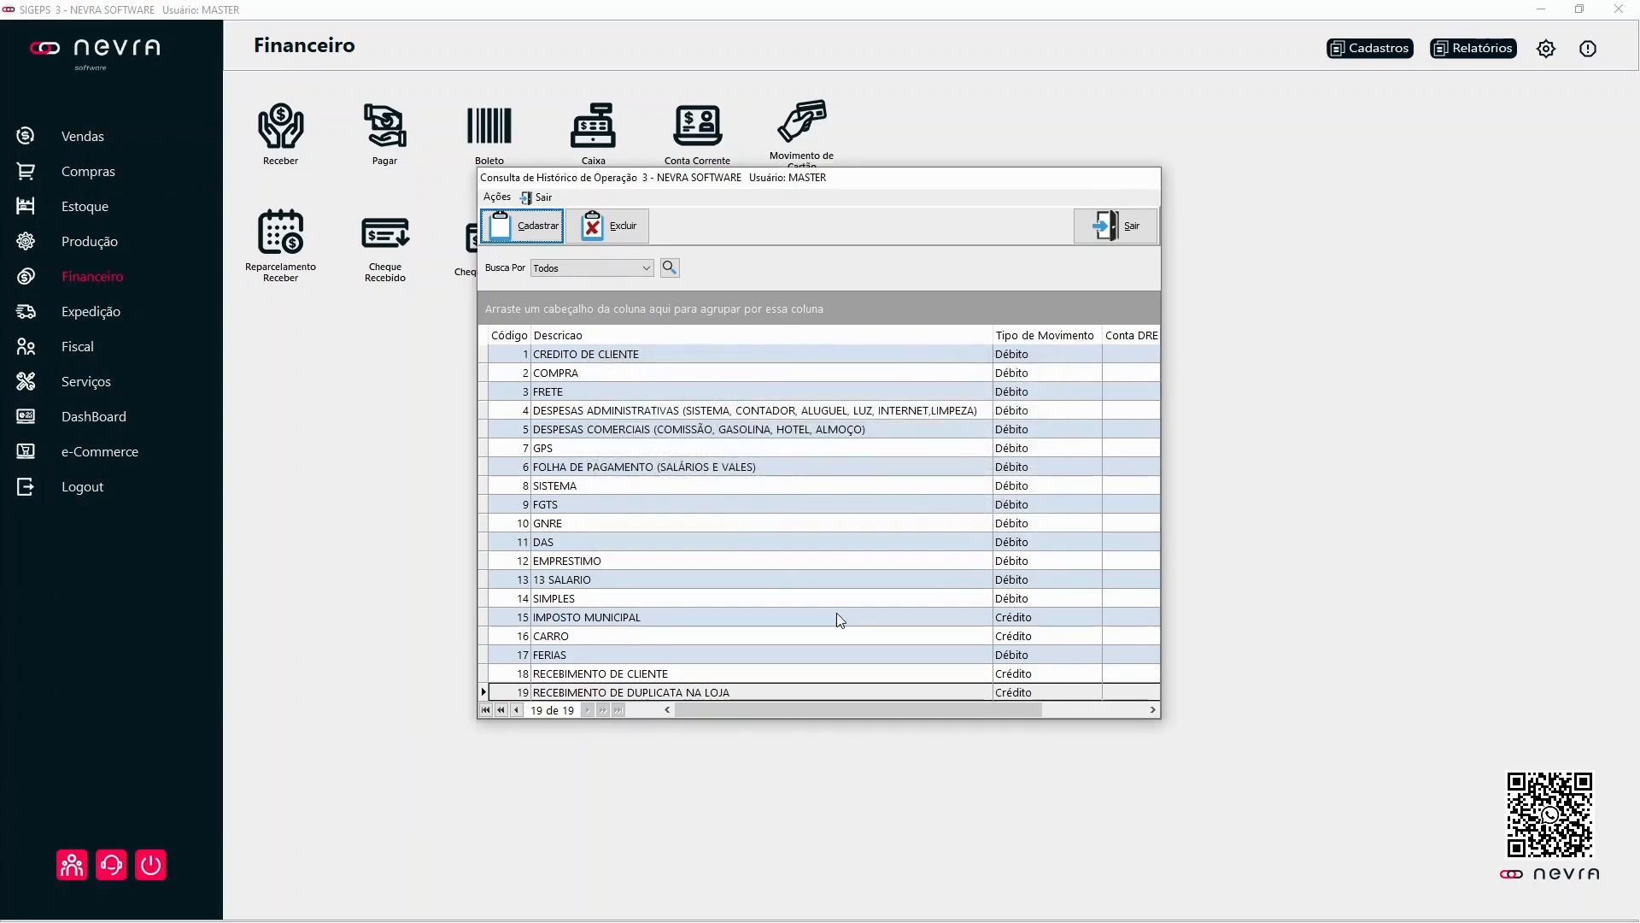
pyautogui.click(743, 694)
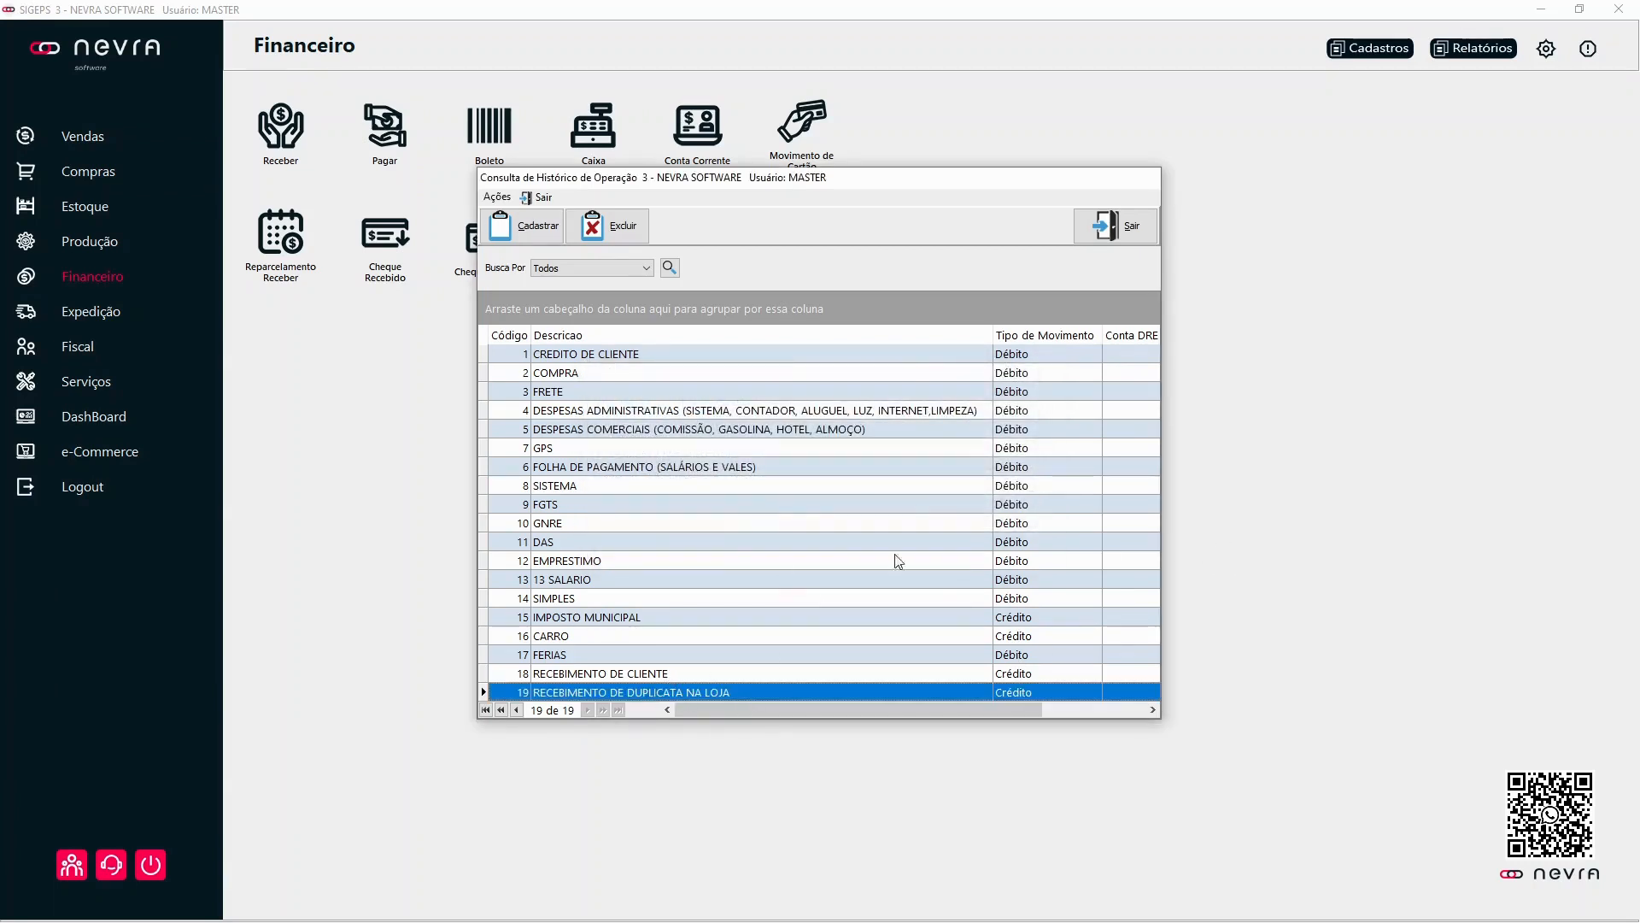
# Step: Check for RECEBIMENTO DE DUPLICATA NA LOJA among the Historico OP options of a new receivable entry, discard the entry and close the query
pyautogui.click(1110, 226)
pyautogui.click(281, 128)
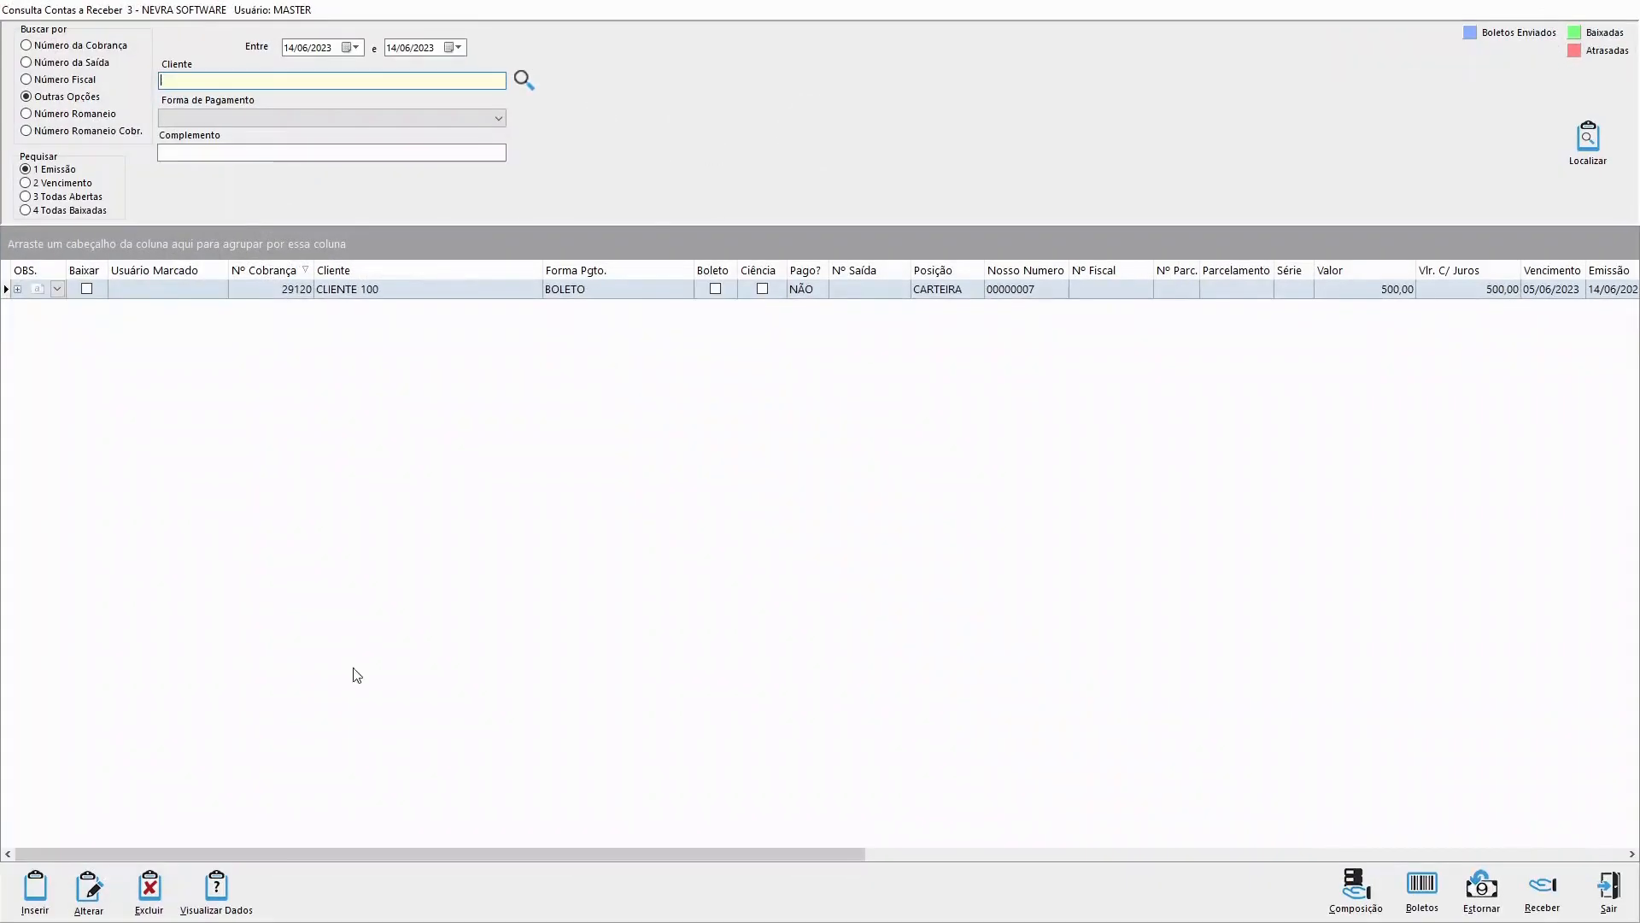
pyautogui.click(35, 888)
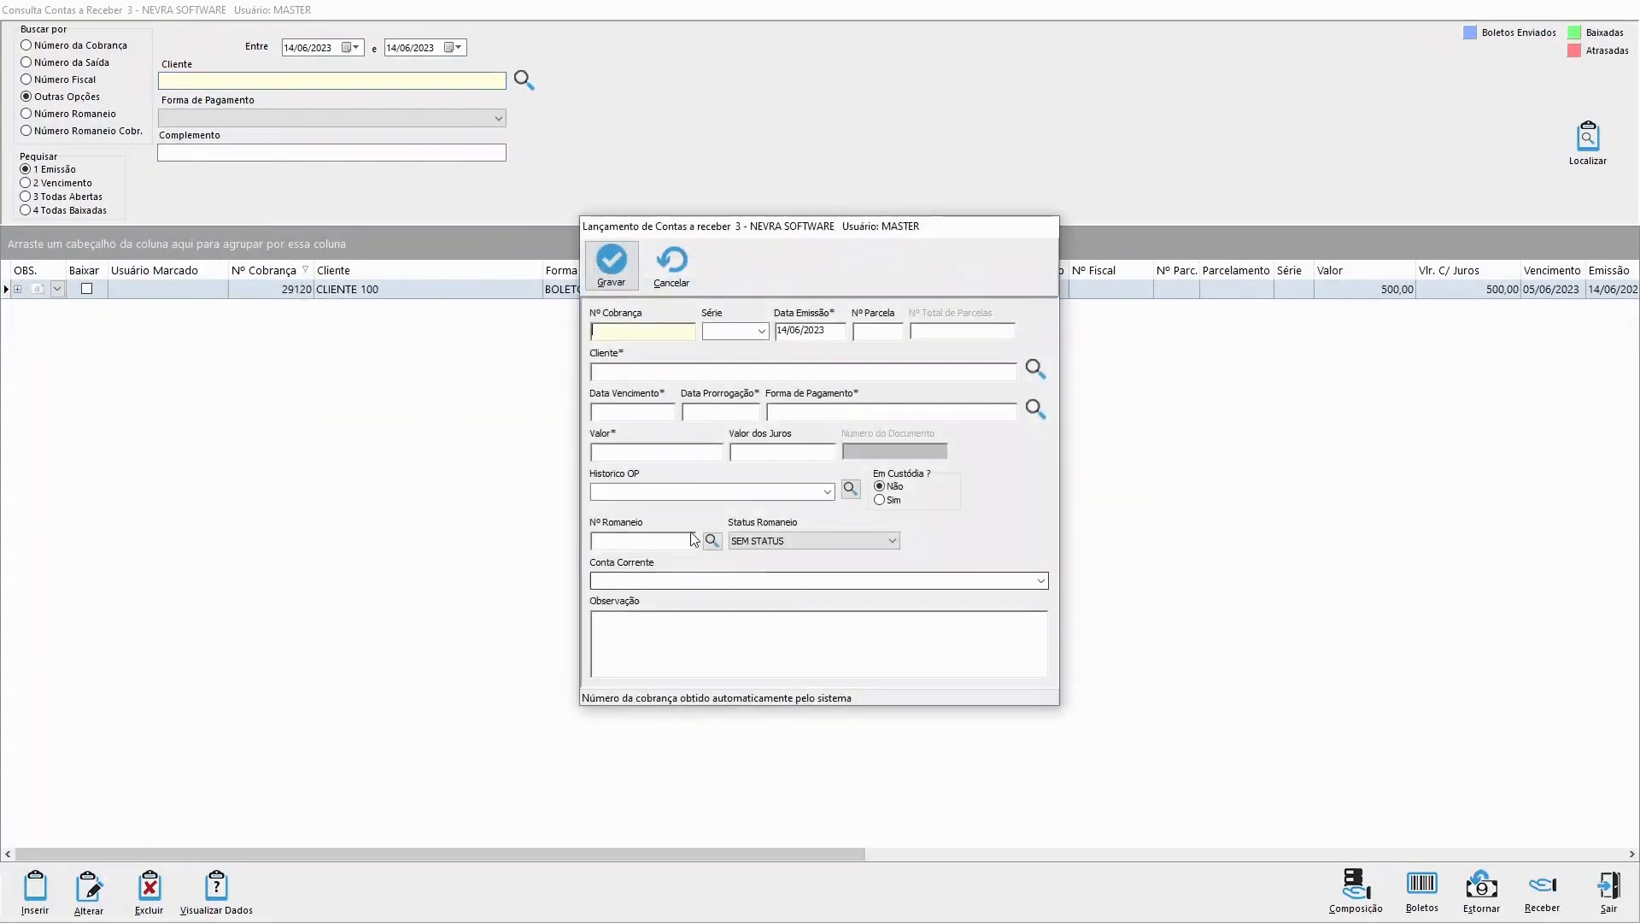
pyautogui.click(825, 492)
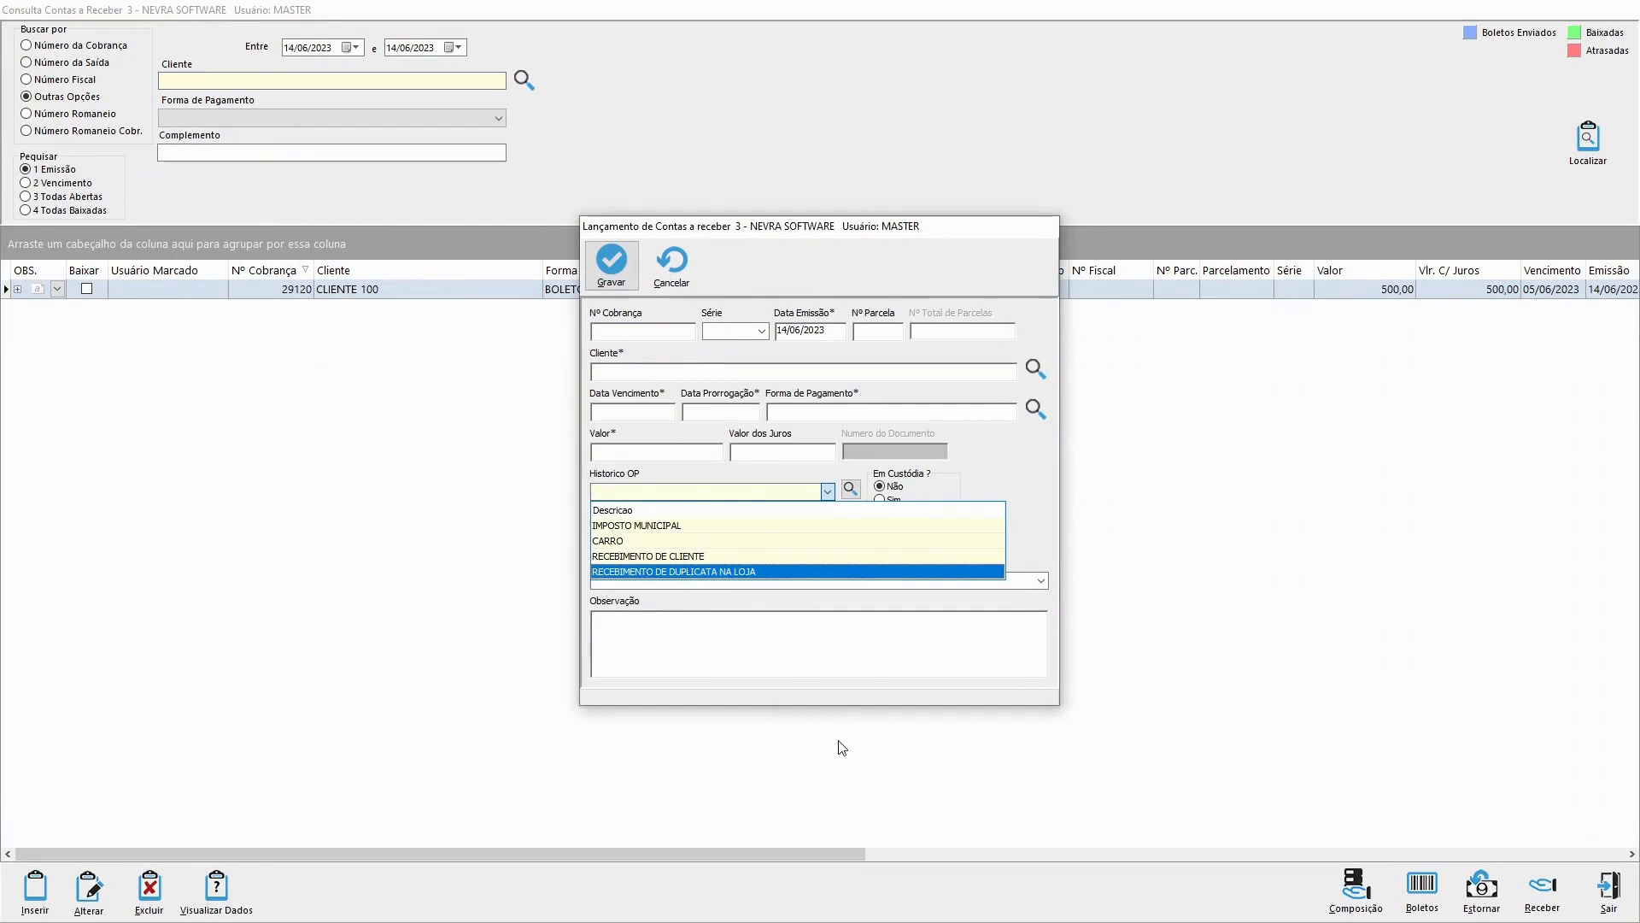
pyautogui.click(629, 282)
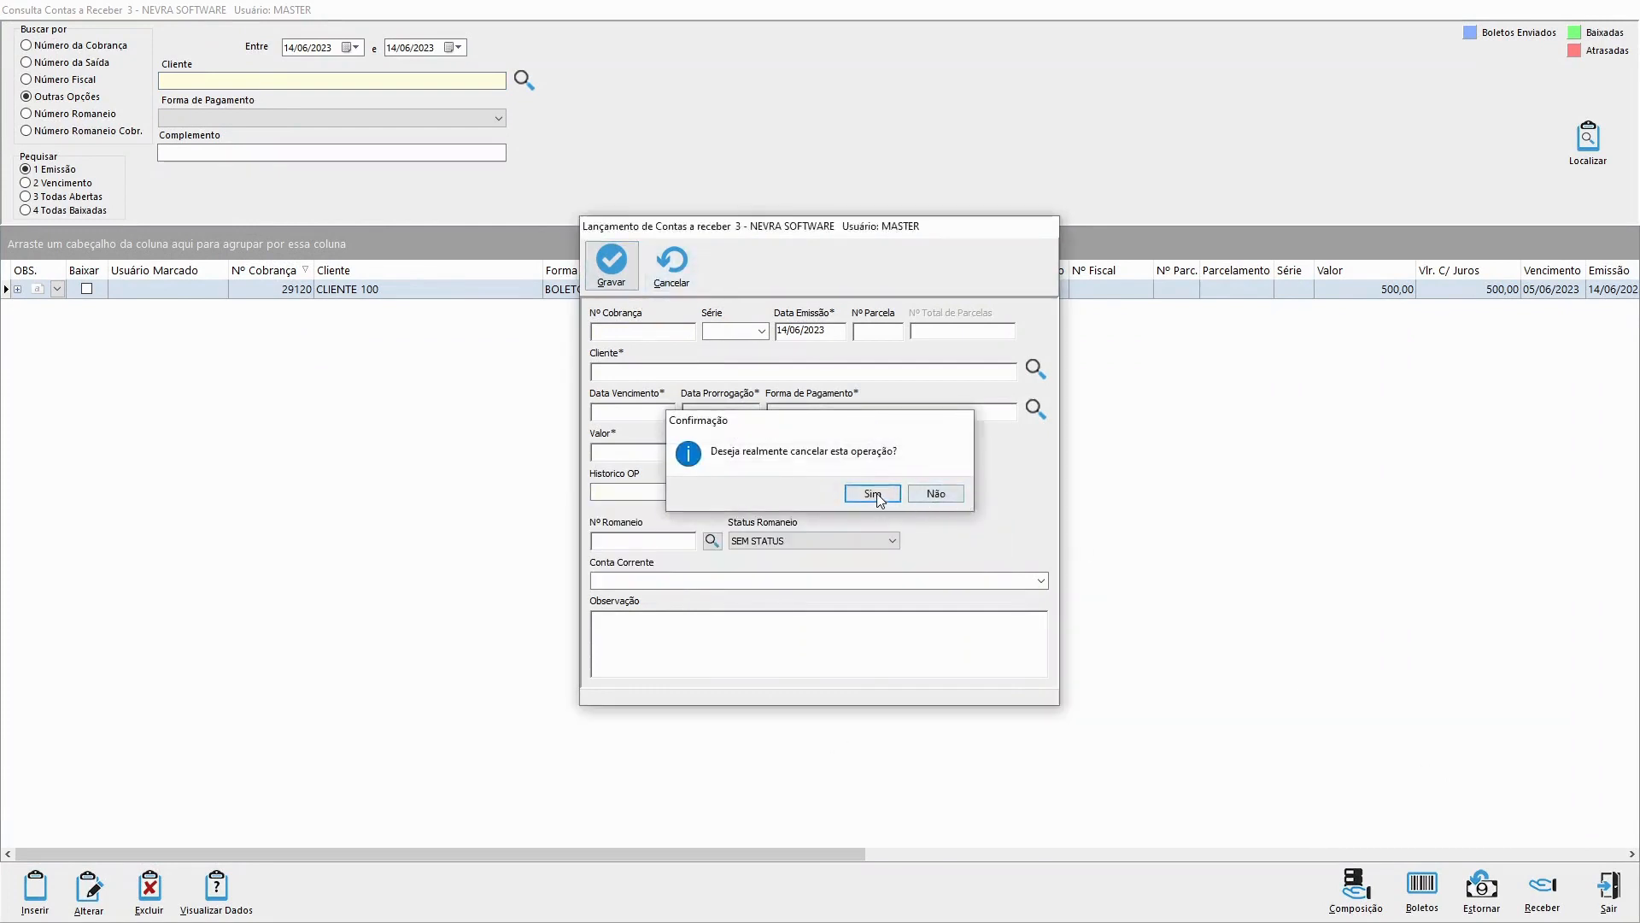
pyautogui.click(874, 497)
pyautogui.click(1608, 888)
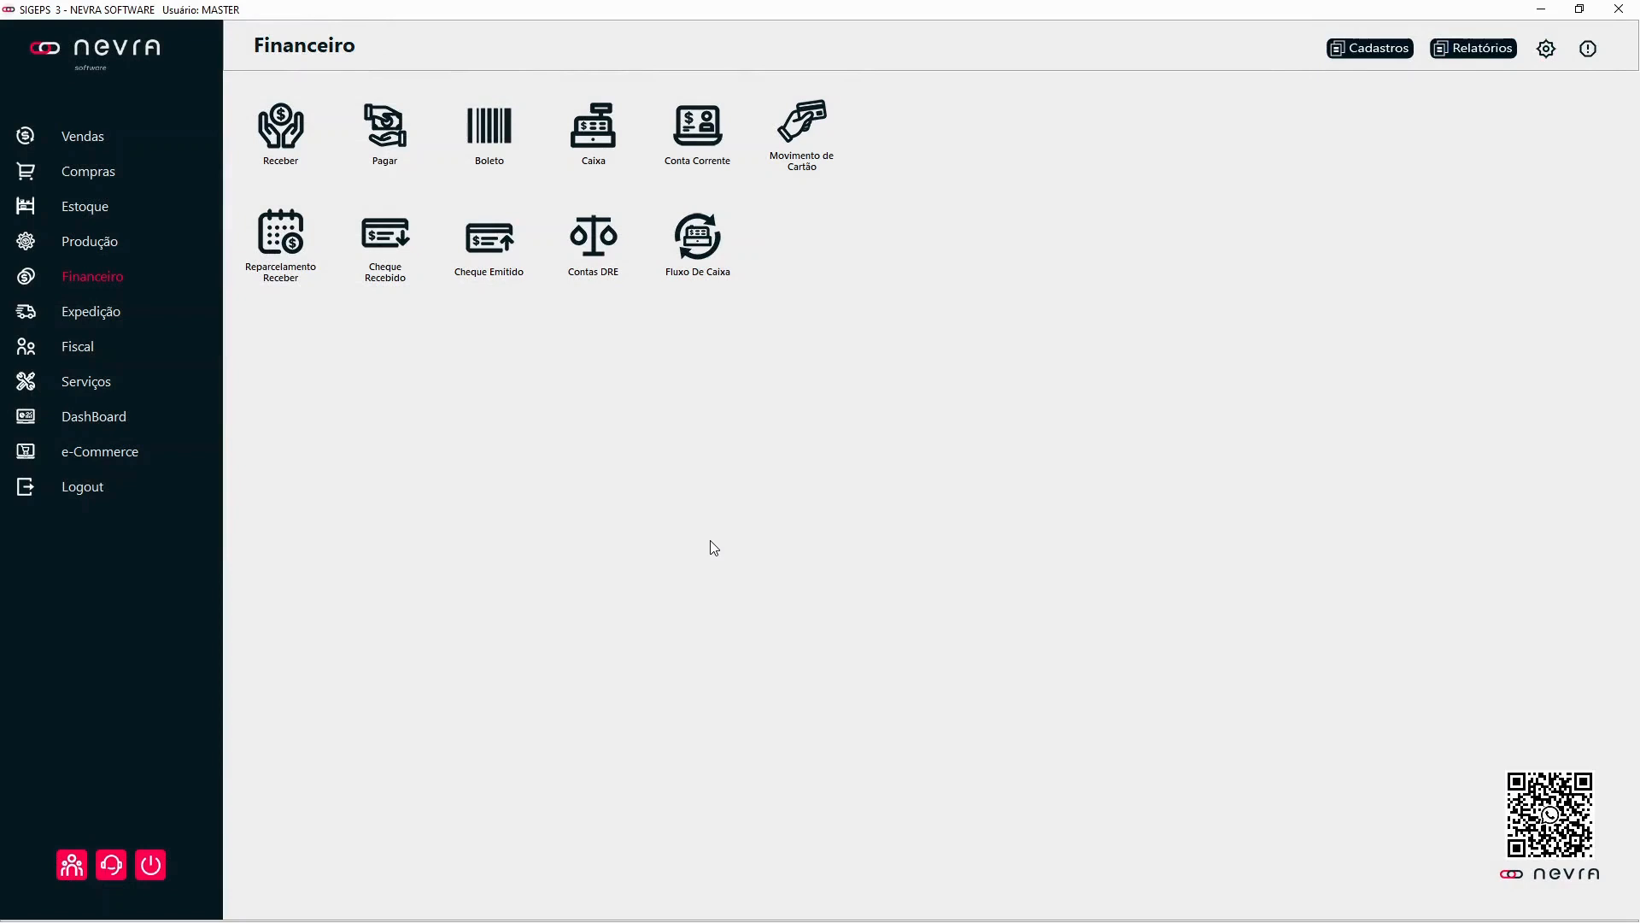